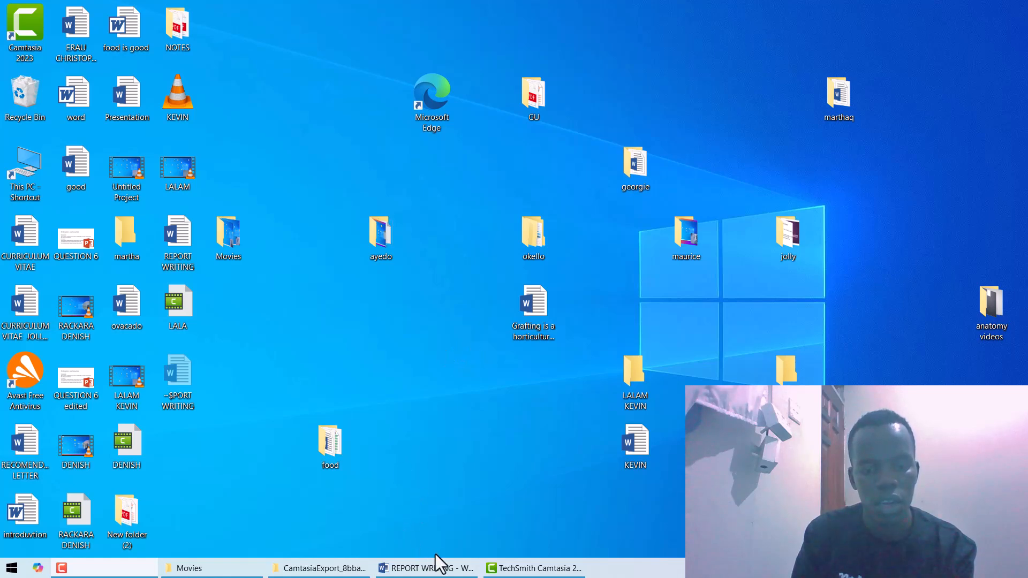
Step: Switch to the REPORT WRITING document in Word and go back to its cover page
{"action": "mouse_move", "coordinate": [428, 571]}
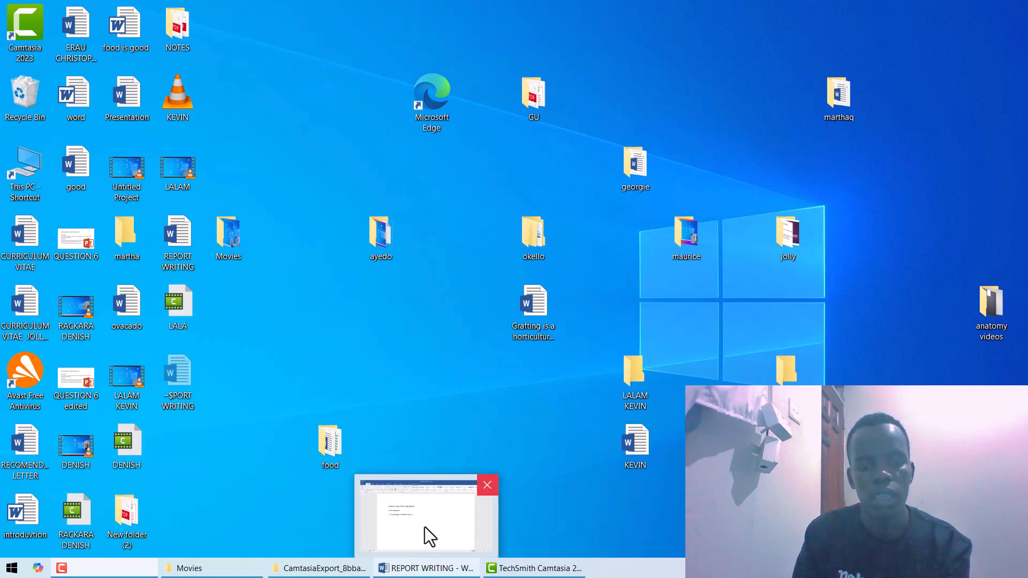
{"action": "left_click", "coordinate": [425, 525]}
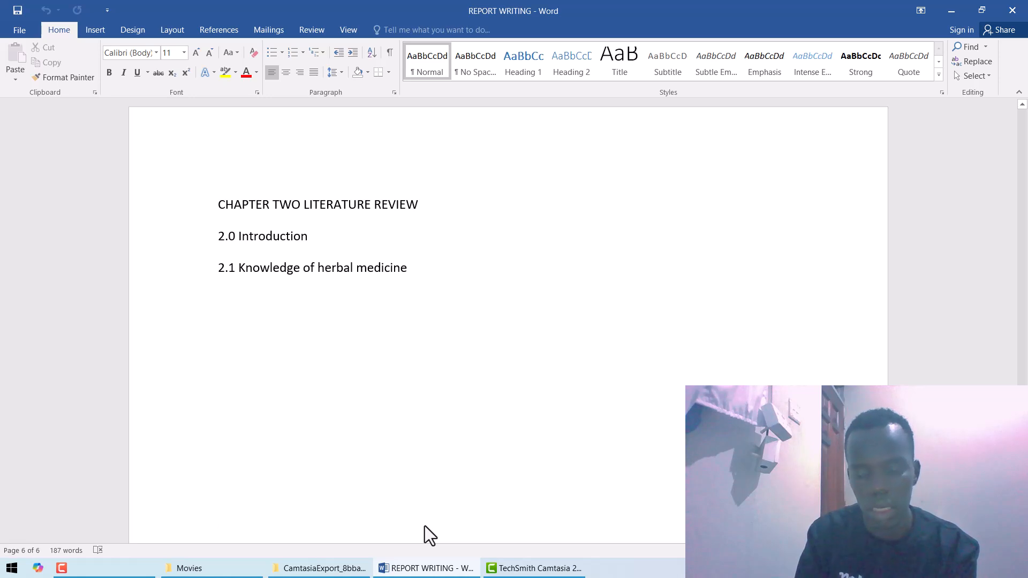
{"action": "scroll", "coordinate": [425, 526], "scroll_direction": "up", "scroll_amount": 20}
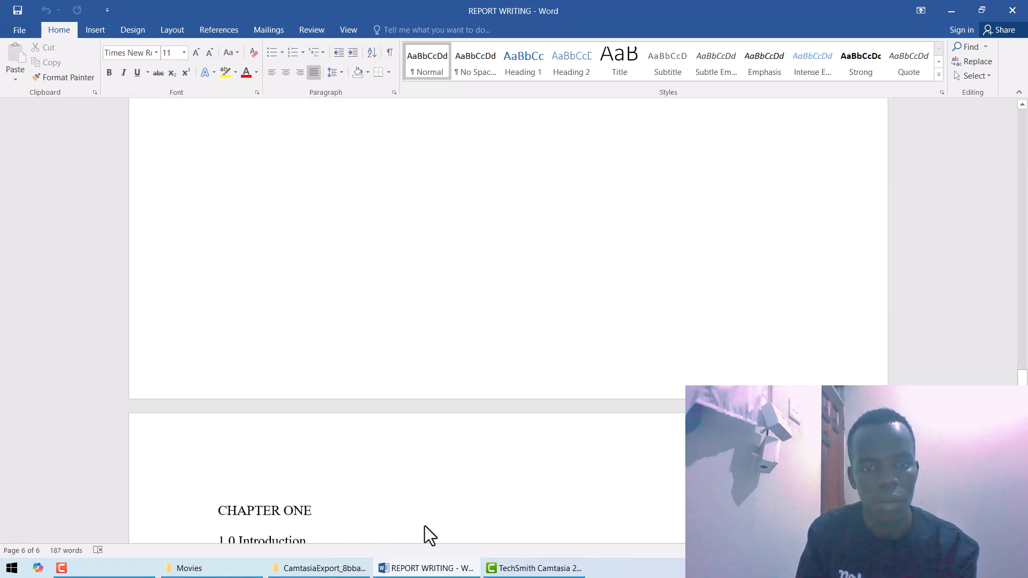
{"action": "scroll", "coordinate": [425, 525], "scroll_direction": "up", "scroll_amount": 15}
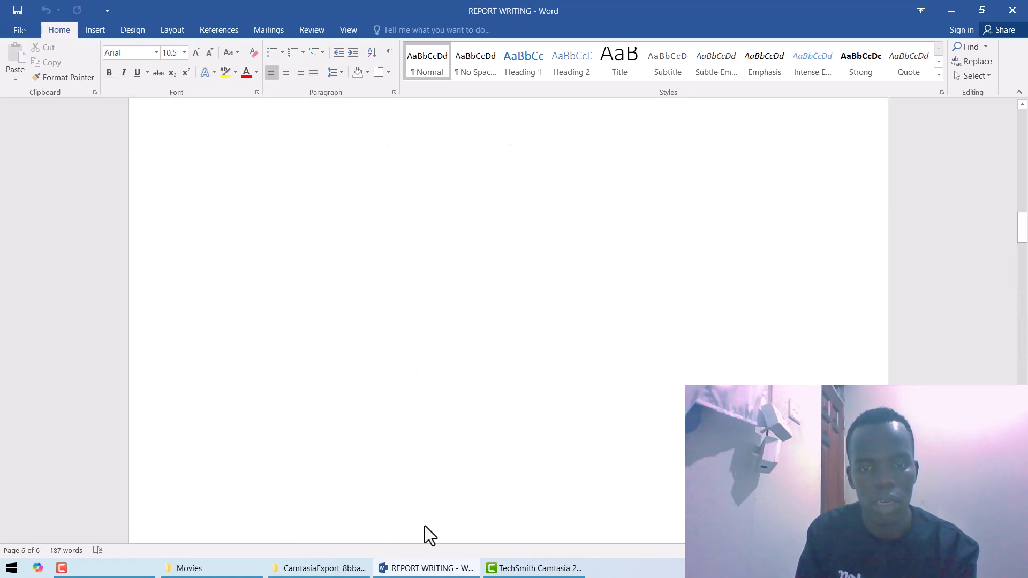
{"action": "key", "text": "Up"}
{"action": "key", "text": "Up"}
{"action": "key", "text": "Up"}
{"action": "key", "text": "Up"}
{"action": "key", "text": "Up"}
{"action": "key", "text": "Up"}
{"action": "key", "text": "Up"}
{"action": "key", "text": "Up"}
{"action": "key", "text": "Up"}
{"action": "key", "text": "Up"}
{"action": "key", "text": "Up"}
{"action": "key", "text": "Up"}
{"action": "key", "text": "Up"}
{"action": "key", "text": "Up"}
{"action": "key", "text": "Up"}
{"action": "key", "text": "Up"}
{"action": "key", "text": "Up"}
{"action": "key", "text": "Up"}
{"action": "key", "text": "Up"}
{"action": "key", "text": "Up"}
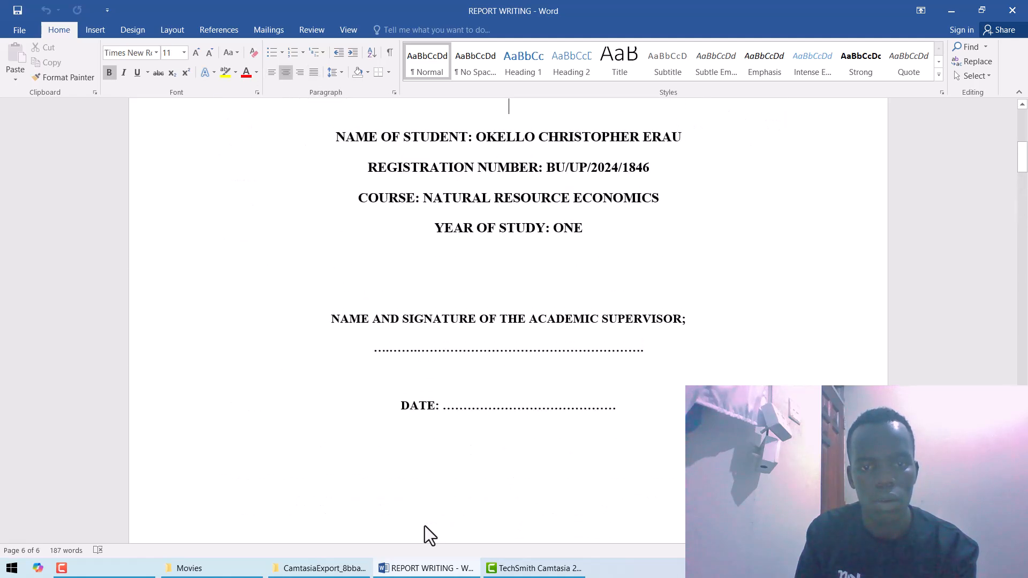
Step: Look over the cover page and the declaration page to find where the preliminary pages begin
{"action": "key", "text": "Down"}
{"action": "key", "text": "Down"}
{"action": "key", "text": "Down"}
{"action": "key", "text": "Down"}
{"action": "key", "text": "Down"}
{"action": "key", "text": "Down"}
{"action": "key", "text": "Down"}
{"action": "key", "text": "Down"}
{"action": "key", "text": "Down"}
{"action": "key", "text": "Down"}
{"action": "key", "text": "Down"}
{"action": "key", "text": "Down"}
{"action": "key", "text": "Down"}
{"action": "key", "text": "Down"}
{"action": "key", "text": "Down"}
{"action": "key", "text": "Down"}
{"action": "key", "text": "Down"}
{"action": "key", "text": "Down"}
{"action": "key", "text": "Down"}
{"action": "key", "text": "Down"}
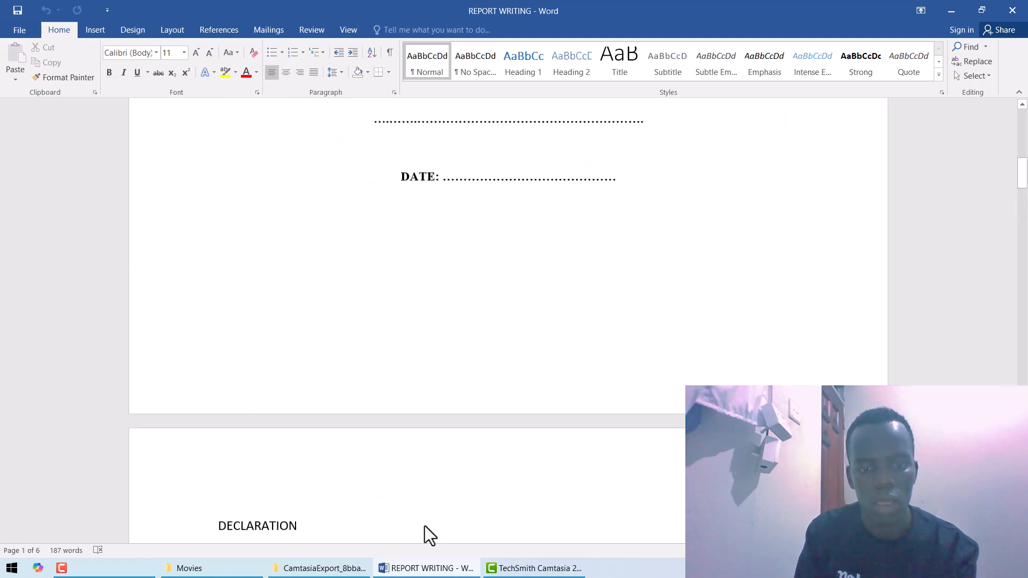
{"action": "key", "text": "Down"}
{"action": "key", "text": "Down"}
{"action": "key", "text": "Down"}
{"action": "key", "text": "Down"}
{"action": "key", "text": "Down"}
{"action": "key", "text": "Down"}
{"action": "key", "text": "Down"}
{"action": "key", "text": "Down"}
{"action": "key", "text": "Down"}
{"action": "key", "text": "Down"}
{"action": "key", "text": "Up"}
{"action": "key", "text": "Up"}
{"action": "key", "text": "Up"}
{"action": "key", "text": "Up"}
{"action": "key", "text": "Up"}
{"action": "key", "text": "Up"}
{"action": "key", "text": "Up"}
{"action": "key", "text": "Up"}
{"action": "key", "text": "Up"}
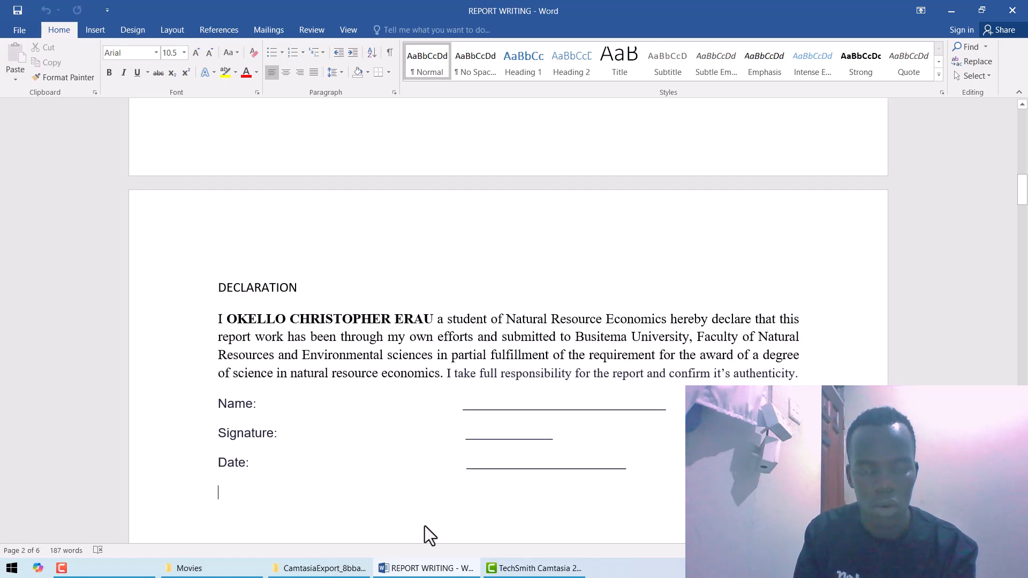
{"action": "key", "text": "Up"}
{"action": "key", "text": "Up"}
{"action": "key", "text": "Up"}
{"action": "key", "text": "Up"}
{"action": "key", "text": "Up"}
{"action": "key", "text": "Up"}
{"action": "key", "text": "Up"}
{"action": "key", "text": "Up"}
{"action": "key", "text": "Up"}
{"action": "key", "text": "Up"}
{"action": "key", "text": "Up"}
{"action": "key", "text": "Up"}
{"action": "key", "text": "Up"}
{"action": "key", "text": "Up"}
{"action": "key", "text": "Up"}
{"action": "key", "text": "Up"}
{"action": "key", "text": "Up"}
{"action": "key", "text": "Up"}
{"action": "key", "text": "Down"}
{"action": "key", "text": "Down"}
{"action": "key", "text": "Down"}
{"action": "key", "text": "Down"}
{"action": "key", "text": "Down"}
{"action": "key", "text": "Down"}
{"action": "key", "text": "Down"}
{"action": "key", "text": "Down"}
{"action": "key", "text": "Down"}
{"action": "key", "text": "Down"}
{"action": "key", "text": "Down"}
{"action": "key", "text": "Down"}
{"action": "key", "text": "Down"}
{"action": "key", "text": "Down"}
{"action": "key", "text": "Down"}
{"action": "key", "text": "Down"}
{"action": "key", "text": "Down"}
{"action": "key", "text": "Down"}
{"action": "key", "text": "Down"}
{"action": "key", "text": "Down"}
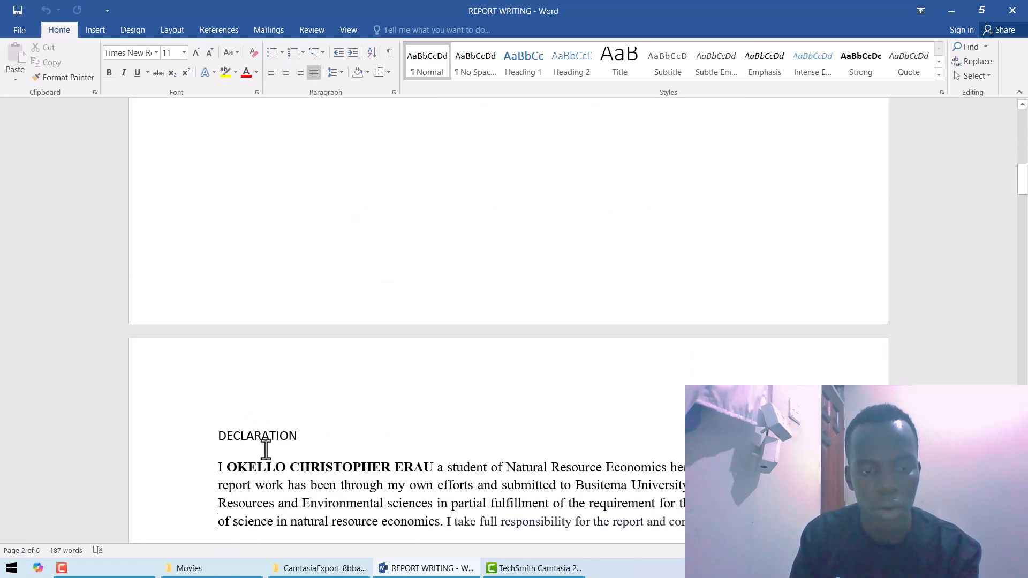
Step: Insert a Next Page section break directly before the DECLARATION heading
{"action": "left_click", "coordinate": [219, 436]}
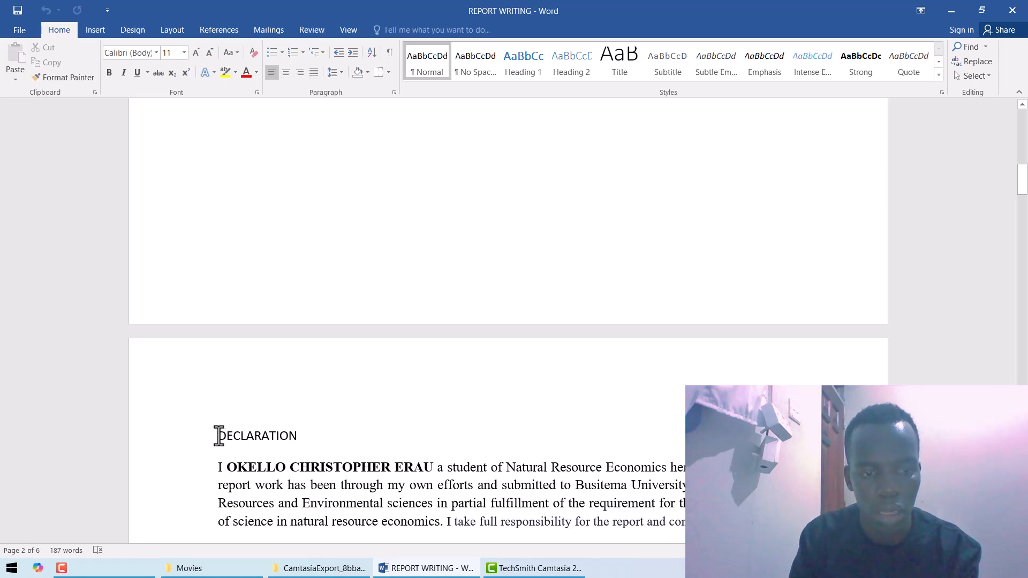
{"action": "left_click", "coordinate": [172, 30]}
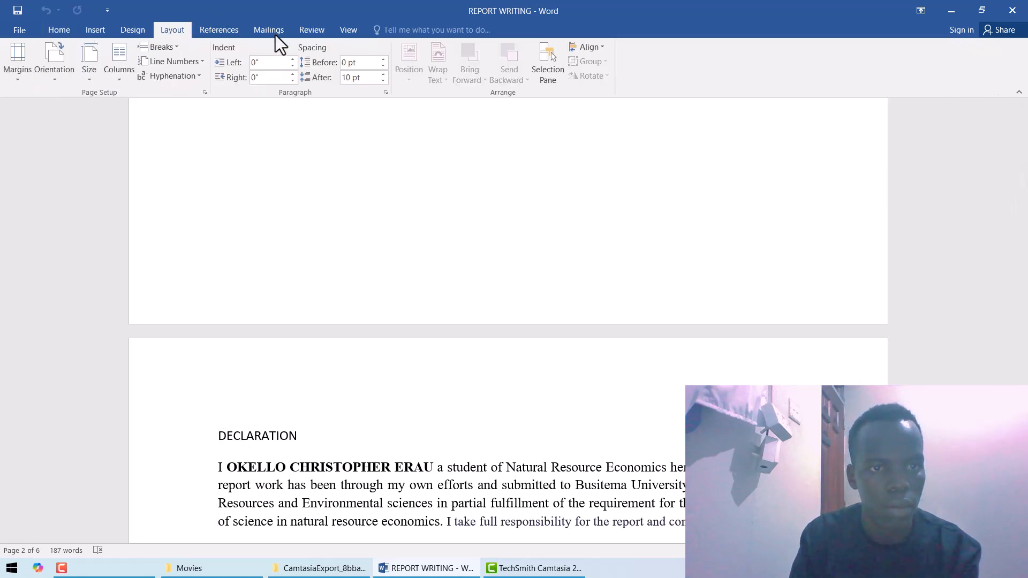
{"action": "left_click", "coordinate": [172, 49]}
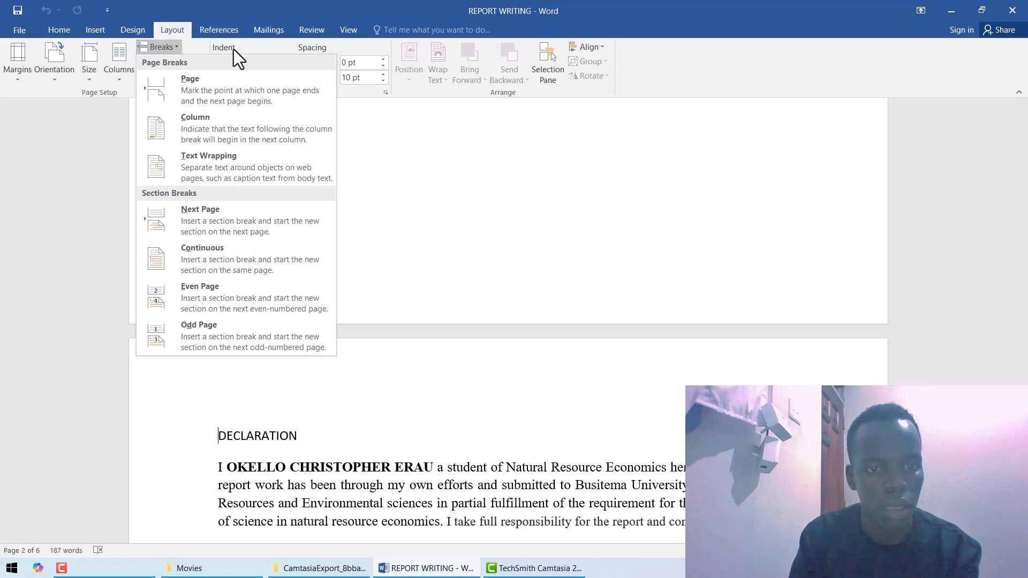
{"action": "left_click", "coordinate": [198, 213]}
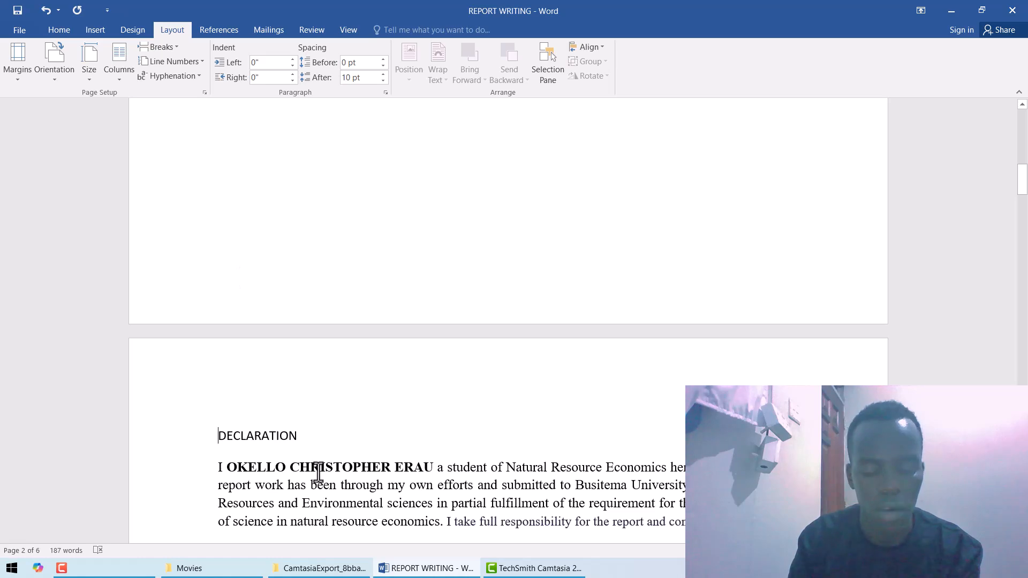
Step: Insert a Next Page section break directly before the CHAPTER ONE heading
{"action": "scroll", "coordinate": [318, 472], "scroll_direction": "down", "scroll_amount": 20}
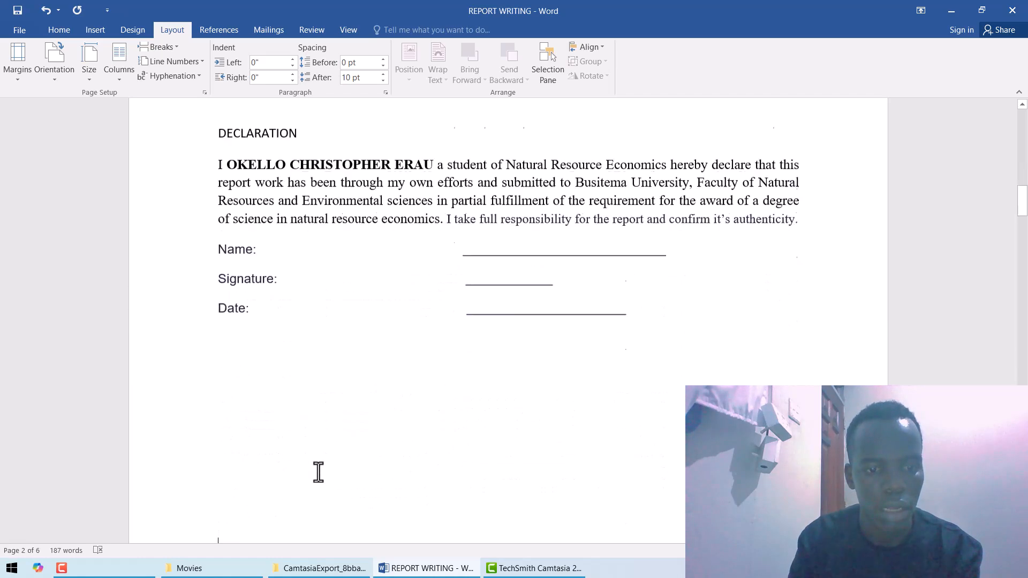
{"action": "scroll", "coordinate": [318, 472], "scroll_direction": "down", "scroll_amount": 15}
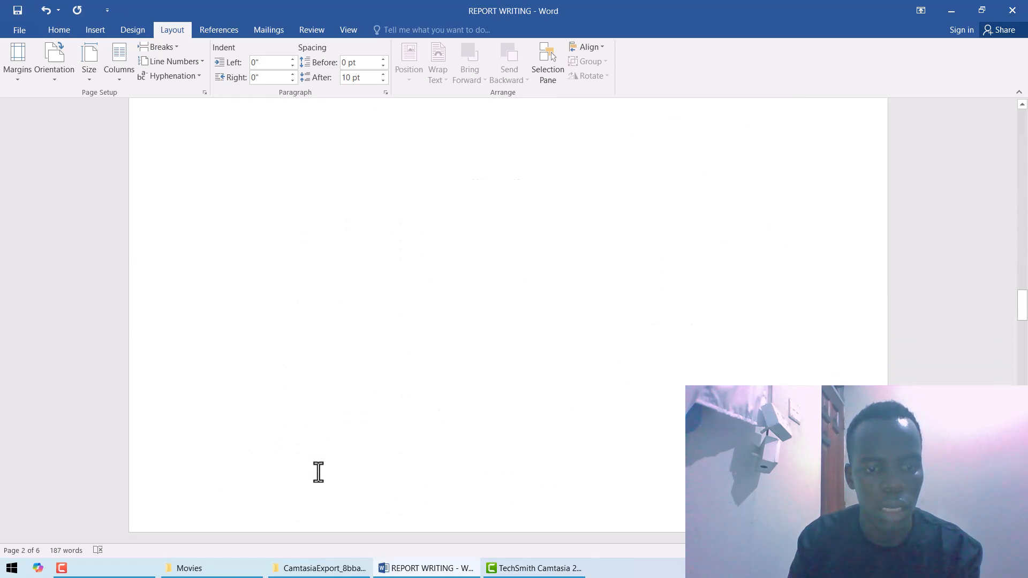
{"action": "key", "text": "Return"}
{"action": "key", "text": "Return"}
{"action": "key", "text": "Return"}
{"action": "key", "text": "Return"}
{"action": "key", "text": "Return"}
{"action": "key", "text": "Return"}
{"action": "key", "text": "Return"}
{"action": "key", "text": "Return"}
{"action": "key", "text": "Return"}
{"action": "key", "text": "Return"}
{"action": "key", "text": "Return"}
{"action": "key", "text": "Return"}
{"action": "key", "text": "Return"}
{"action": "key", "text": "Return"}
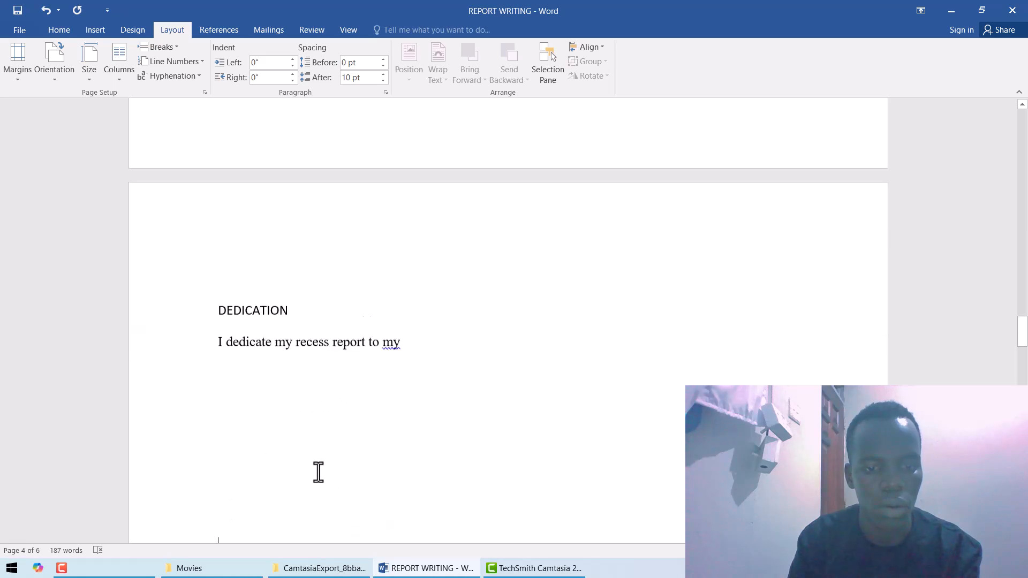
{"action": "key", "text": "Down"}
{"action": "key", "text": "Down"}
{"action": "key", "text": "Down"}
{"action": "key", "text": "Down"}
{"action": "key", "text": "Down"}
{"action": "key", "text": "Down"}
{"action": "key", "text": "Down"}
{"action": "key", "text": "Down"}
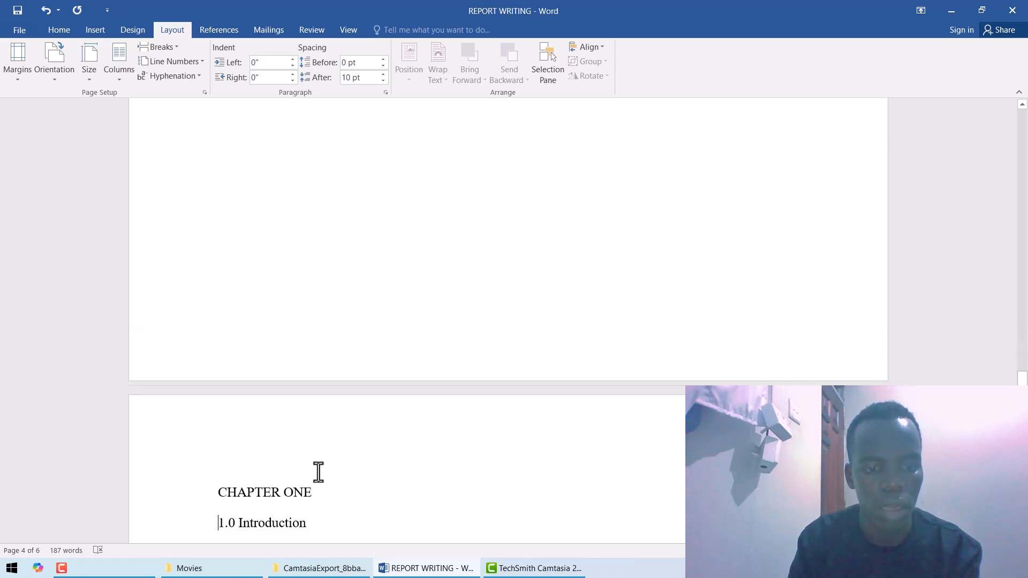
{"action": "left_click", "coordinate": [219, 490]}
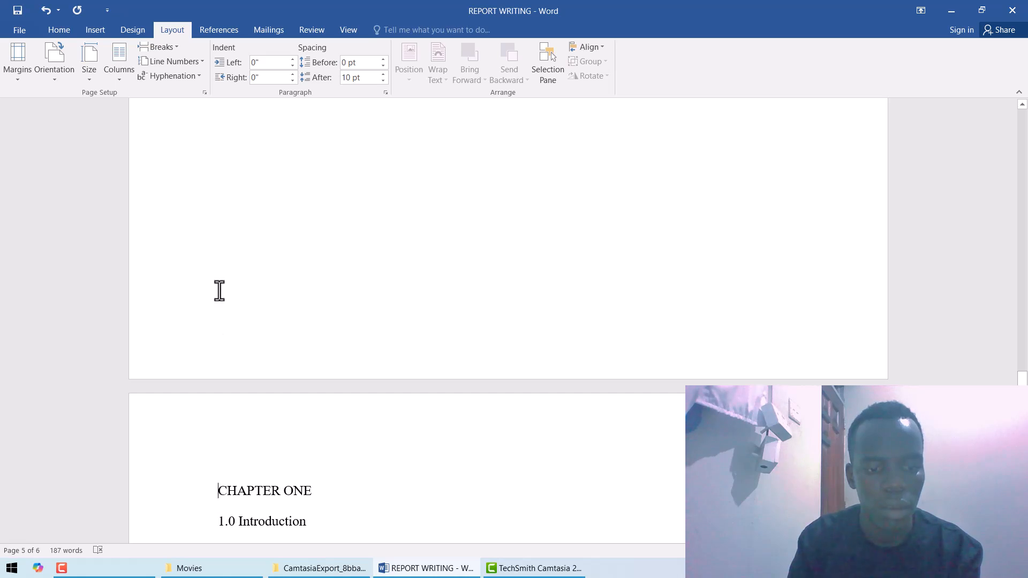
{"action": "left_click", "coordinate": [157, 47]}
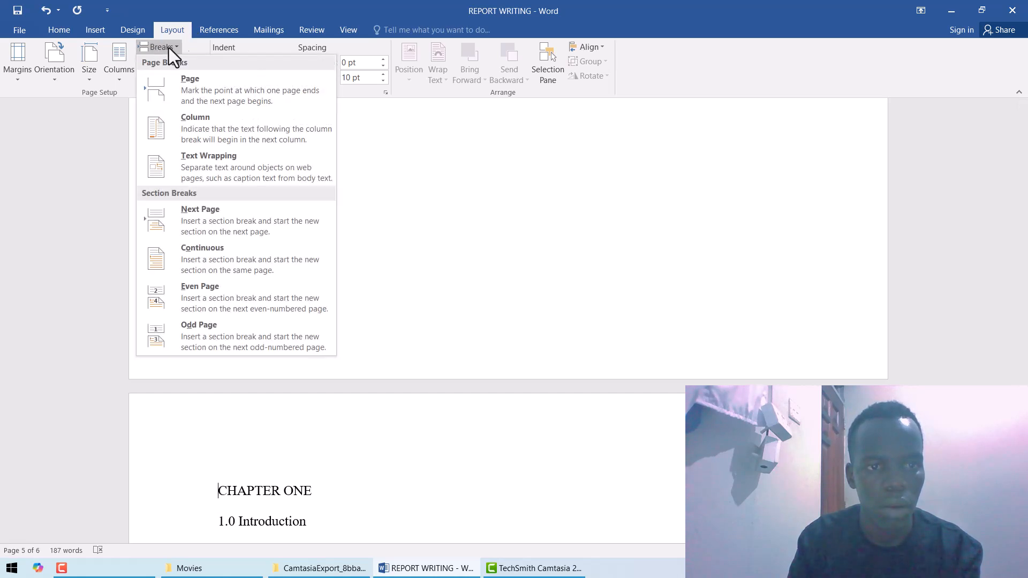
{"action": "left_click", "coordinate": [197, 213]}
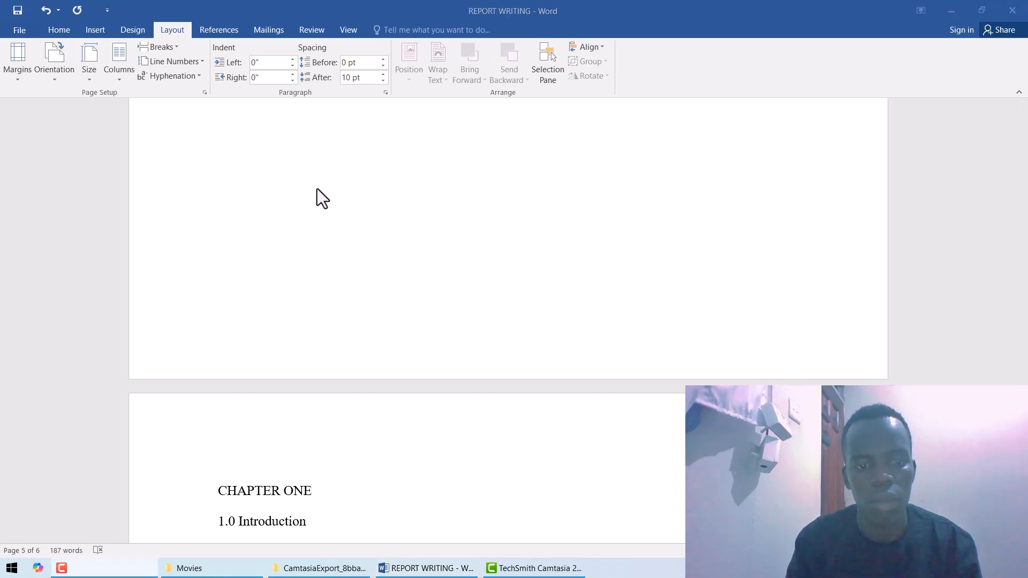
Step: Show the paragraph marks and other hidden formatting symbols in the document
{"action": "left_click", "coordinate": [58, 30]}
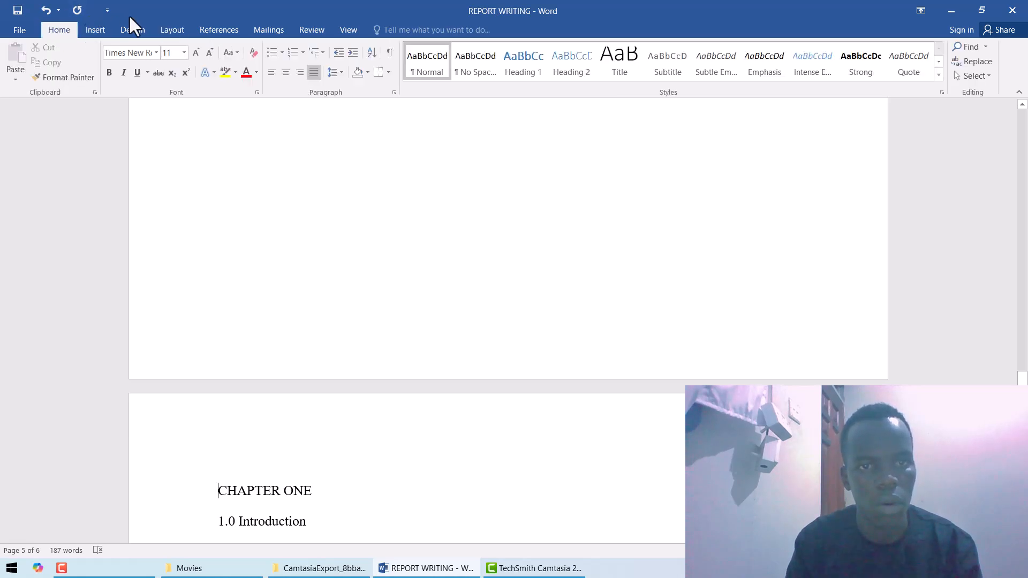
{"action": "left_click", "coordinate": [390, 53]}
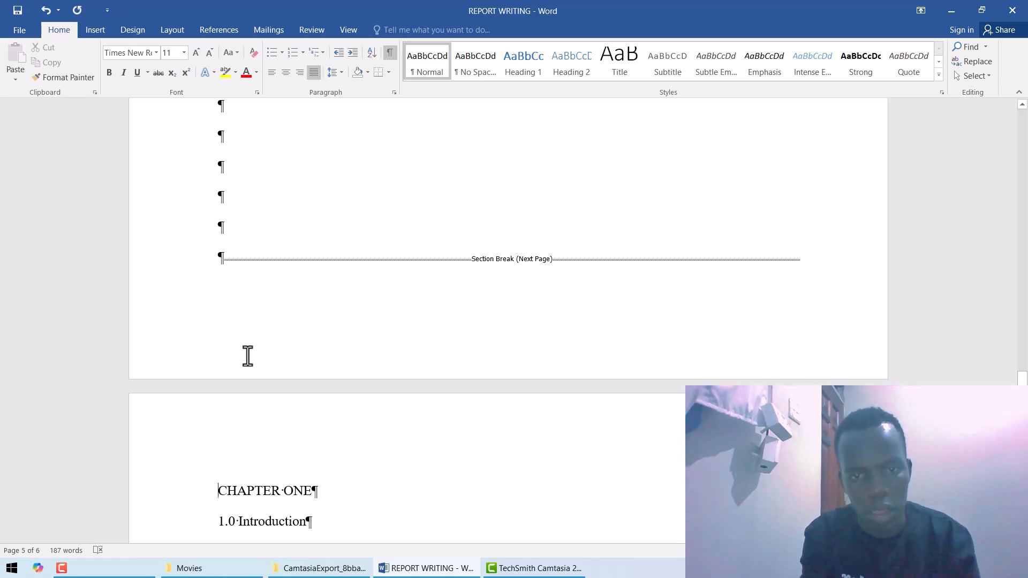
Step: Check the Next Page section breaks from the Chapter One heading back up to the cover page
{"action": "key", "text": "Return"}
{"action": "key", "text": "Return"}
{"action": "key", "text": "Return"}
{"action": "key", "text": "Return"}
{"action": "key", "text": "Return"}
{"action": "key", "text": "Return"}
{"action": "key", "text": "Return"}
{"action": "key", "text": "Return"}
{"action": "key", "text": "Return"}
{"action": "key", "text": "Return"}
{"action": "key", "text": "Return"}
{"action": "key", "text": "Return"}
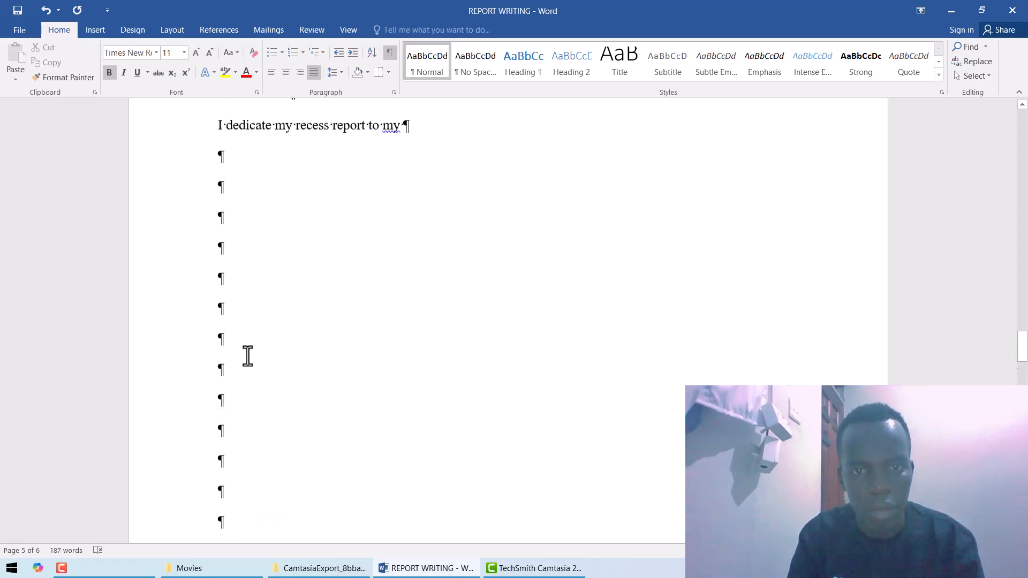
{"action": "key", "text": "Up"}
{"action": "key", "text": "Up"}
{"action": "key", "text": "Up"}
{"action": "key", "text": "Up"}
{"action": "key", "text": "Up"}
{"action": "key", "text": "Up"}
{"action": "key", "text": "Up"}
{"action": "key", "text": "Up"}
{"action": "key", "text": "Up"}
{"action": "key", "text": "Up"}
{"action": "key", "text": "Up"}
{"action": "key", "text": "Up"}
{"action": "key", "text": "Up"}
{"action": "key", "text": "Up"}
{"action": "key", "text": "Up"}
{"action": "key", "text": "Up"}
{"action": "key", "text": "Up"}
{"action": "key", "text": "Up"}
{"action": "key", "text": "Up"}
{"action": "key", "text": "Up"}
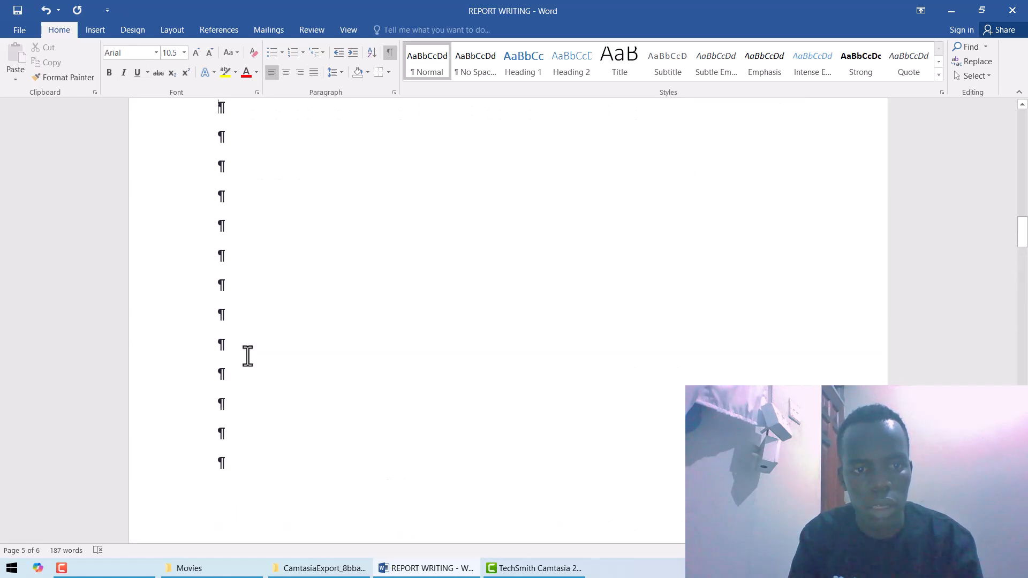
{"action": "key", "text": "Up"}
{"action": "key", "text": "Up"}
{"action": "key", "text": "Up"}
{"action": "key", "text": "Up"}
{"action": "key", "text": "Up"}
{"action": "key", "text": "Up"}
{"action": "key", "text": "Up"}
{"action": "key", "text": "Up"}
{"action": "key", "text": "Up"}
{"action": "key", "text": "Up"}
{"action": "key", "text": "Up"}
{"action": "key", "text": "Up"}
{"action": "key", "text": "Up"}
{"action": "key", "text": "Up"}
{"action": "key", "text": "Up"}
{"action": "key", "text": "Up"}
{"action": "key", "text": "Up"}
{"action": "key", "text": "Up"}
{"action": "key", "text": "Up"}
{"action": "key", "text": "Up"}
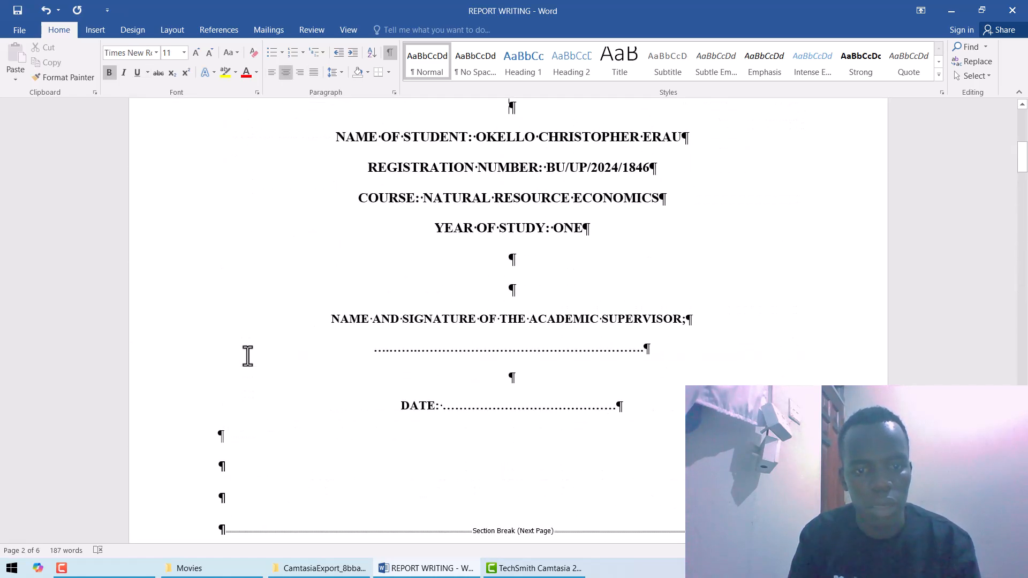
{"action": "key", "text": "Down"}
{"action": "key", "text": "Down"}
{"action": "key", "text": "Down"}
{"action": "key", "text": "Down"}
{"action": "key", "text": "Down"}
{"action": "key", "text": "Down"}
{"action": "key", "text": "Down"}
{"action": "key", "text": "Down"}
{"action": "key", "text": "Down"}
{"action": "key", "text": "Down"}
{"action": "key", "text": "Down"}
{"action": "key", "text": "Down"}
{"action": "key", "text": "Down"}
{"action": "key", "text": "Down"}
{"action": "key", "text": "Down"}
{"action": "key", "text": "Down"}
{"action": "key", "text": "Down"}
{"action": "key", "text": "Down"}
{"action": "key", "text": "Down"}
{"action": "key", "text": "Down"}
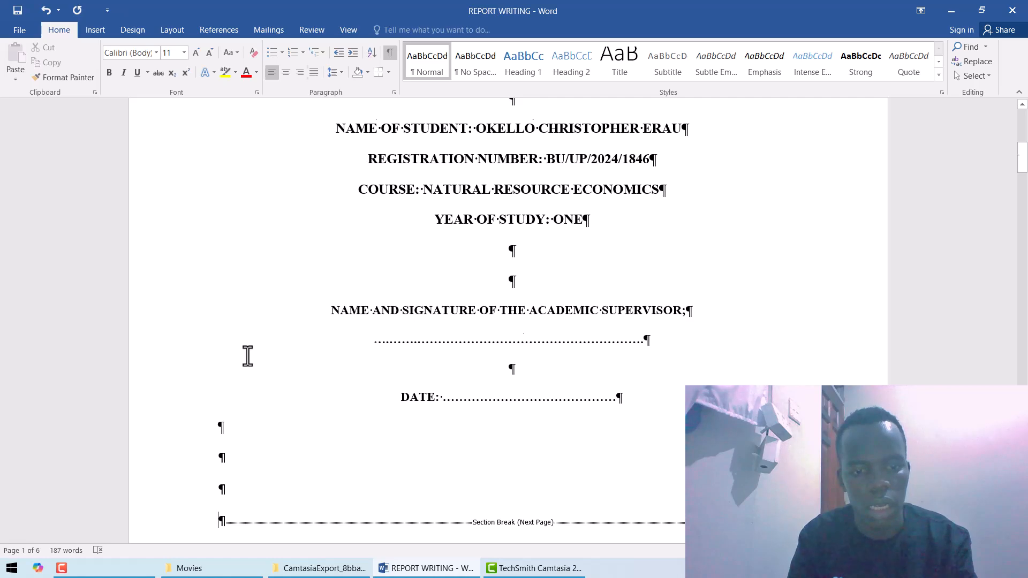
Step: Go over the end of the cover page and hide the paragraph marks and other formatting symbols
{"action": "key", "text": "Up"}
{"action": "key", "text": "Up"}
{"action": "key", "text": "Up"}
{"action": "key", "text": "Up"}
{"action": "key", "text": "Up"}
{"action": "key", "text": "Up"}
{"action": "key", "text": "Up"}
{"action": "key", "text": "Up"}
{"action": "key", "text": "Up"}
{"action": "key", "text": "Up"}
{"action": "key", "text": "Up"}
{"action": "key", "text": "Up"}
{"action": "key", "text": "Up"}
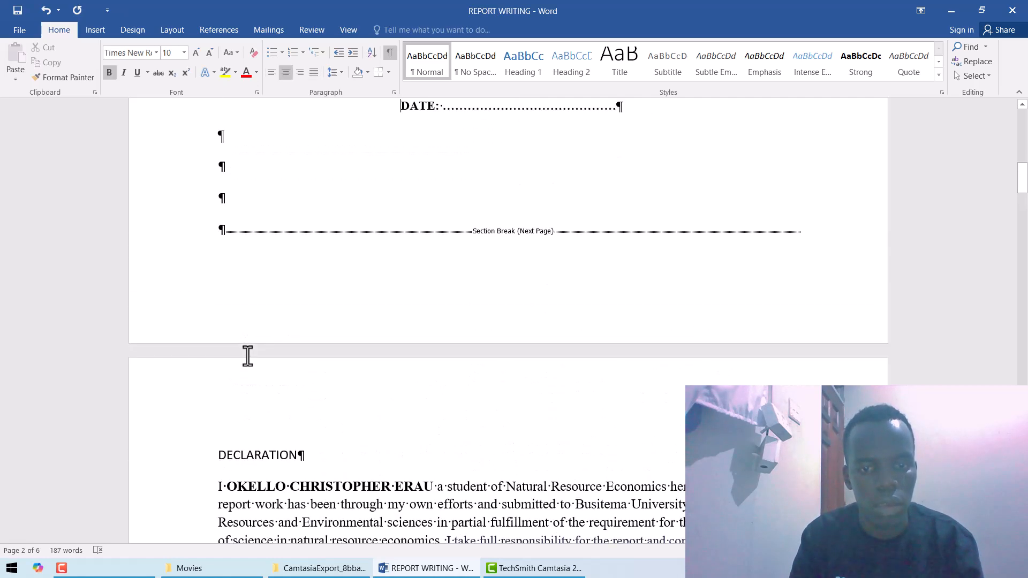
{"action": "left_click", "coordinate": [390, 53]}
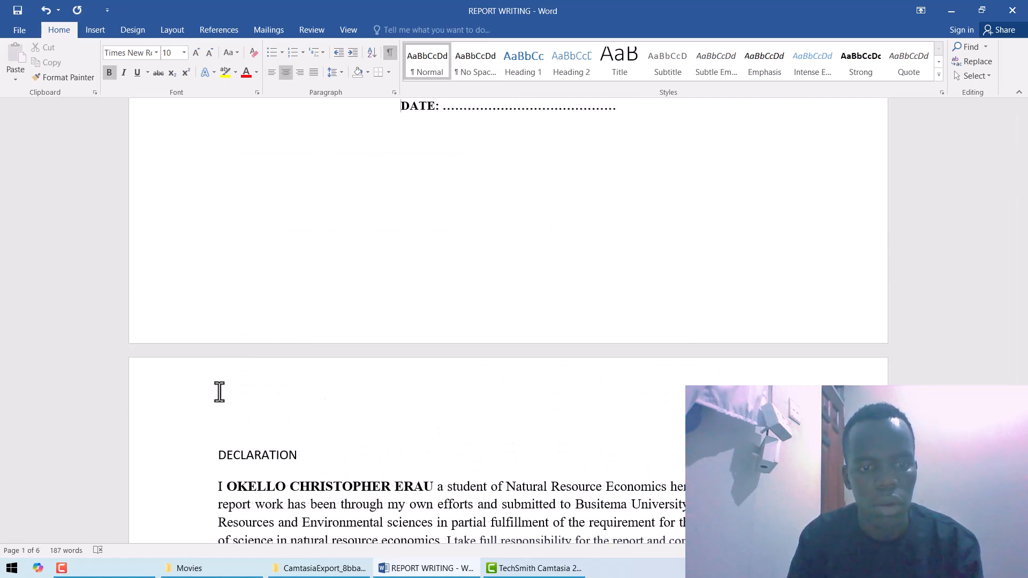
Step: Insert an Accent Bar 1 page number at the bottom of the page from the DECLARATION page and return to the body text
{"action": "left_click", "coordinate": [216, 456]}
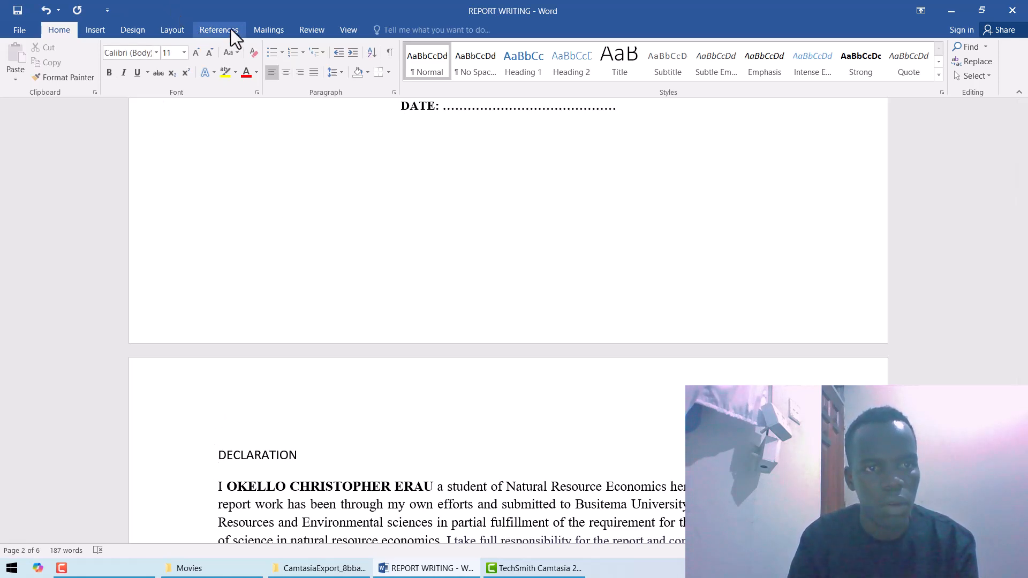
{"action": "left_click", "coordinate": [94, 31]}
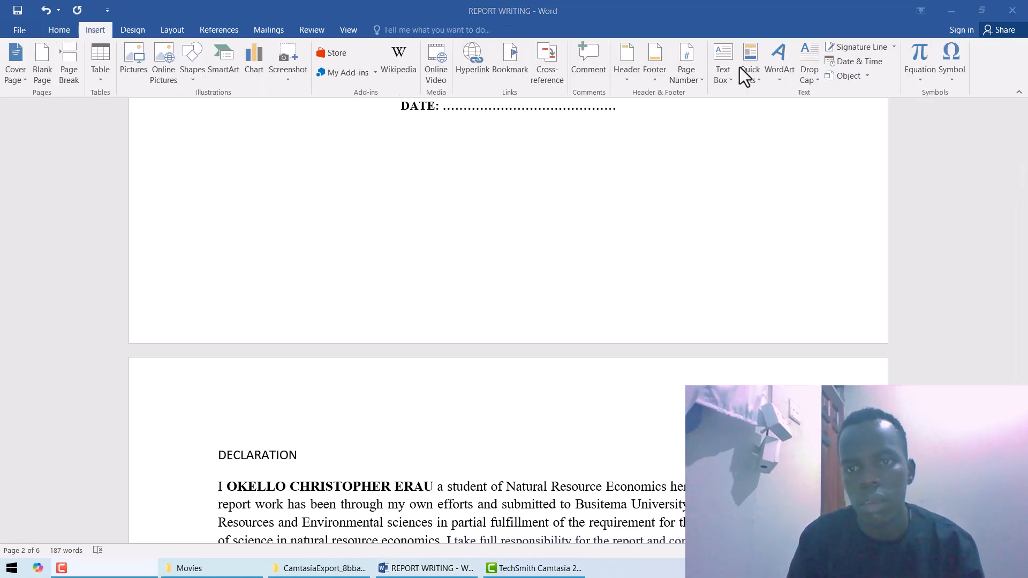
{"action": "left_click", "coordinate": [700, 79]}
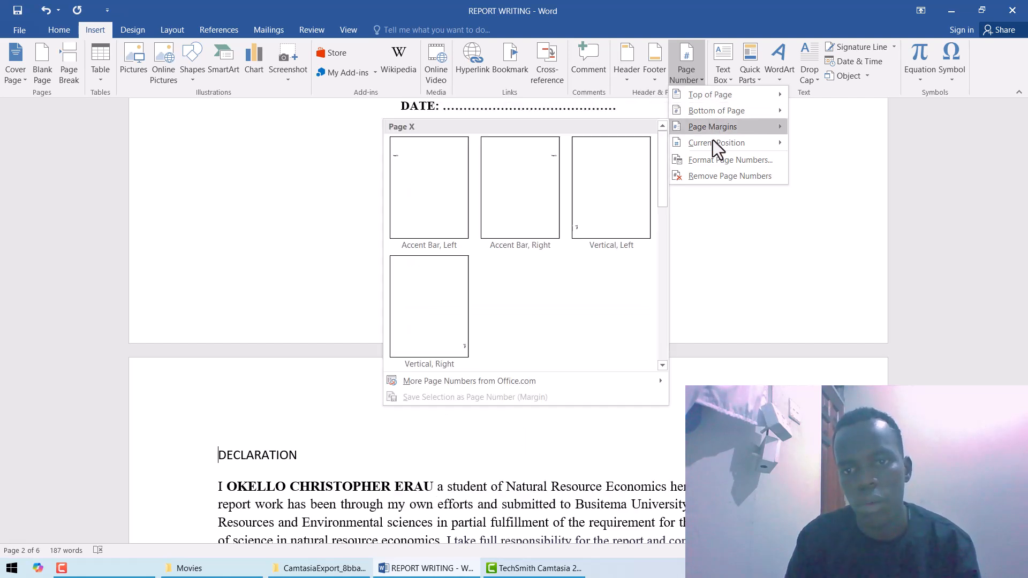
{"action": "left_click", "coordinate": [706, 161]}
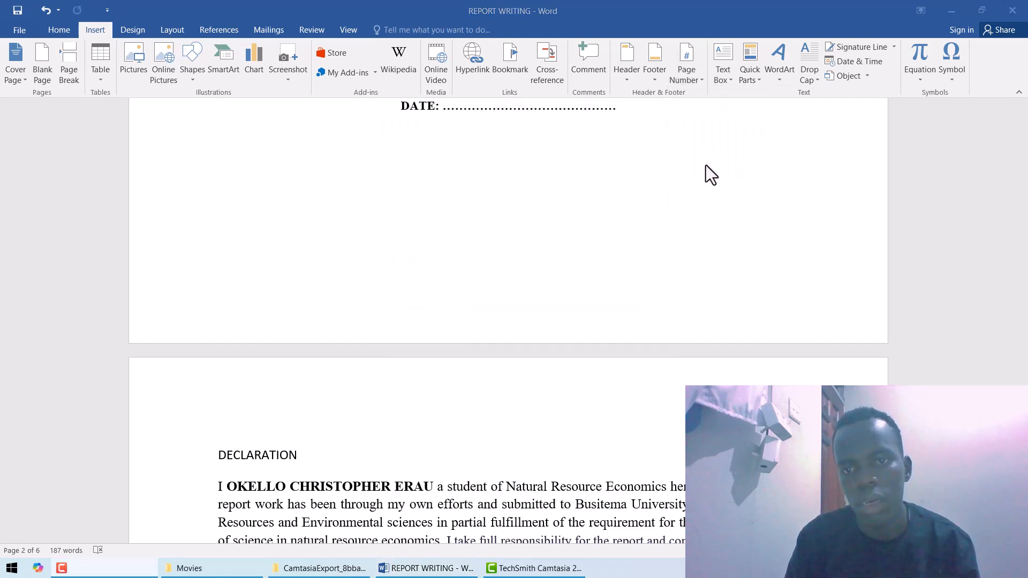
{"action": "left_click", "coordinate": [700, 79]}
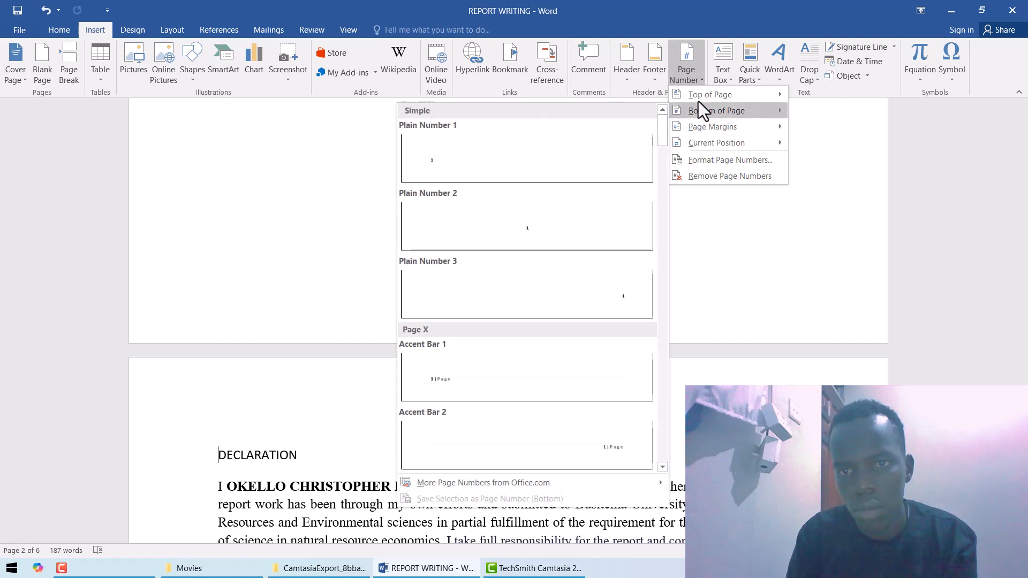
{"action": "mouse_move", "coordinate": [705, 112]}
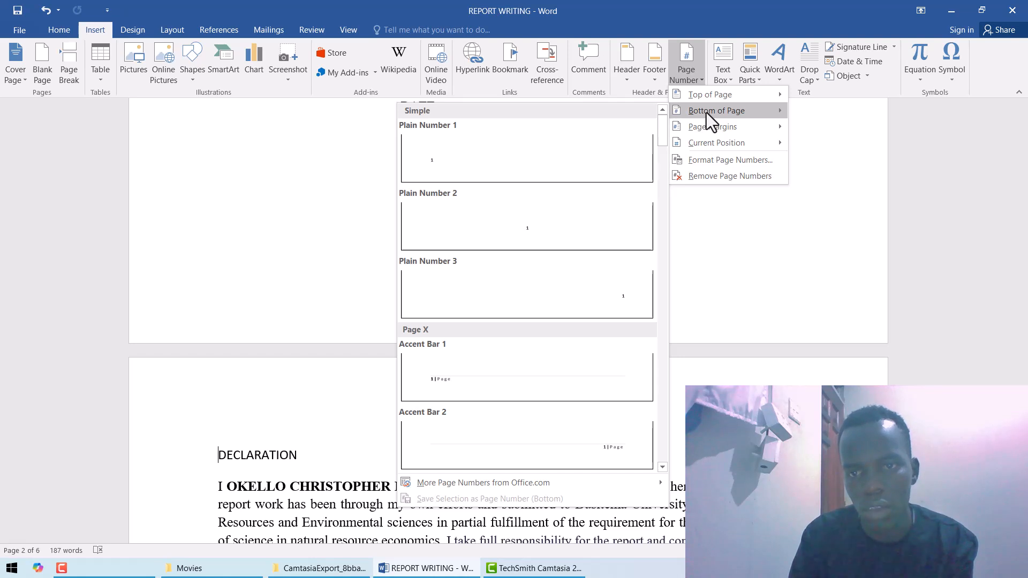
{"action": "left_click", "coordinate": [490, 375]}
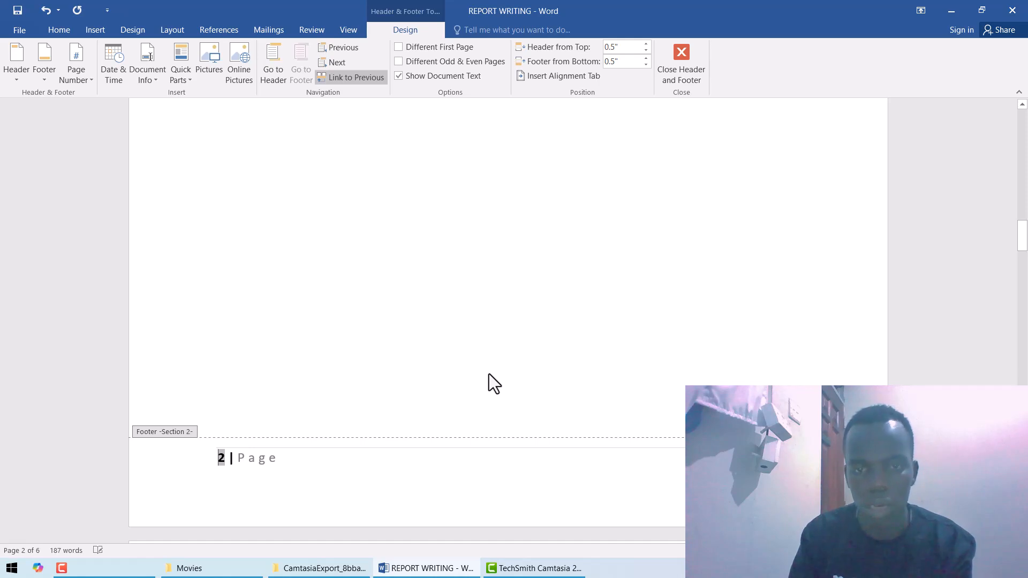
{"action": "left_click", "coordinate": [683, 60]}
Step: Format the declaration section's page numbers as i, ii, iii, starting at i
{"action": "left_click", "coordinate": [93, 30]}
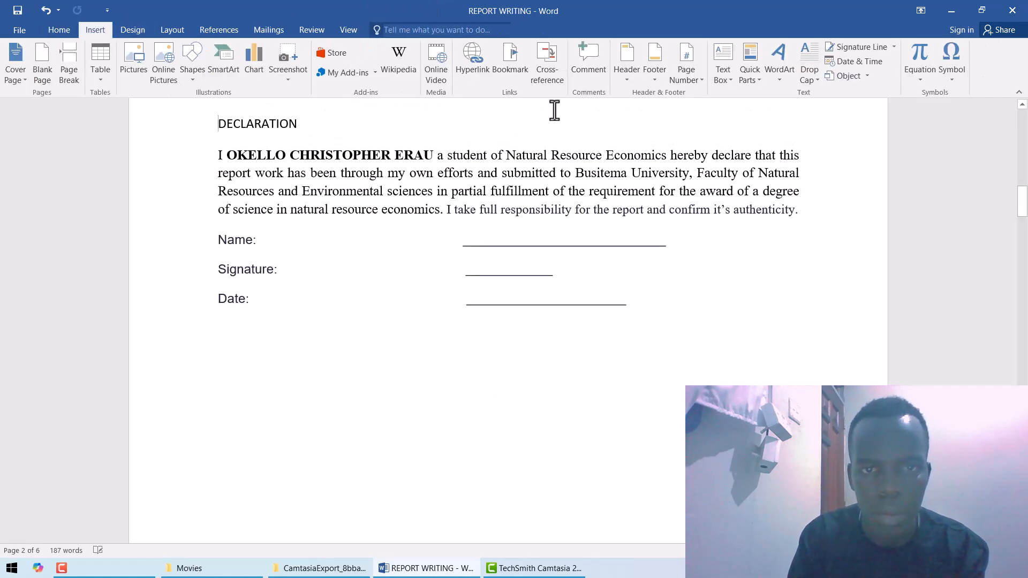
{"action": "left_click", "coordinate": [701, 79]}
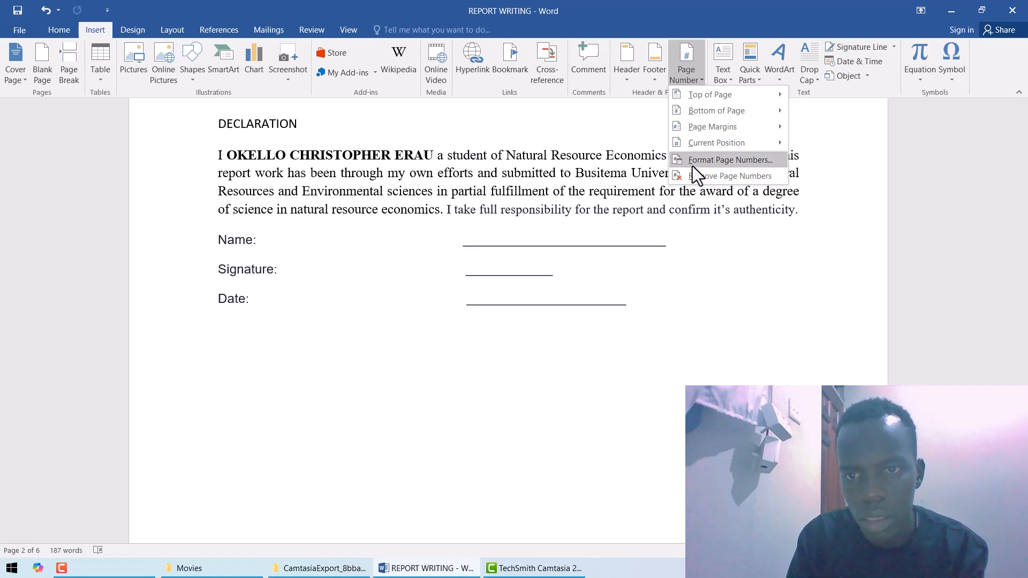
{"action": "left_click", "coordinate": [704, 175]}
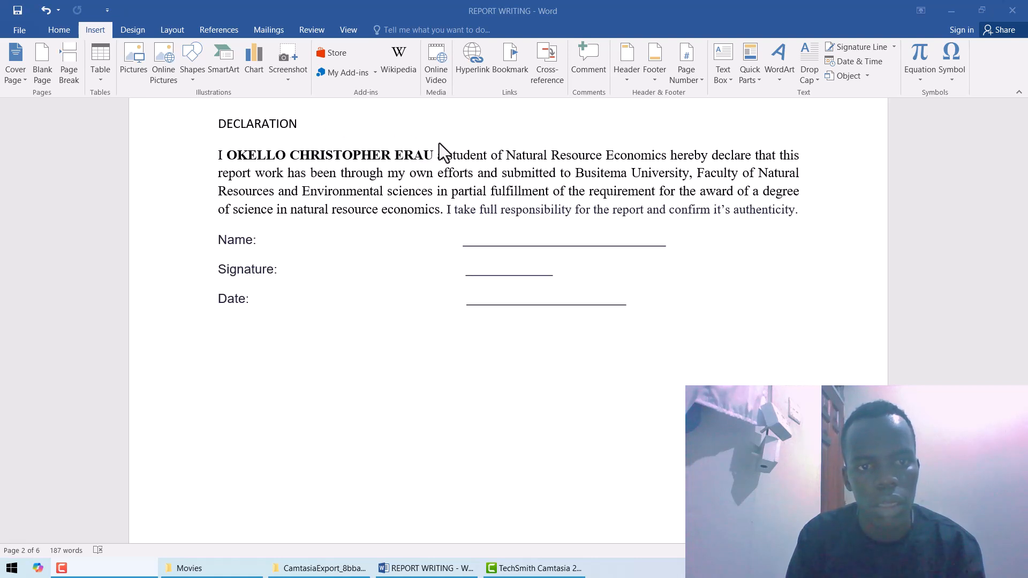
{"action": "left_click", "coordinate": [701, 80]}
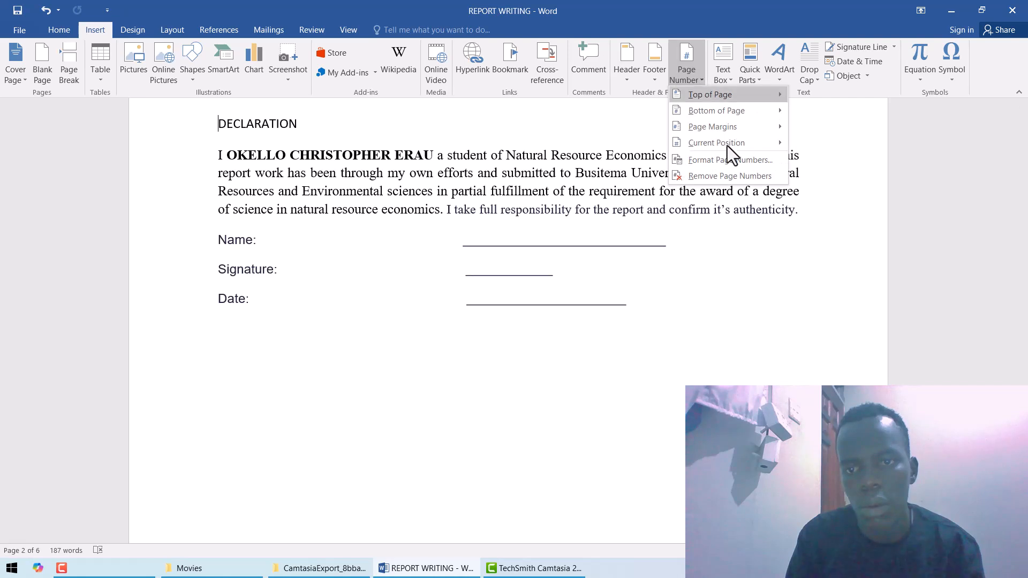
{"action": "left_click", "coordinate": [701, 163]}
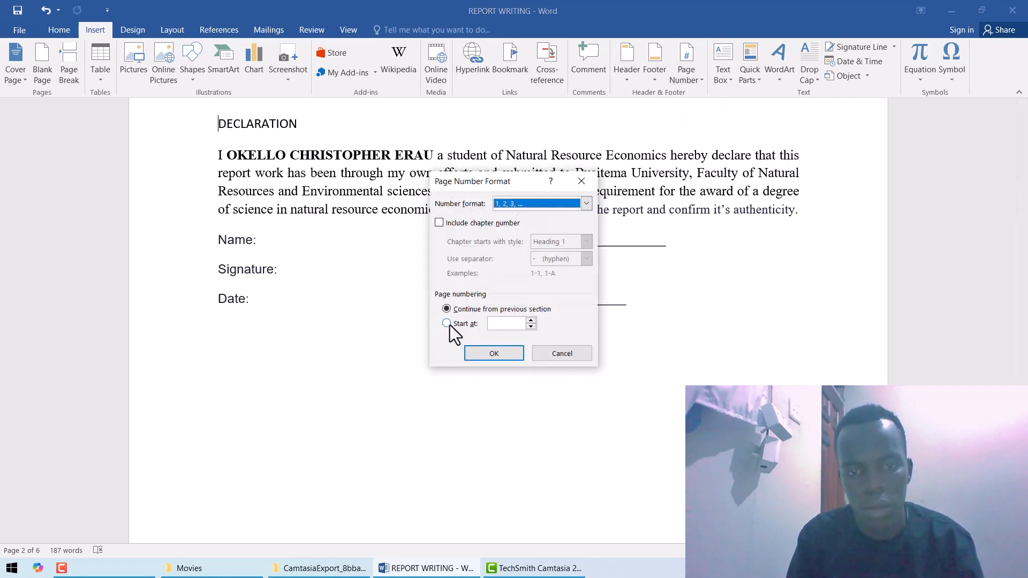
{"action": "left_click", "coordinate": [586, 204]}
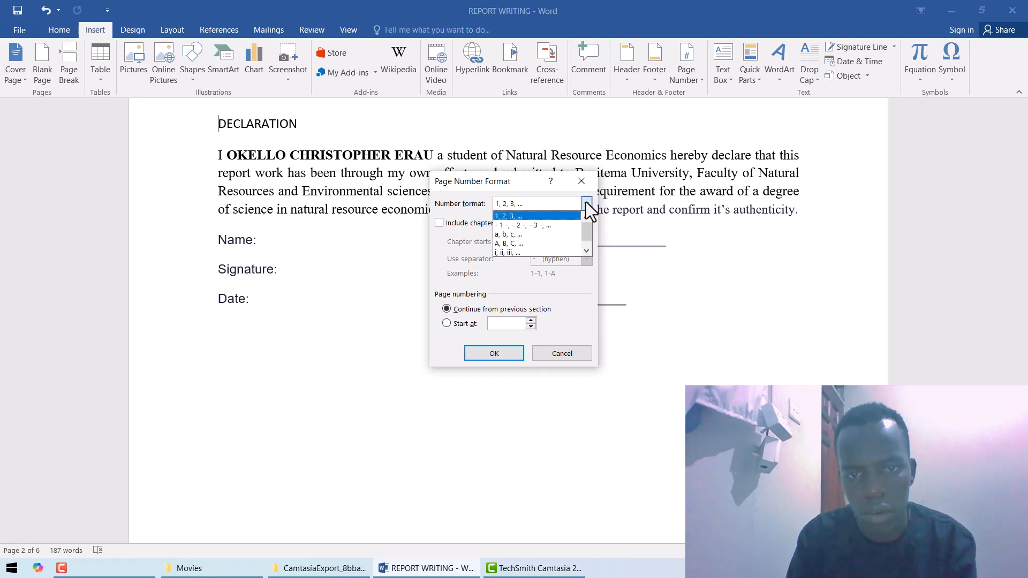
{"action": "left_click", "coordinate": [535, 250]}
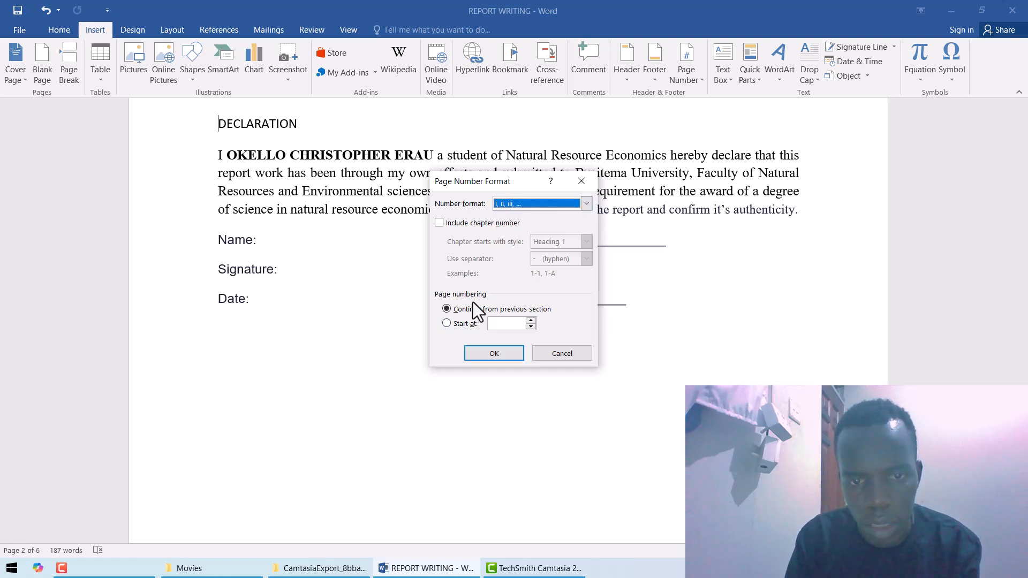
{"action": "left_click", "coordinate": [446, 323]}
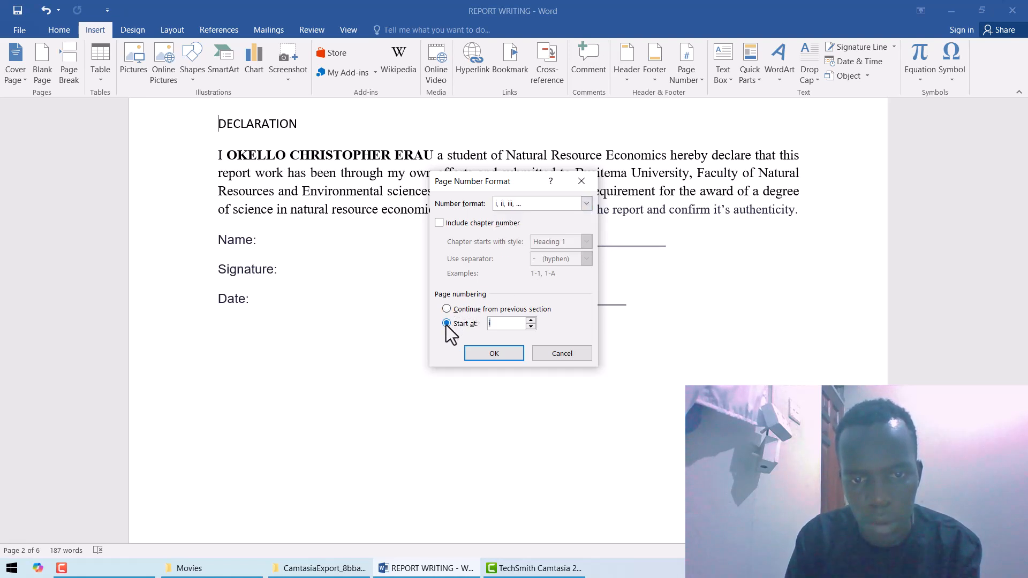
{"action": "left_click", "coordinate": [489, 352]}
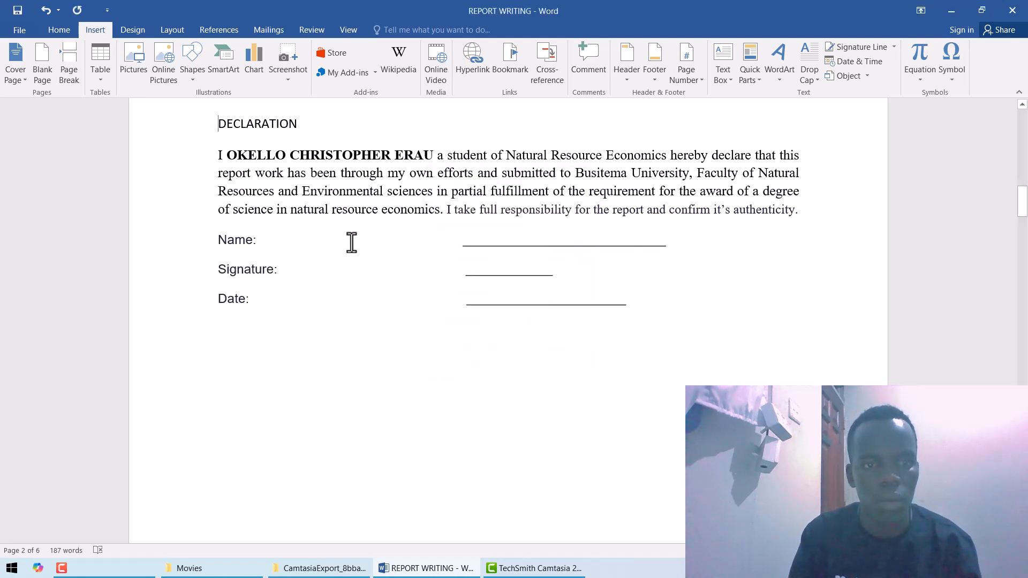
Step: Check the footer page numbers on the declaration, approval and dedication pages
{"action": "scroll", "coordinate": [351, 243], "scroll_direction": "down", "scroll_amount": 3}
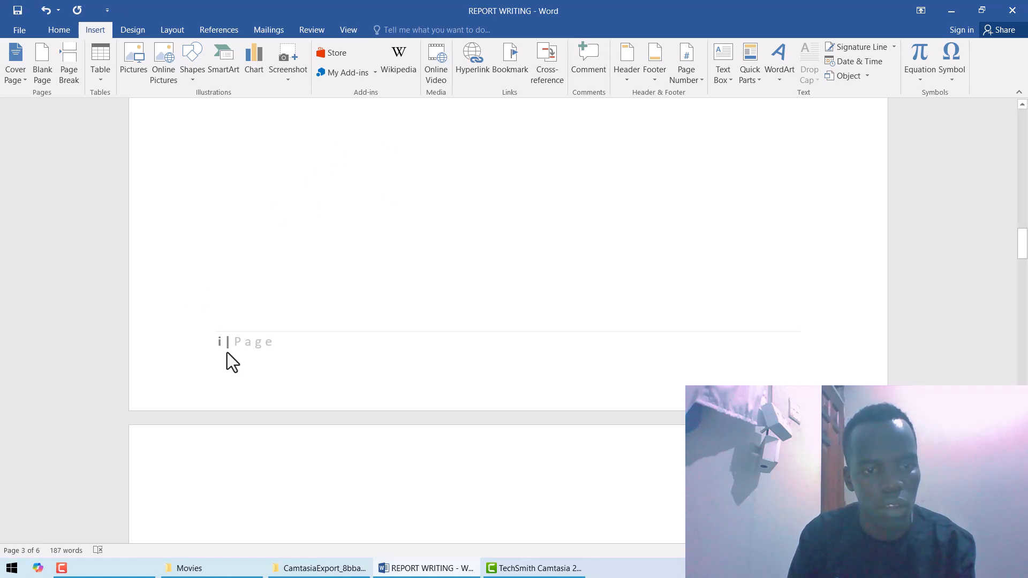
{"action": "scroll", "coordinate": [228, 353], "scroll_direction": "down", "scroll_amount": 10}
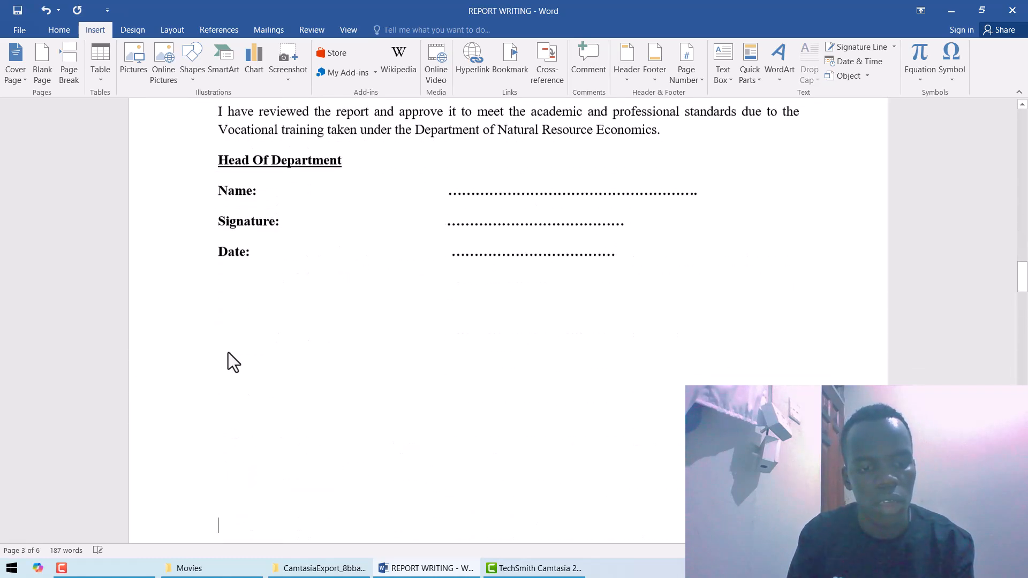
{"action": "scroll", "coordinate": [228, 353], "scroll_direction": "down", "scroll_amount": 3}
{"action": "scroll", "coordinate": [228, 352], "scroll_direction": "down", "scroll_amount": 5}
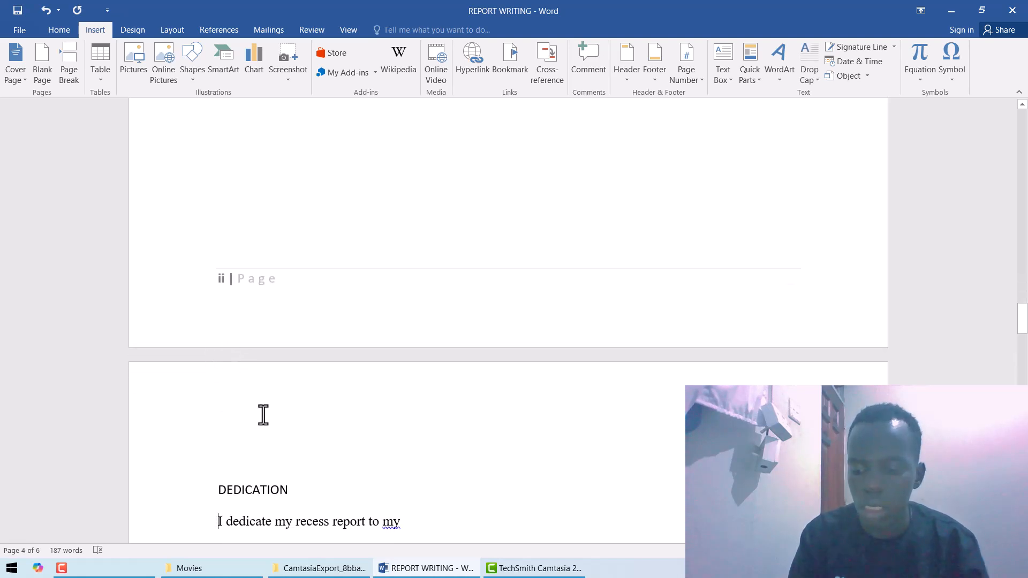
{"action": "key", "text": "Down"}
{"action": "key", "text": "Down"}
{"action": "key", "text": "Down"}
{"action": "key", "text": "Down"}
{"action": "key", "text": "Down"}
{"action": "key", "text": "Down"}
{"action": "key", "text": "Down"}
{"action": "key", "text": "Down"}
{"action": "key", "text": "Down"}
{"action": "key", "text": "Down"}
{"action": "key", "text": "Down"}
{"action": "key", "text": "Down"}
{"action": "key", "text": "Down"}
{"action": "key", "text": "Down"}
{"action": "key", "text": "Down"}
{"action": "key", "text": "Down"}
{"action": "key", "text": "Down"}
{"action": "key", "text": "Down"}
{"action": "key", "text": "Down"}
{"action": "key", "text": "Down"}
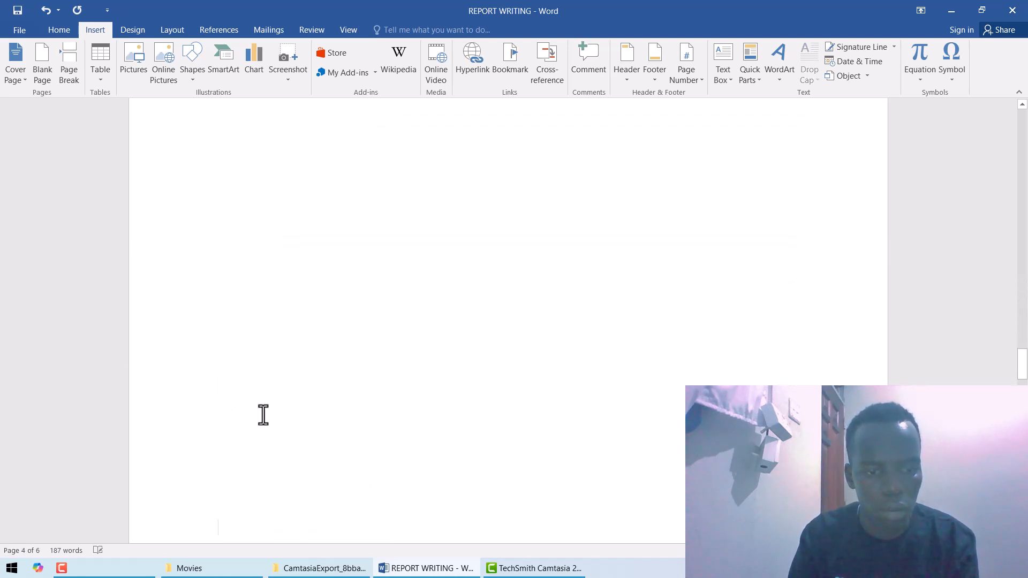
Step: Restart the page numbering at 1 in the 1, 2, 3 format for the section beginning with CHAPTER ONE
{"action": "key", "text": "Down"}
{"action": "key", "text": "Down"}
{"action": "key", "text": "Down"}
{"action": "key", "text": "Down"}
{"action": "key", "text": "Down"}
{"action": "key", "text": "Down"}
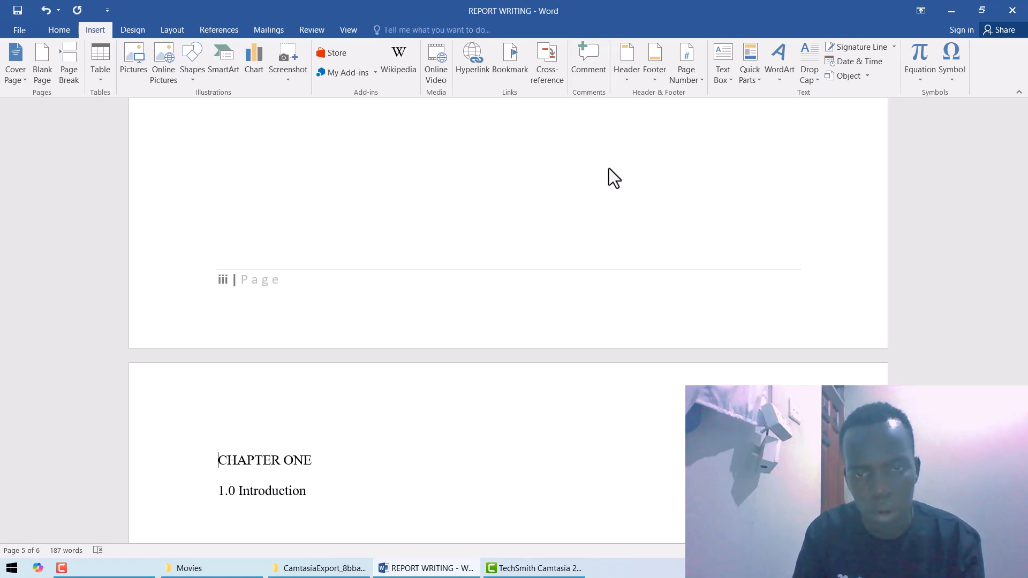
{"action": "left_click", "coordinate": [701, 81]}
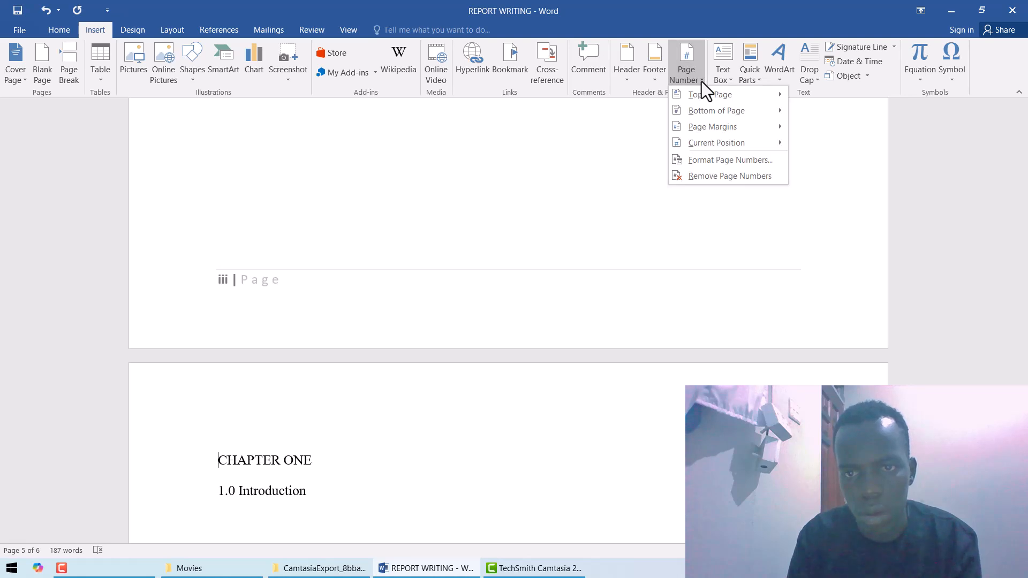
{"action": "left_click", "coordinate": [689, 162]}
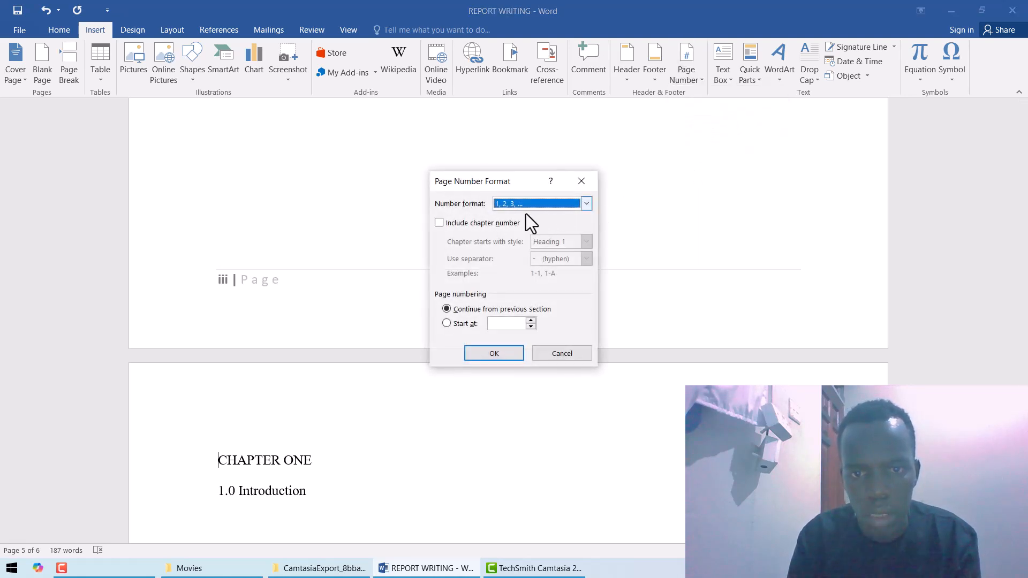
{"action": "left_click", "coordinate": [447, 323]}
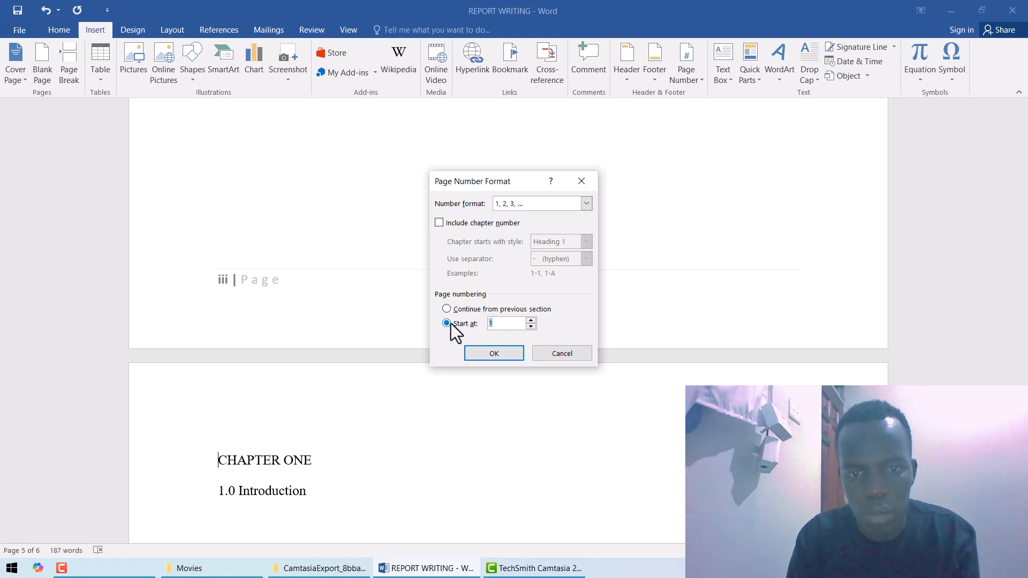
{"action": "left_click", "coordinate": [493, 353]}
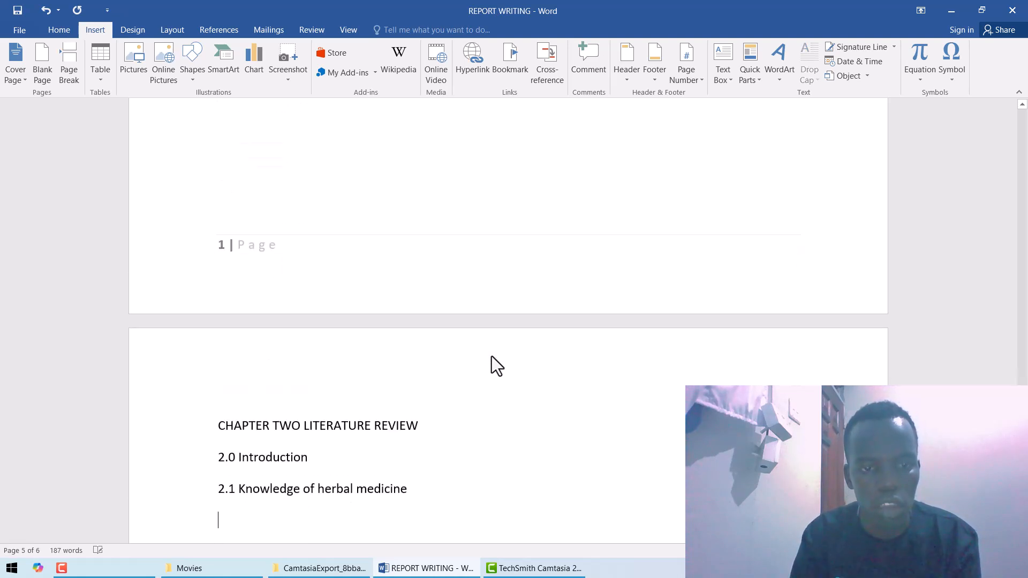
Step: Review the footer page numbers from the chapters back through the preliminary pages to the cover page
{"action": "scroll", "coordinate": [491, 356], "scroll_direction": "up", "scroll_amount": 15}
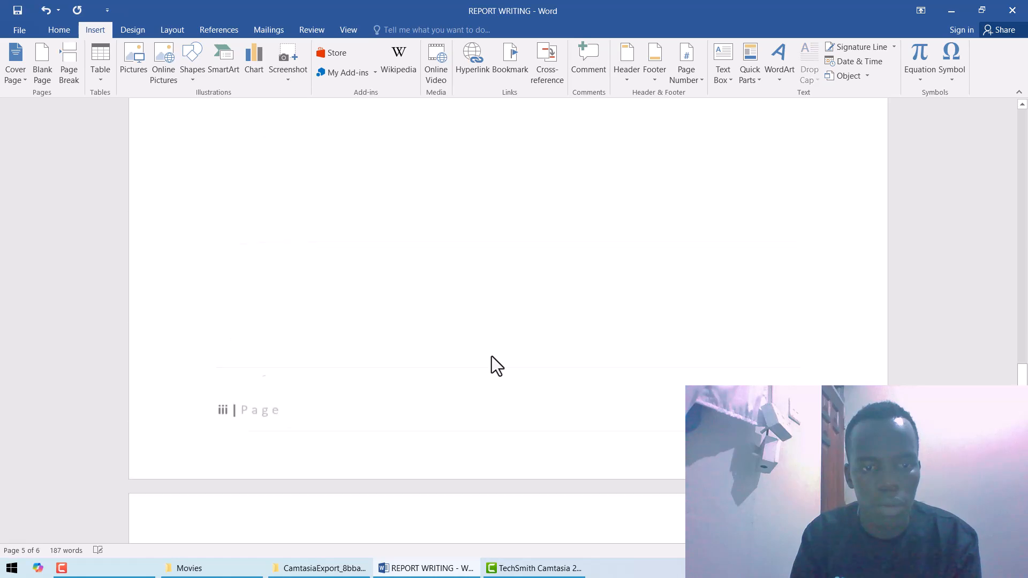
{"action": "scroll", "coordinate": [491, 356], "scroll_direction": "up", "scroll_amount": 15}
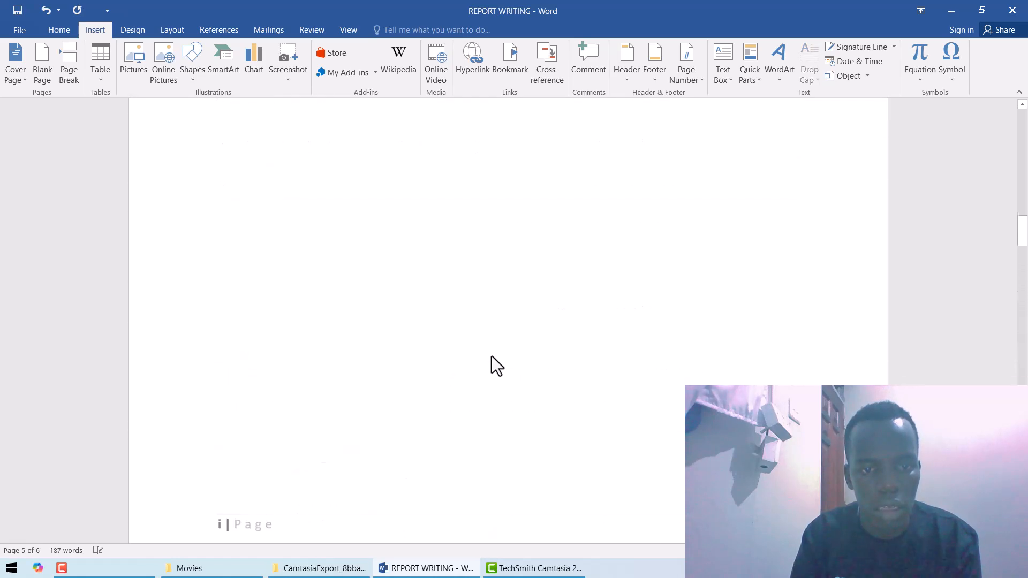
{"action": "key", "text": "Down"}
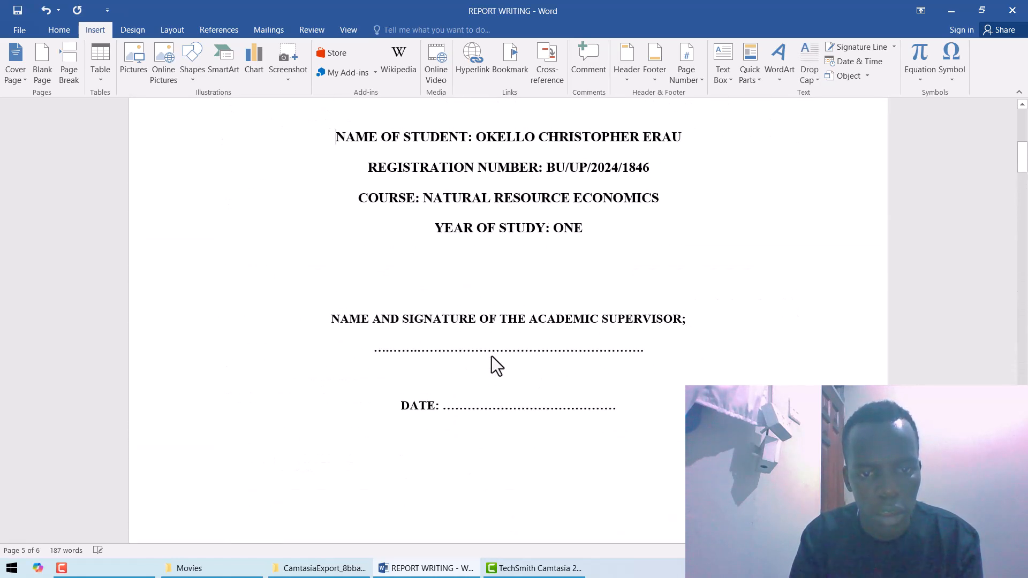
{"action": "key", "text": "Down"}
{"action": "key", "text": "Down"}
{"action": "scroll", "coordinate": [491, 356], "scroll_direction": "down", "scroll_amount": 5}
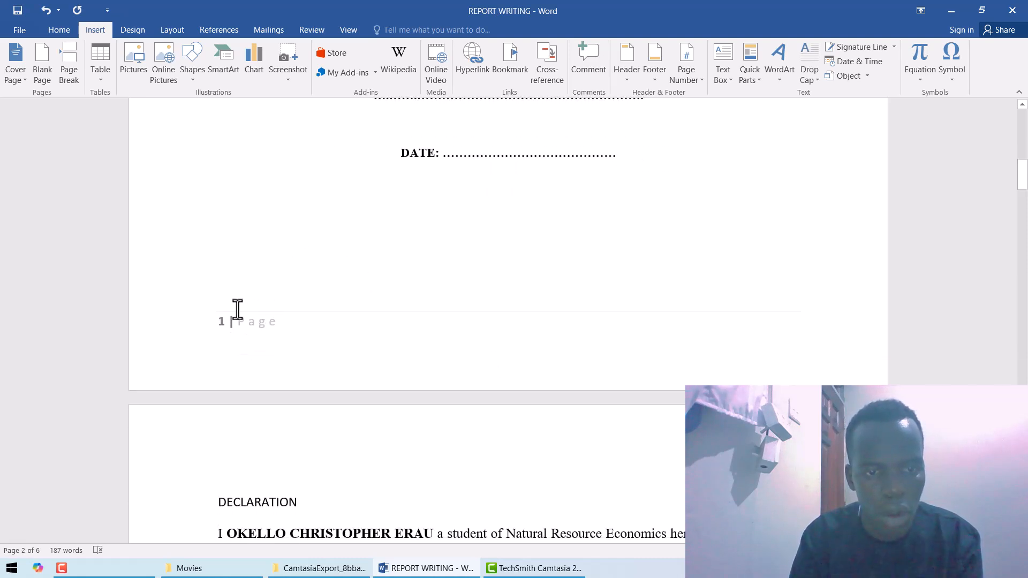
Step: Turn on a different first page for the cover page section's headers and footers, so the cover carries no page number
{"action": "left_click", "coordinate": [242, 282]}
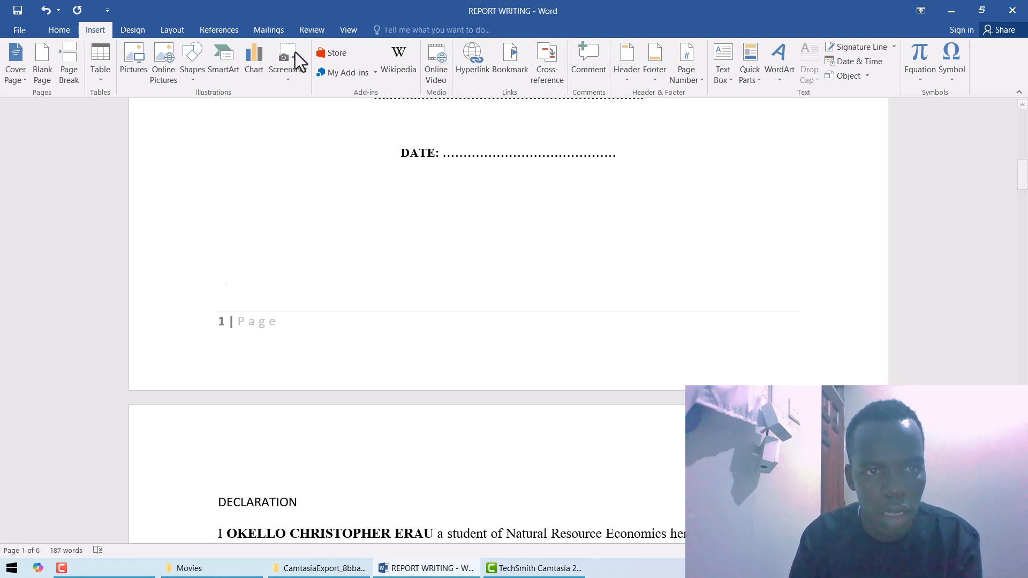
{"action": "left_click", "coordinate": [168, 30]}
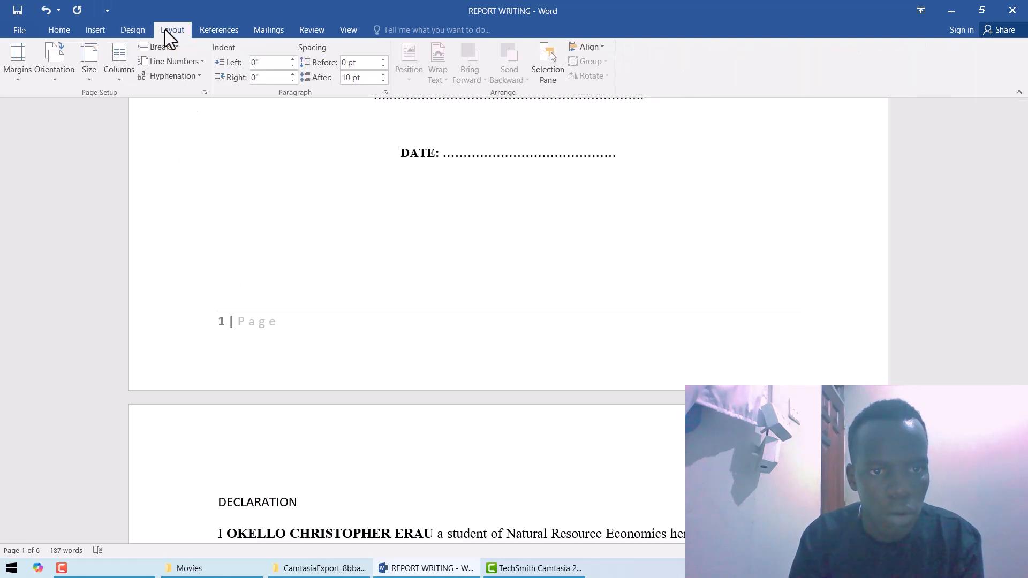
{"action": "left_click", "coordinate": [205, 93]}
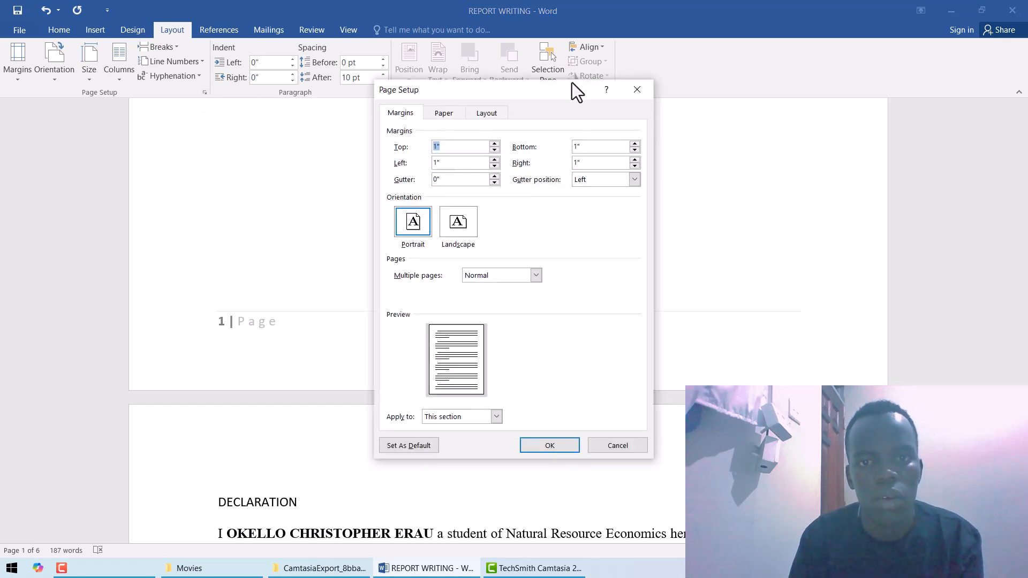
{"action": "left_click", "coordinate": [488, 113]}
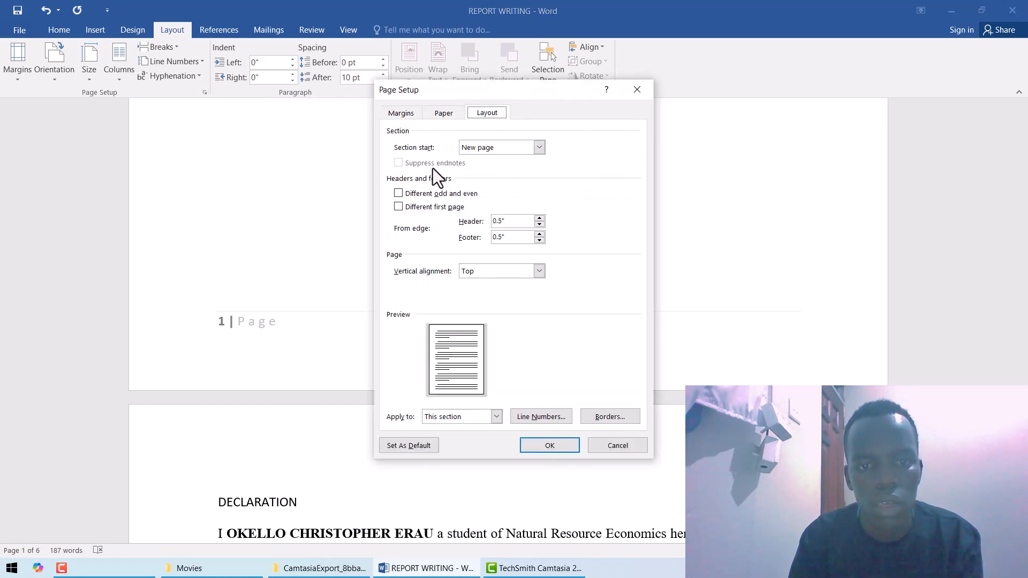
{"action": "left_click", "coordinate": [399, 207]}
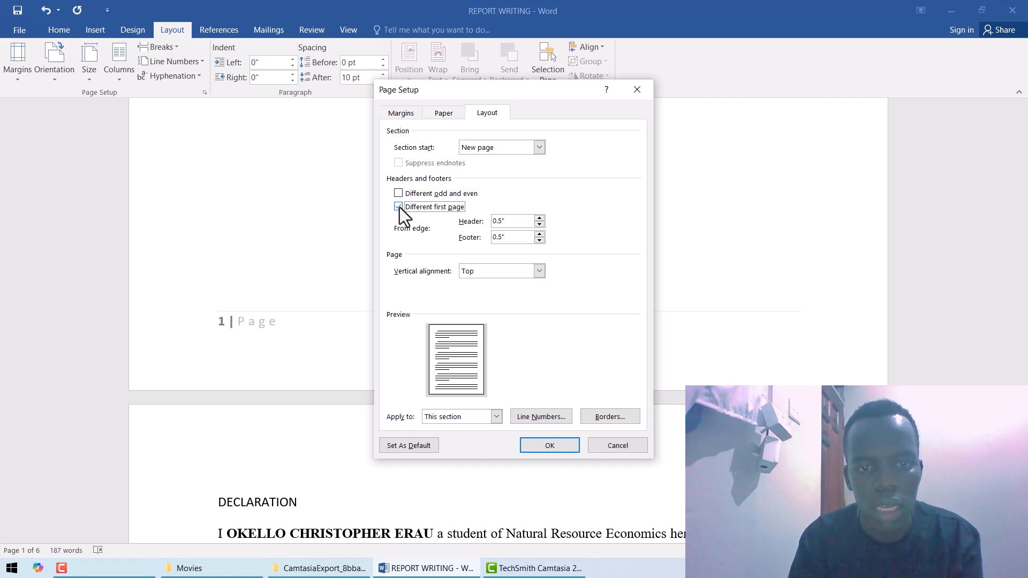
{"action": "left_click", "coordinate": [540, 445]}
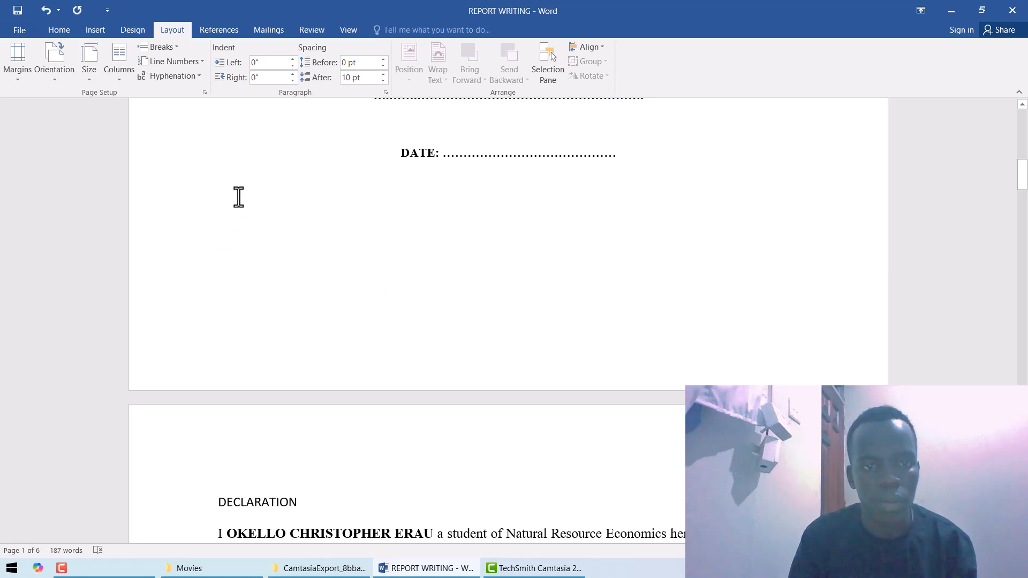
Step: Apply the Heading 1 style to the DECLARATION title
{"action": "left_click", "coordinate": [60, 30]}
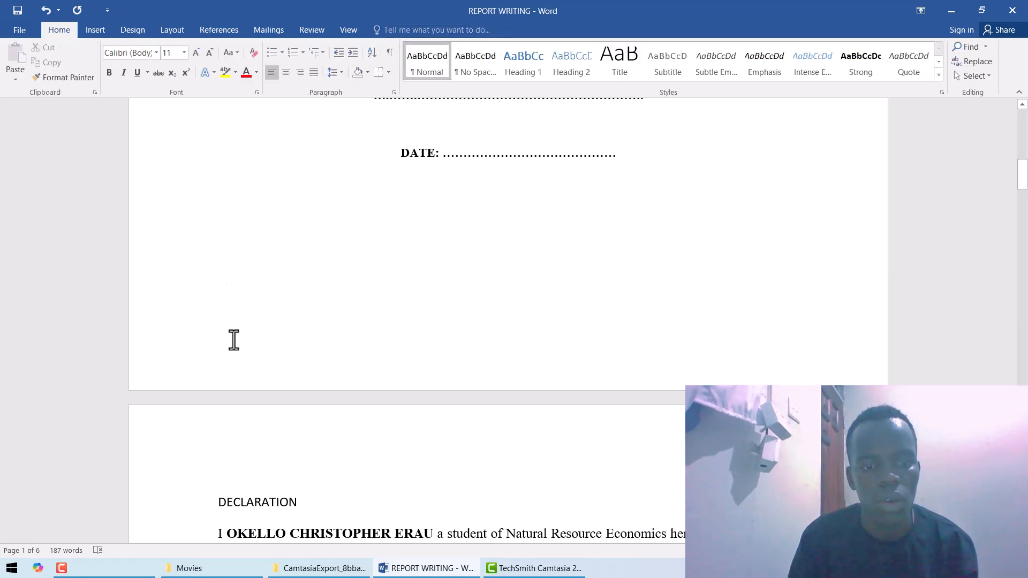
{"action": "left_click", "coordinate": [256, 504]}
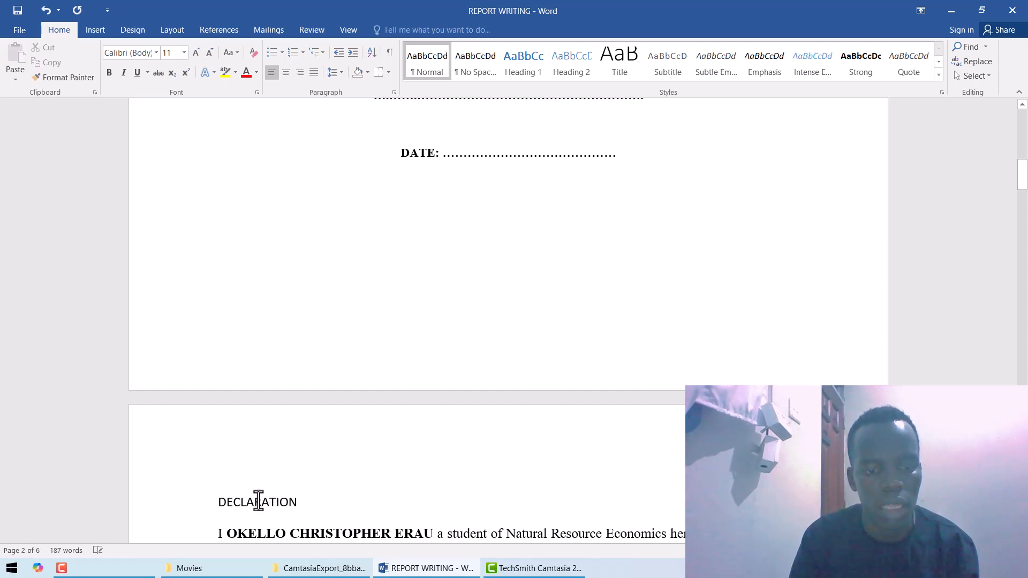
{"action": "left_click", "coordinate": [528, 69]}
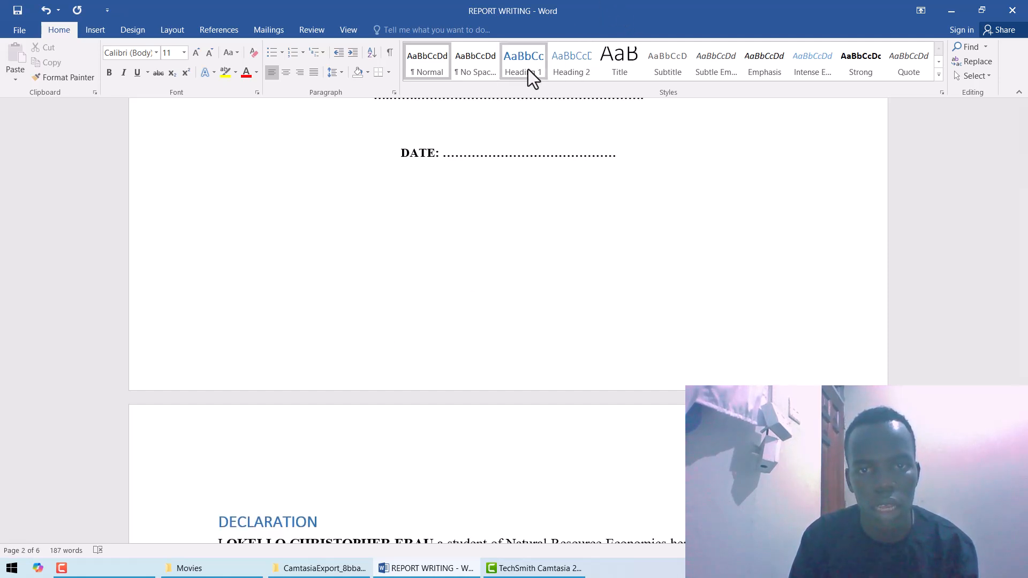
Step: Modify the Heading 1 style to use black 14 pt Times New Roman text
{"action": "right_click", "coordinate": [528, 69]}
{"action": "left_click", "coordinate": [559, 94]}
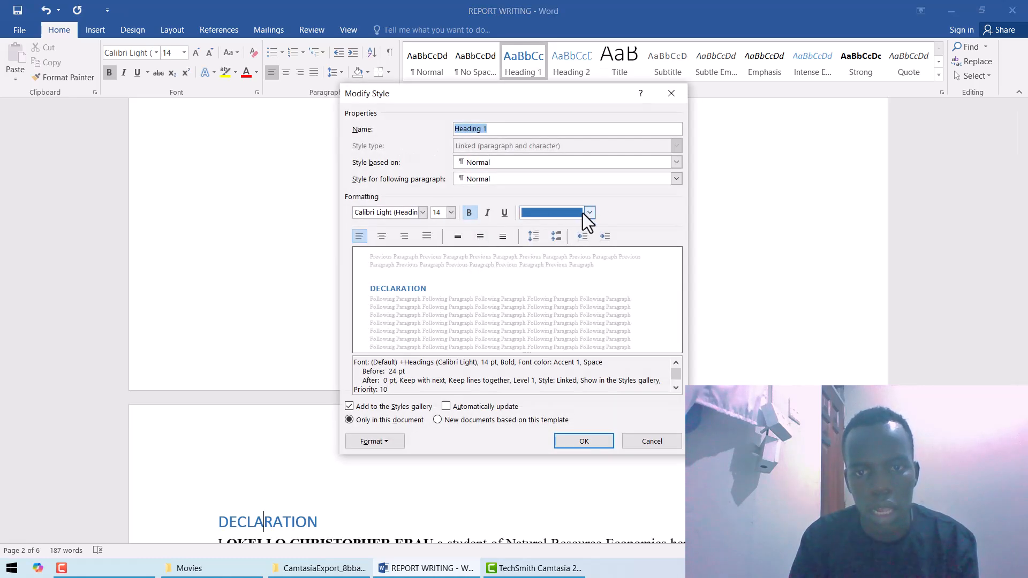
{"action": "left_click", "coordinate": [589, 213]}
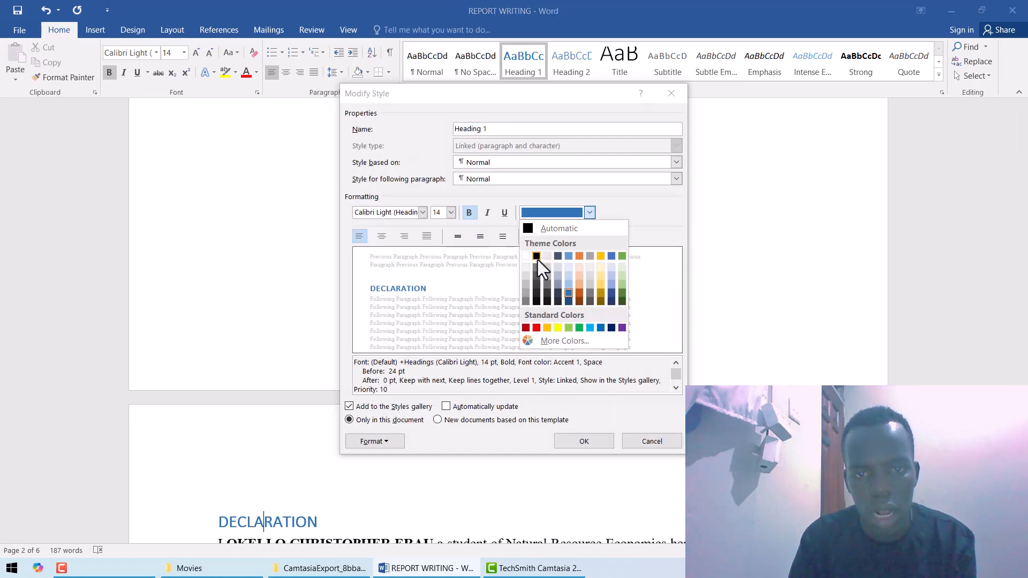
{"action": "left_click", "coordinate": [537, 258]}
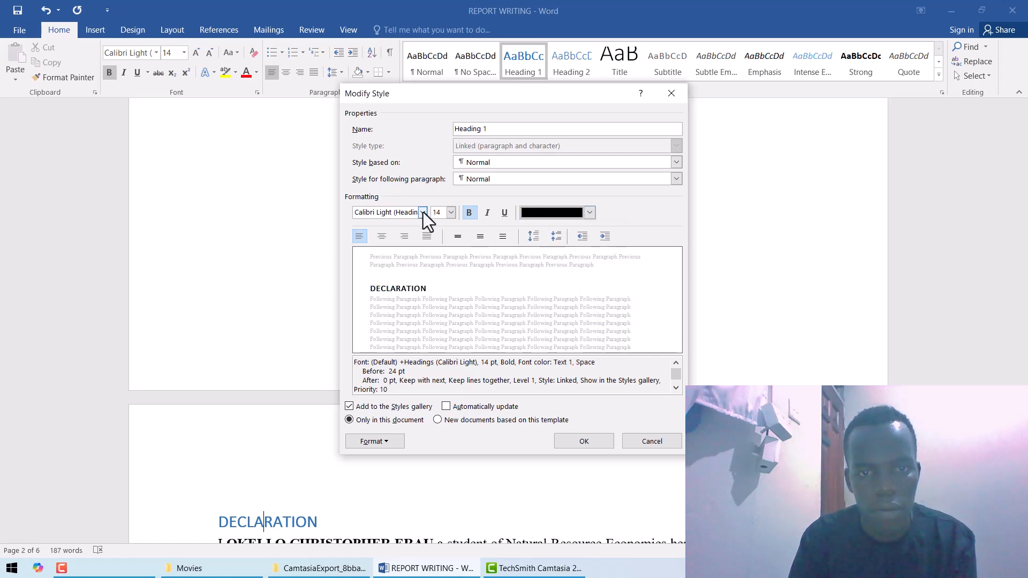
{"action": "left_click", "coordinate": [423, 212]}
{"action": "left_click", "coordinate": [410, 253]}
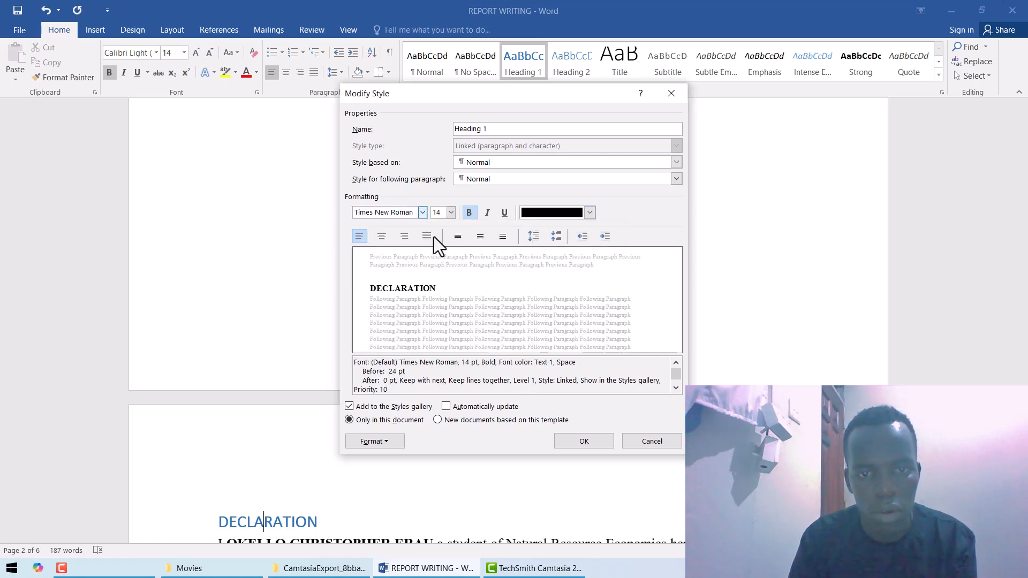
{"action": "left_click", "coordinate": [452, 213]}
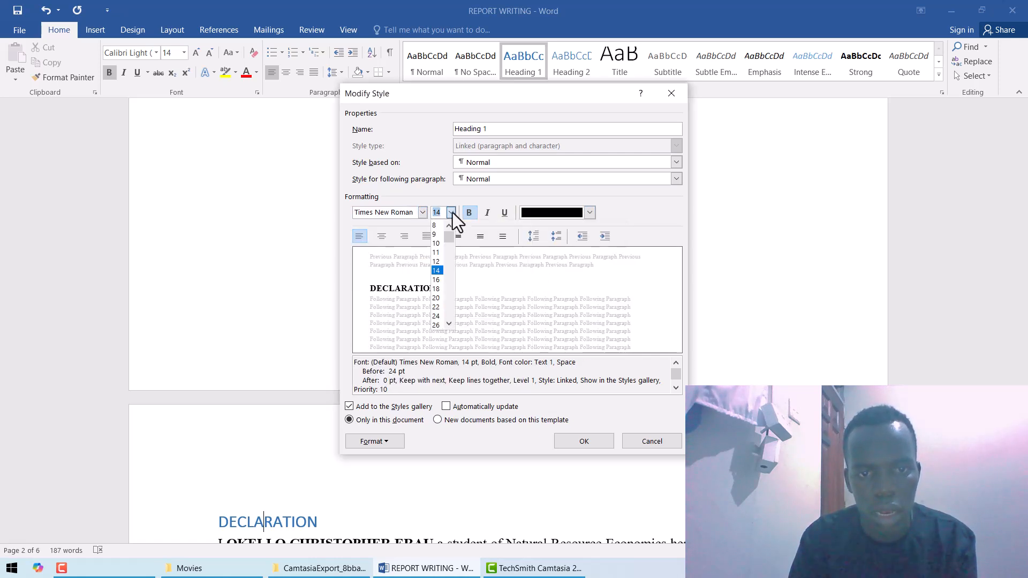
{"action": "left_click", "coordinate": [438, 270]}
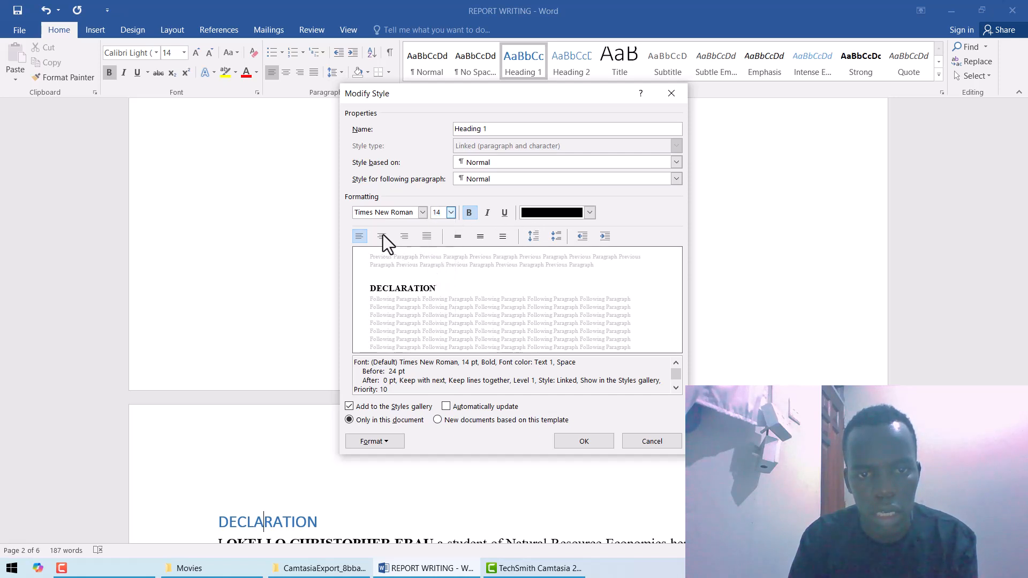
Step: Center the Heading 1 style, make it update automatically and apply it to new documents based on this template
{"action": "left_click", "coordinate": [382, 236]}
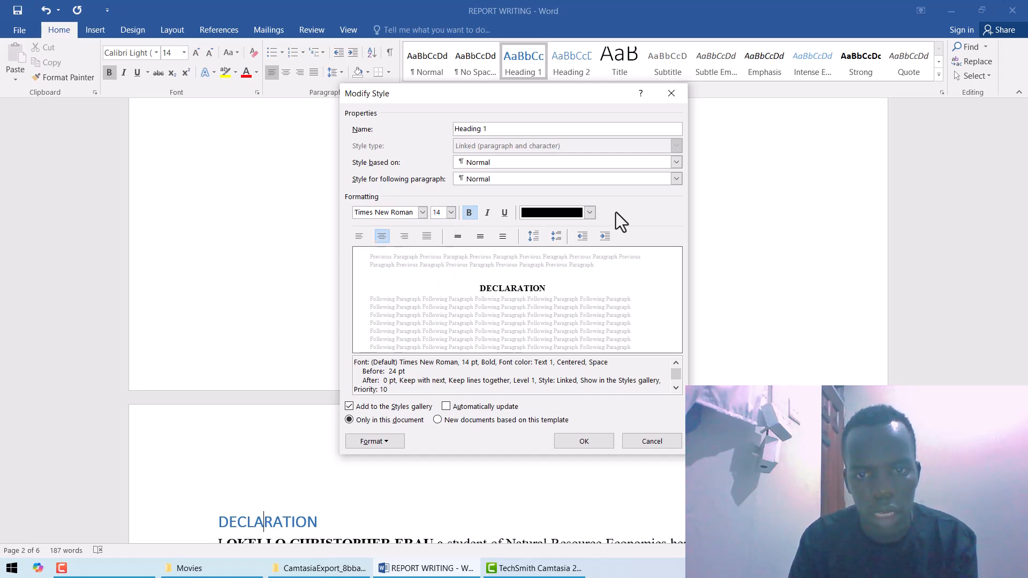
{"action": "left_click", "coordinate": [448, 405]}
{"action": "left_click", "coordinate": [438, 420]}
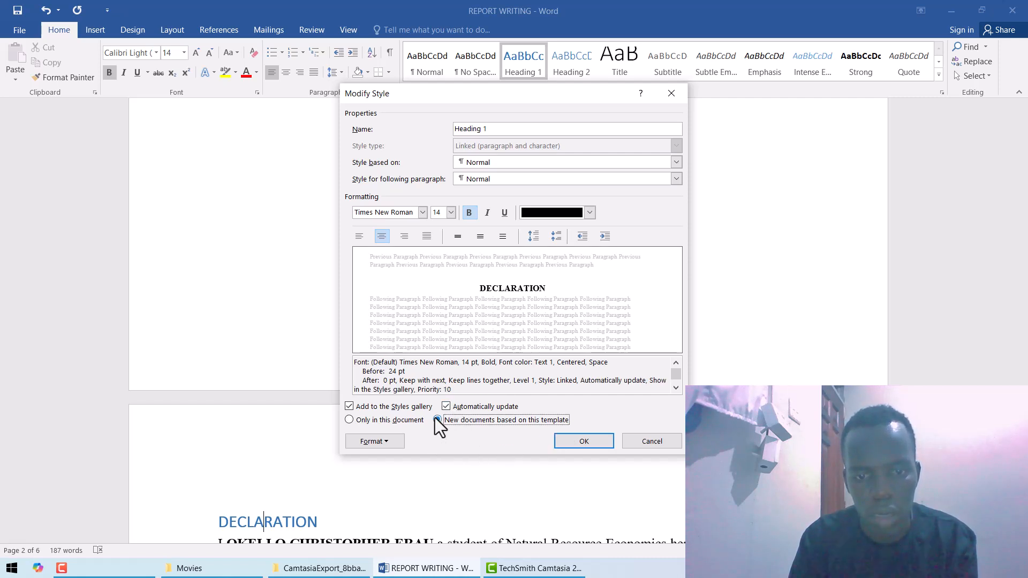
{"action": "left_click", "coordinate": [585, 442]}
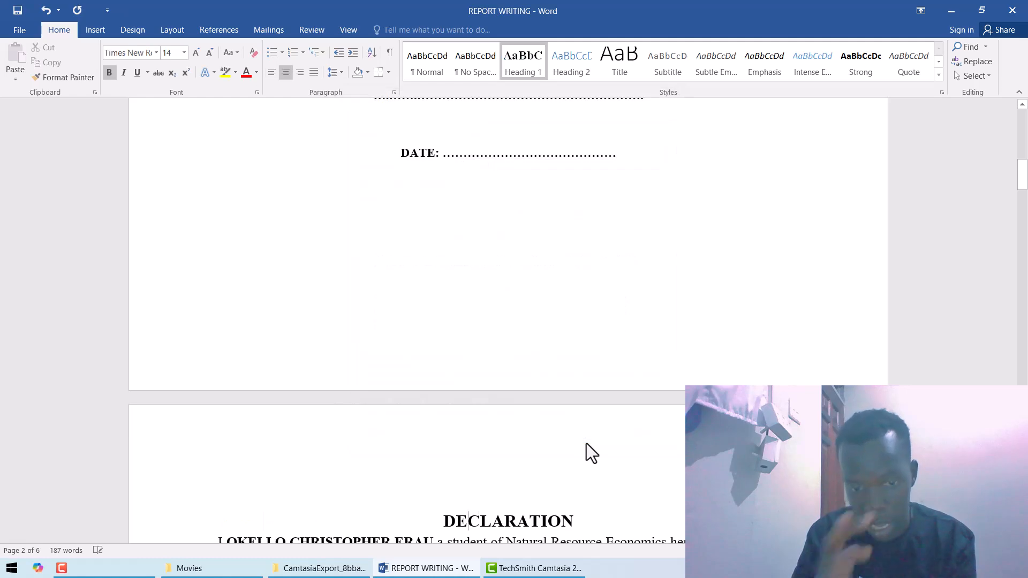
Step: Apply the Heading 1 style to the APPROVAL title
{"action": "key", "text": "Down"}
{"action": "scroll", "coordinate": [577, 452], "scroll_direction": "down", "scroll_amount": 5}
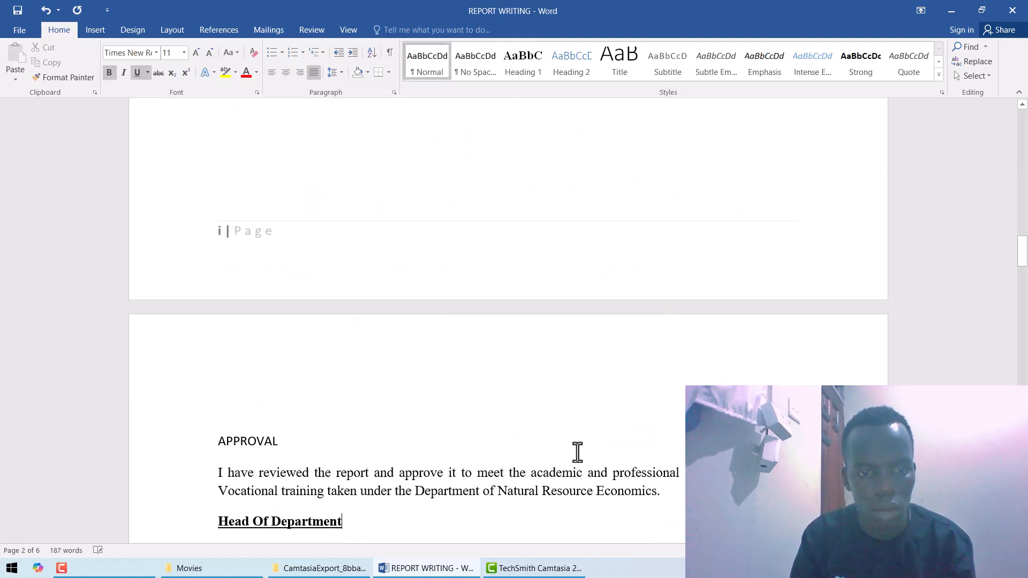
{"action": "left_click", "coordinate": [252, 442]}
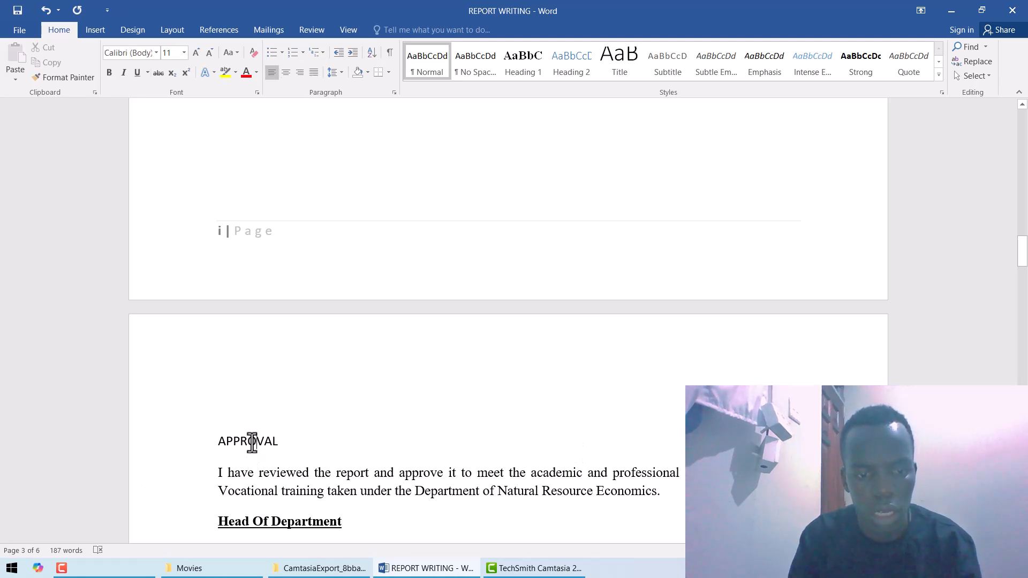
{"action": "left_click", "coordinate": [521, 63]}
Step: Apply the Heading 1 style to the DEDICATION title
{"action": "key", "text": "Down"}
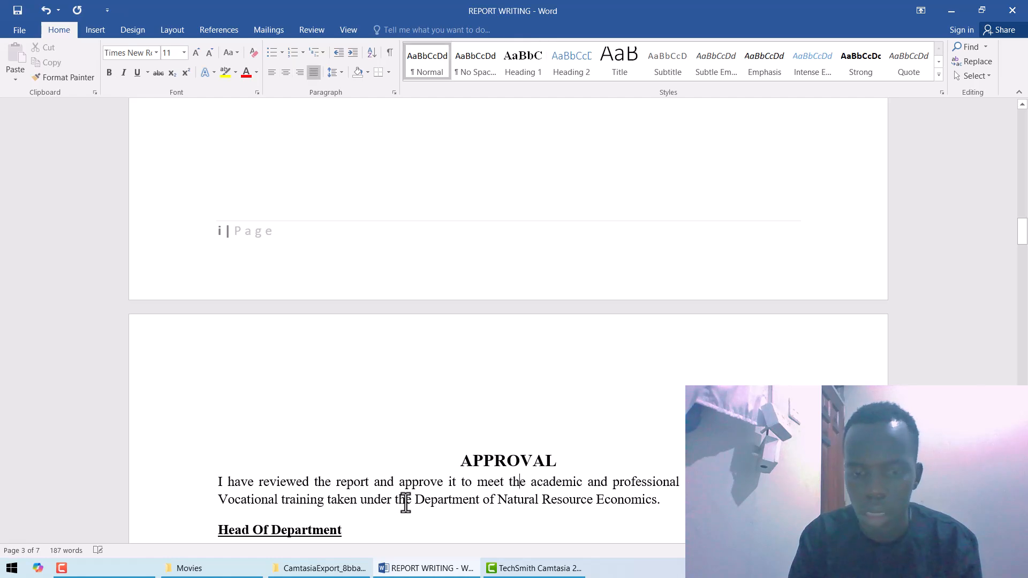
{"action": "key", "text": "Down"}
{"action": "key", "text": "Down"}
{"action": "key", "text": "Down"}
{"action": "key", "text": "Down"}
{"action": "key", "text": "Down"}
{"action": "key", "text": "Down"}
{"action": "key", "text": "Down"}
{"action": "key", "text": "Down"}
{"action": "key", "text": "Down"}
{"action": "key", "text": "Down"}
{"action": "key", "text": "Down"}
{"action": "key", "text": "Down"}
{"action": "key", "text": "Down"}
{"action": "key", "text": "Down"}
{"action": "key", "text": "Down"}
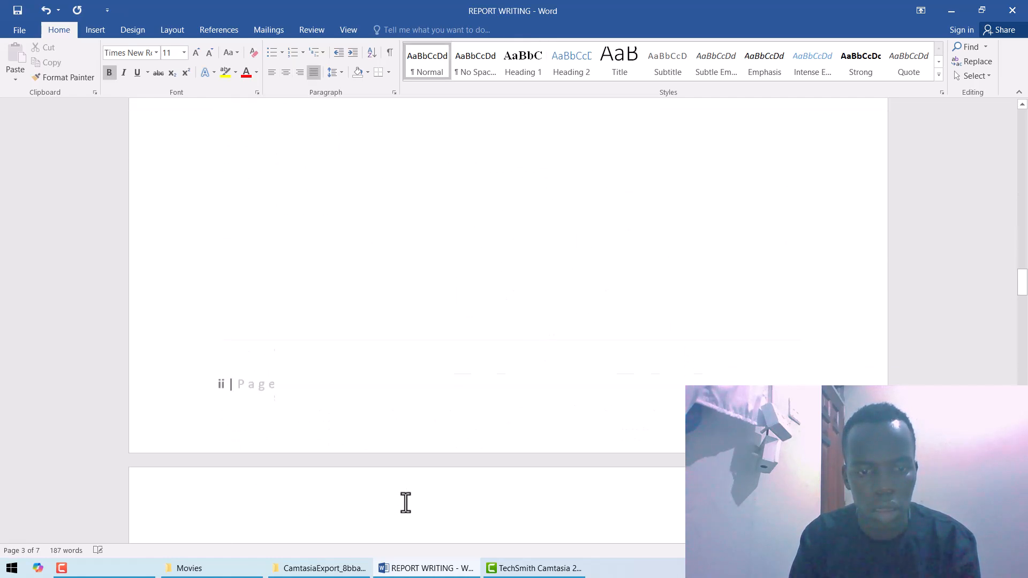
{"action": "key", "text": "Down"}
{"action": "key", "text": "Down"}
{"action": "key", "text": "Down"}
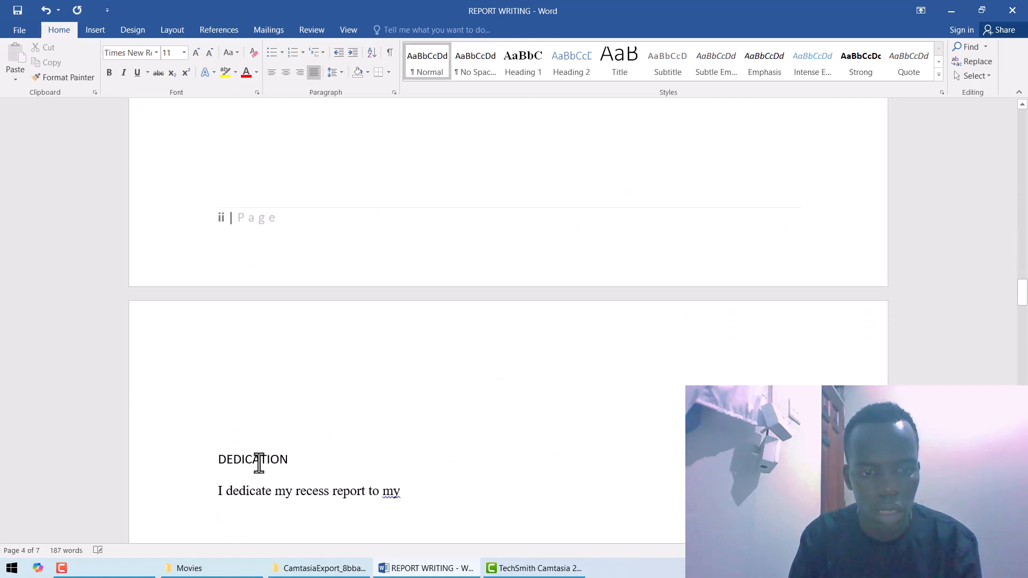
{"action": "left_click", "coordinate": [259, 464]}
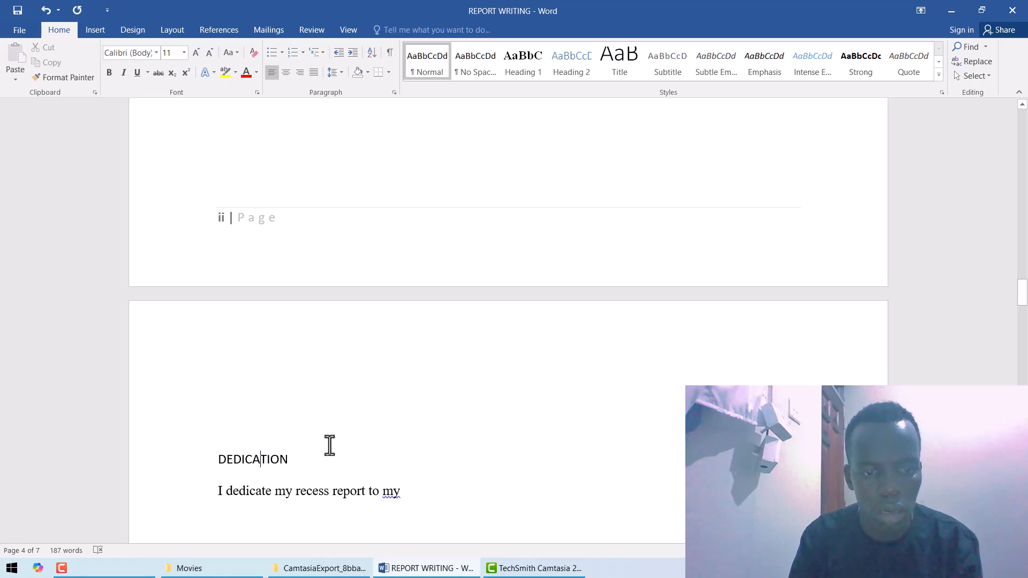
{"action": "left_click", "coordinate": [527, 59]}
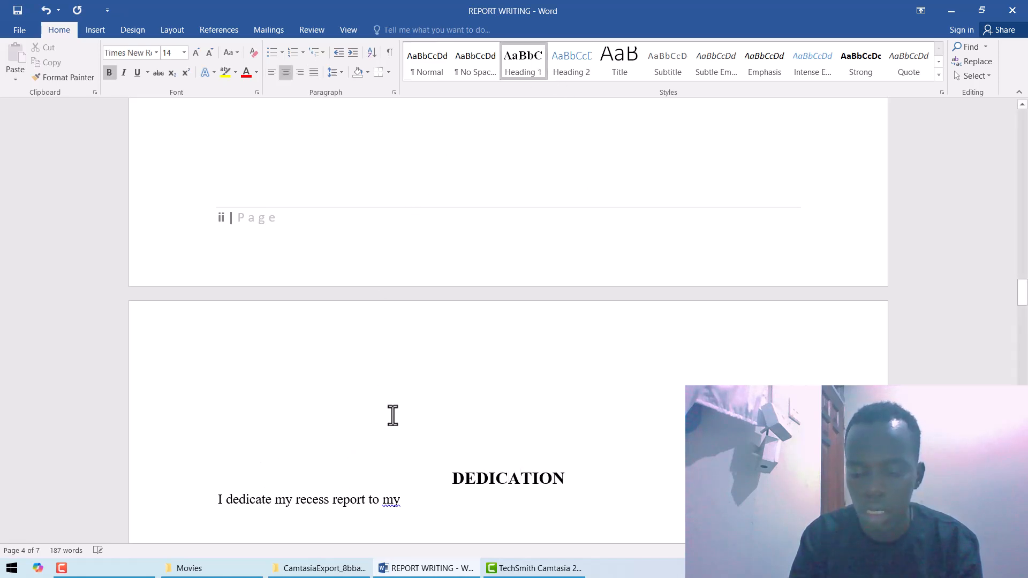
Step: Apply the Heading 1 style to the CHAPTER ONE title
{"action": "key", "text": "Down"}
{"action": "key", "text": "Down"}
{"action": "key", "text": "Down"}
{"action": "key", "text": "Down"}
{"action": "key", "text": "Down"}
{"action": "key", "text": "Down"}
{"action": "key", "text": "Down"}
{"action": "key", "text": "Down"}
{"action": "key", "text": "Down"}
{"action": "key", "text": "Down"}
{"action": "key", "text": "Down"}
{"action": "key", "text": "Down"}
{"action": "key", "text": "Down"}
{"action": "key", "text": "Down"}
{"action": "key", "text": "Down"}
{"action": "key", "text": "Down"}
{"action": "key", "text": "Down"}
{"action": "key", "text": "Down"}
{"action": "key", "text": "Down"}
{"action": "key", "text": "Down"}
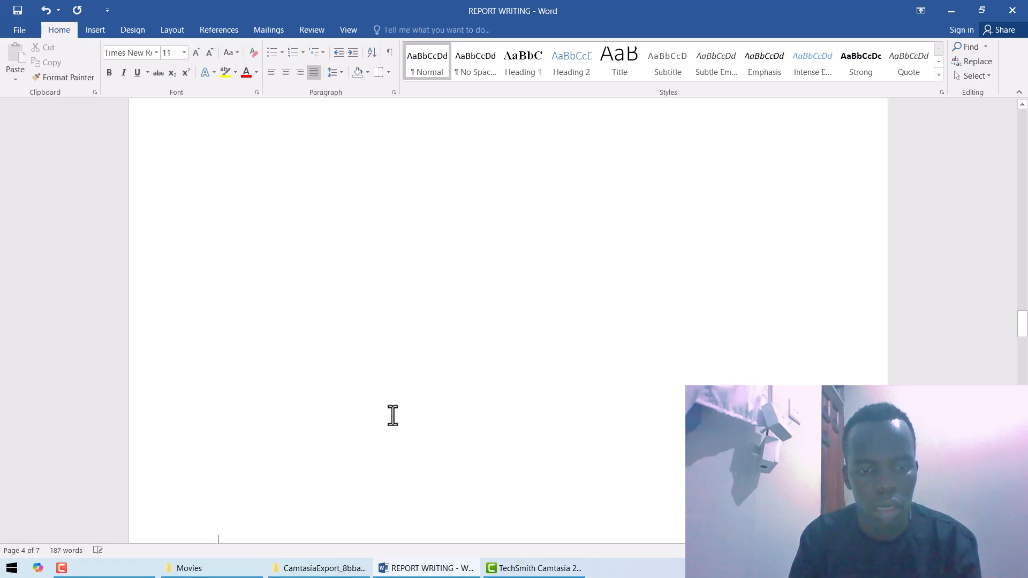
{"action": "key", "text": "Down"}
{"action": "key", "text": "Down"}
{"action": "key", "text": "Down"}
{"action": "key", "text": "Down"}
{"action": "key", "text": "Down"}
{"action": "key", "text": "Down"}
{"action": "key", "text": "Down"}
{"action": "key", "text": "Down"}
{"action": "key", "text": "Down"}
{"action": "key", "text": "Down"}
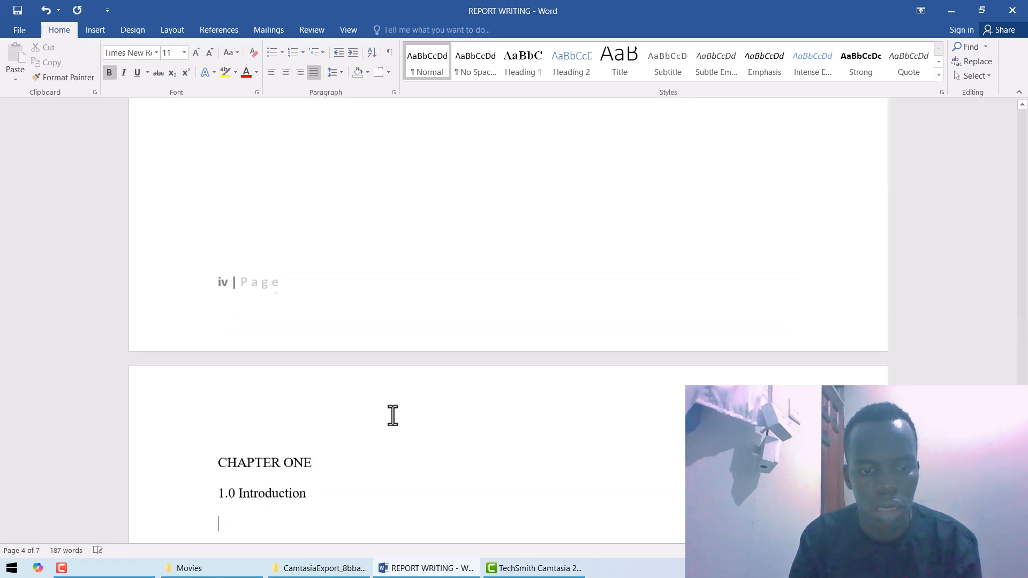
{"action": "left_click", "coordinate": [246, 458]}
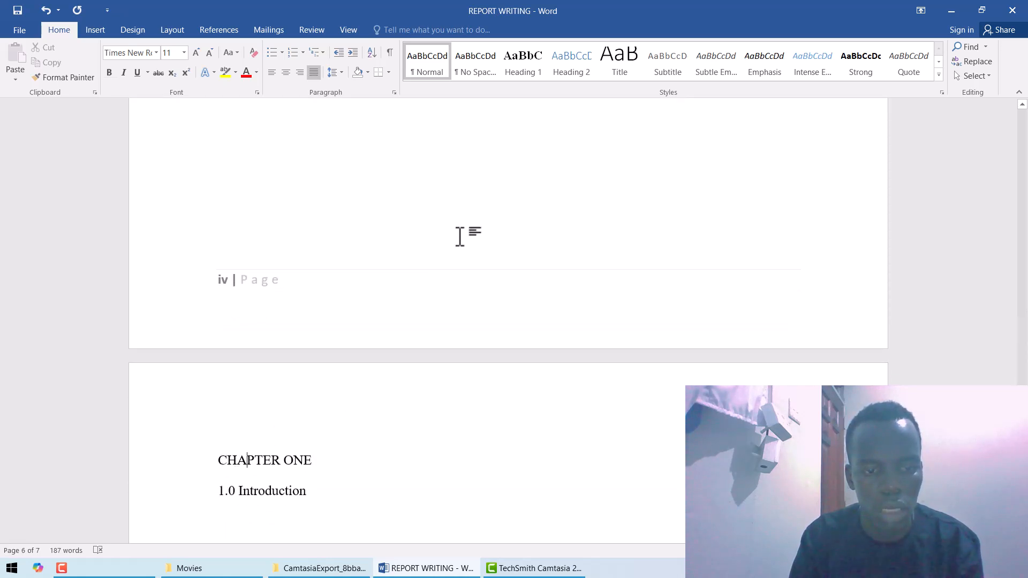
{"action": "left_click", "coordinate": [529, 65]}
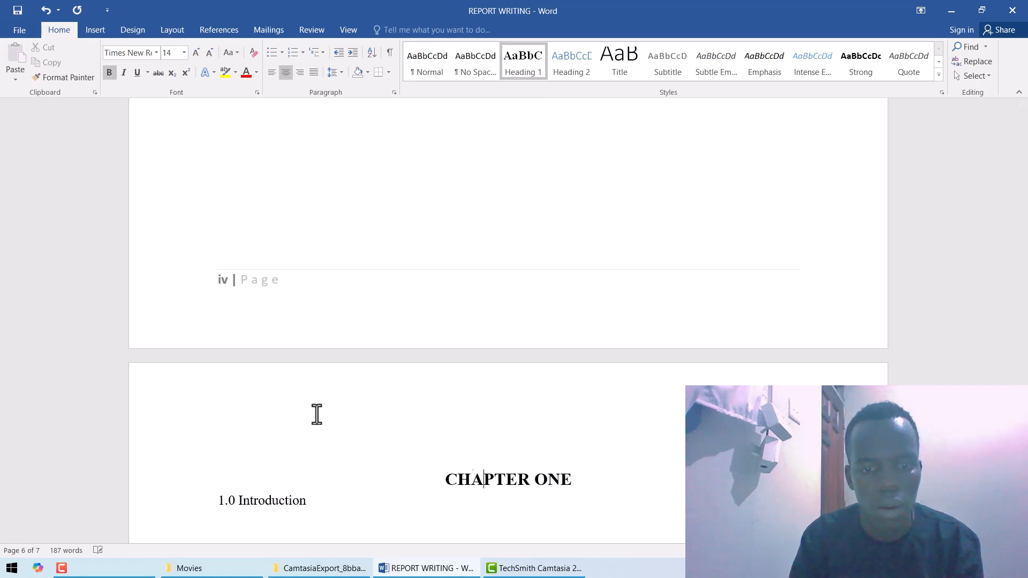
Step: Set the Heading 2 style's font to Times New Roman, size 12, in black (Text 1)
{"action": "left_click", "coordinate": [259, 502]}
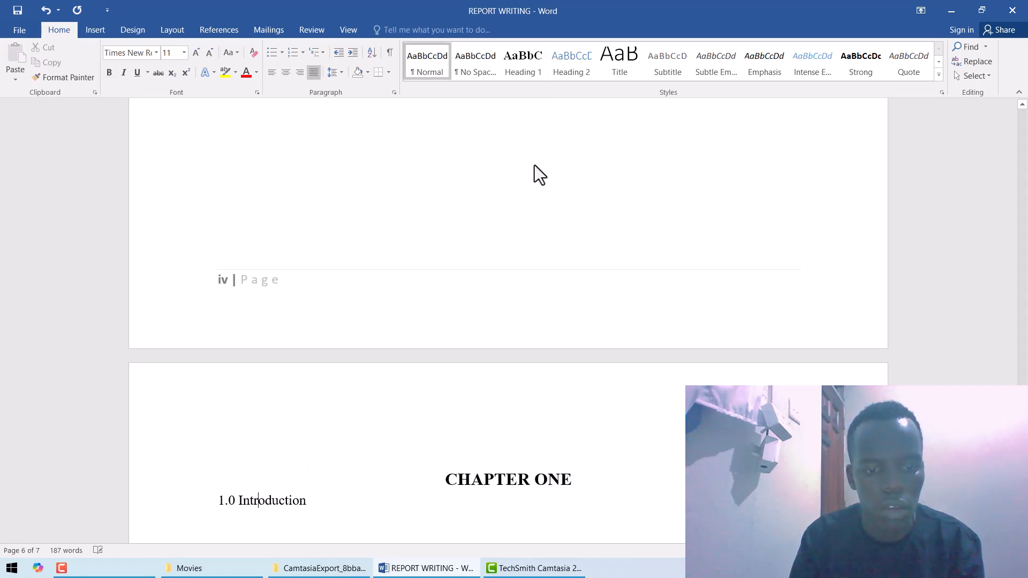
{"action": "right_click", "coordinate": [567, 64]}
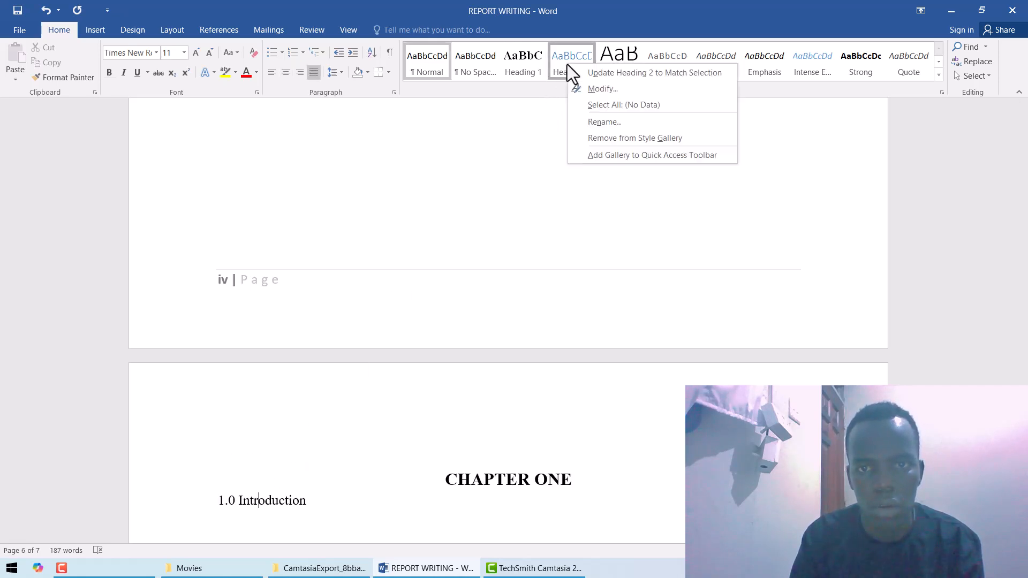
{"action": "left_click", "coordinate": [590, 84]}
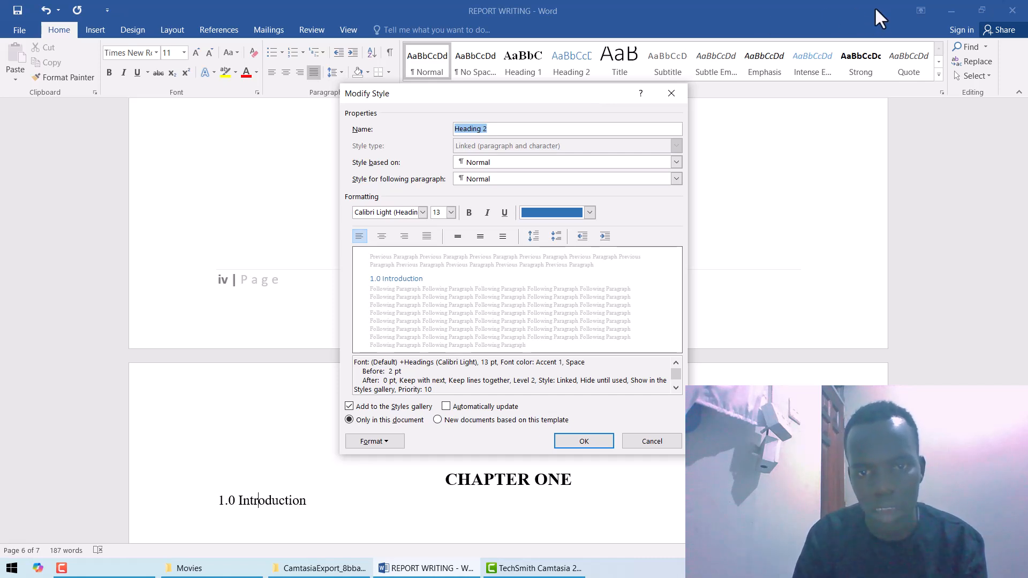
{"action": "left_click", "coordinate": [588, 213]}
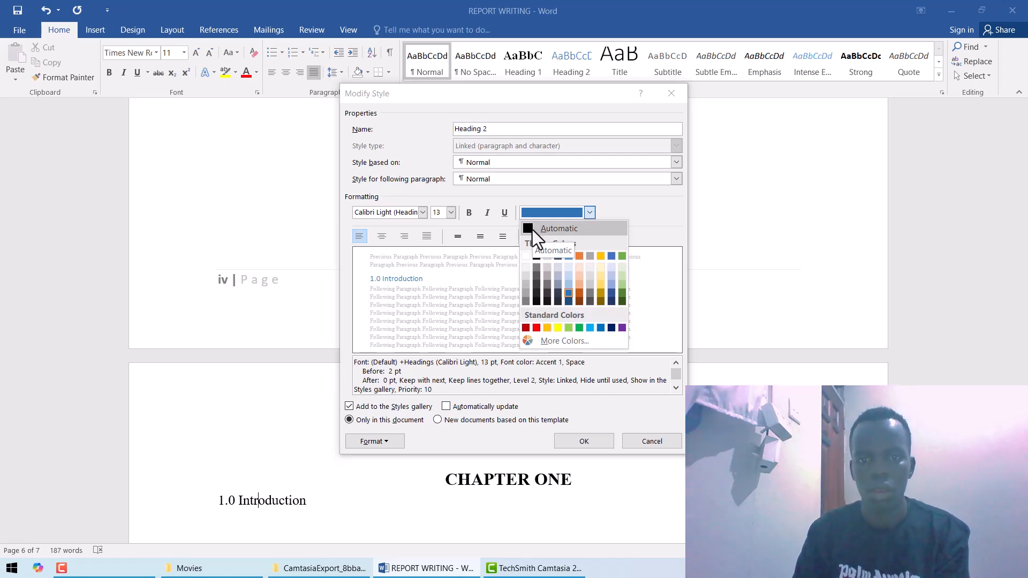
{"action": "left_click", "coordinate": [536, 256]}
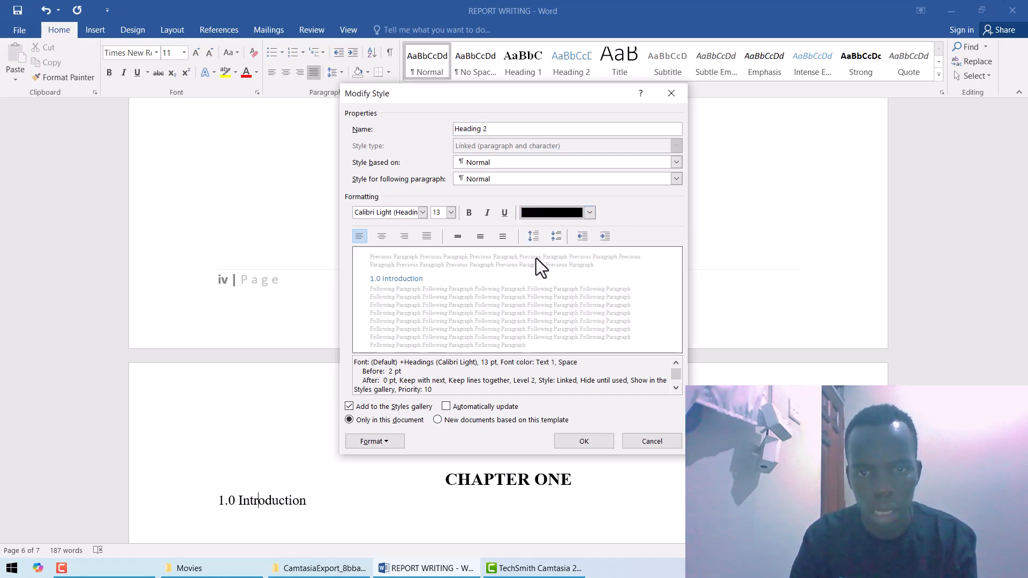
{"action": "left_click", "coordinate": [424, 211]}
{"action": "left_click", "coordinate": [417, 256]}
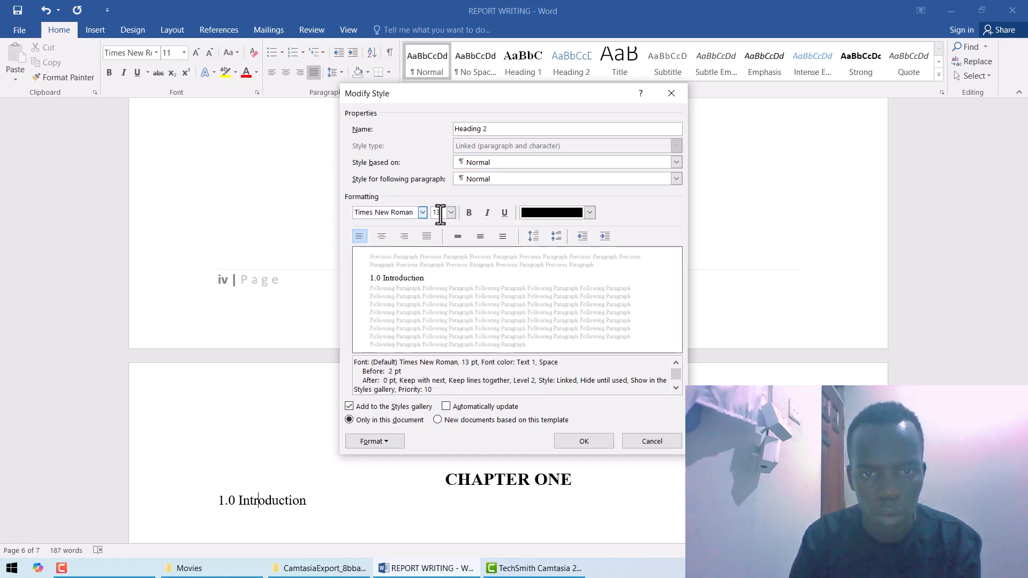
{"action": "left_click", "coordinate": [450, 212]}
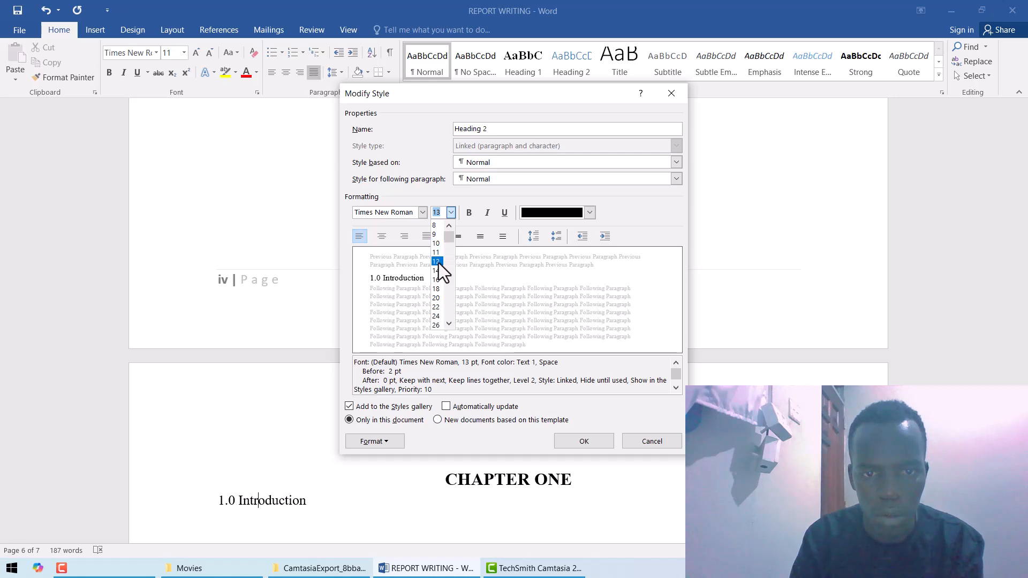
{"action": "left_click", "coordinate": [438, 262]}
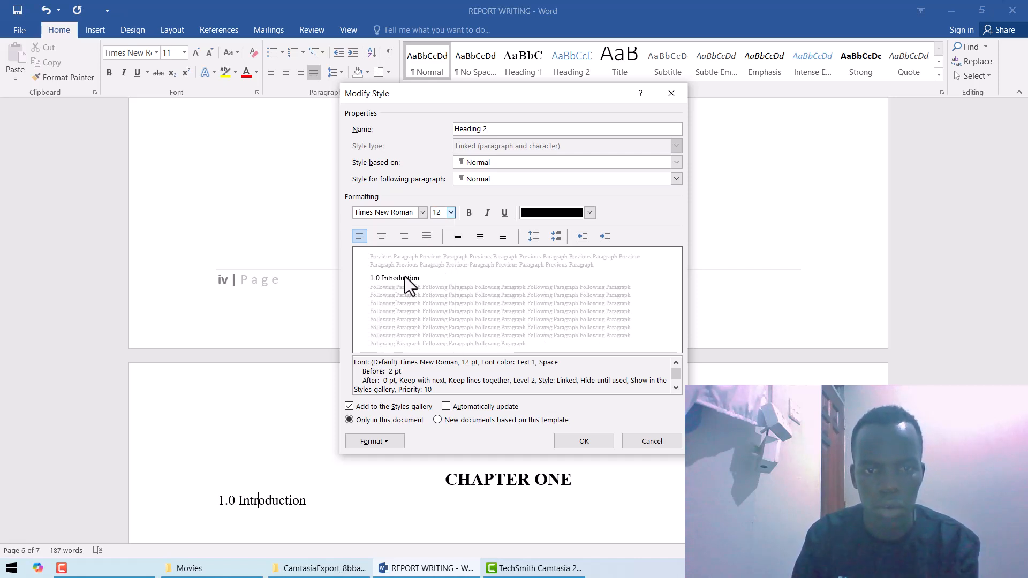
Step: Make the Heading 2 style justified, automatically updating and available to new documents based on this template, and apply it to "1.0 Introduction"
{"action": "left_click", "coordinate": [427, 235]}
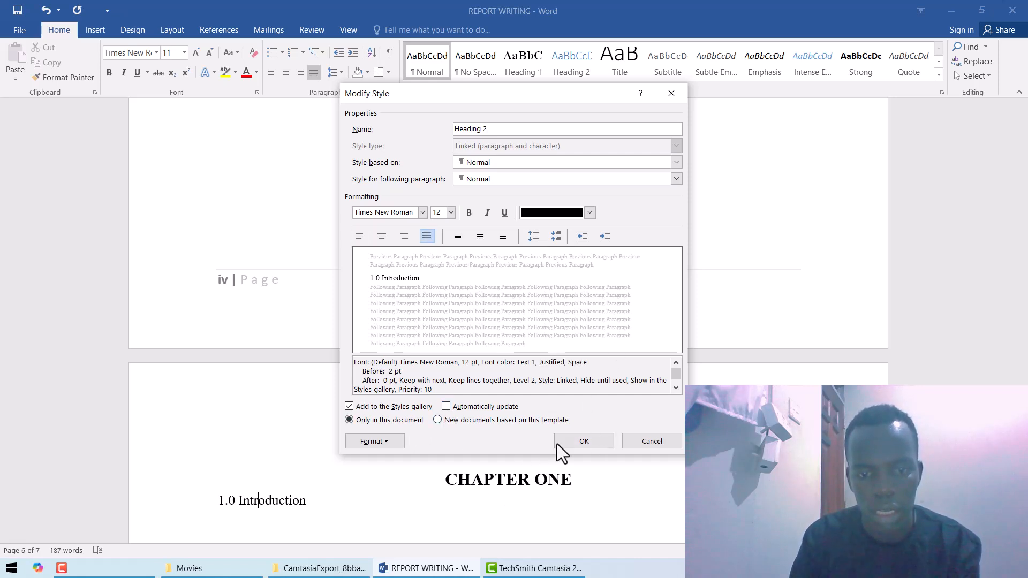
{"action": "left_click", "coordinate": [446, 405]}
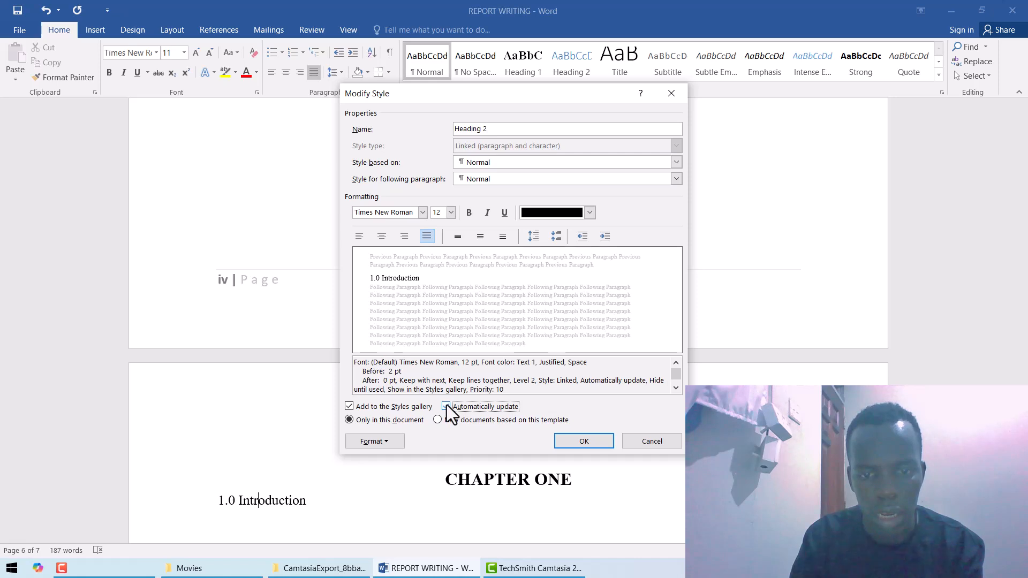
{"action": "left_click", "coordinate": [441, 420]}
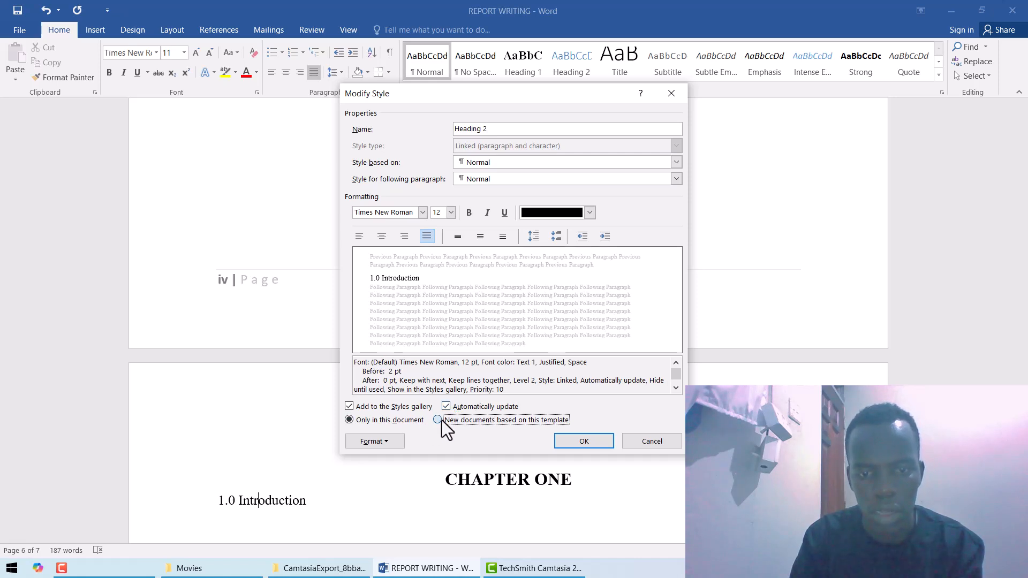
{"action": "left_click", "coordinate": [583, 441]}
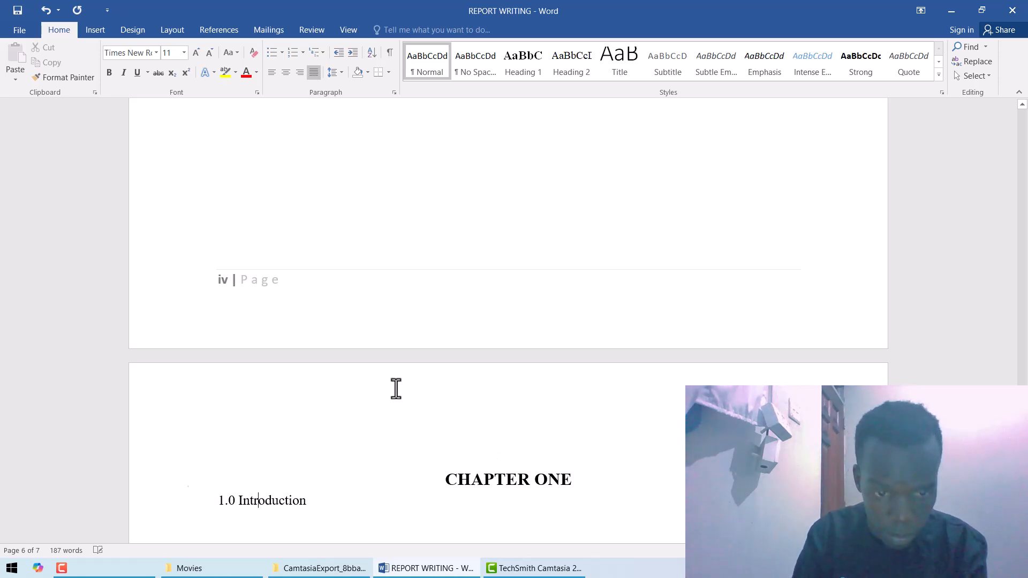
{"action": "left_click", "coordinate": [575, 69]}
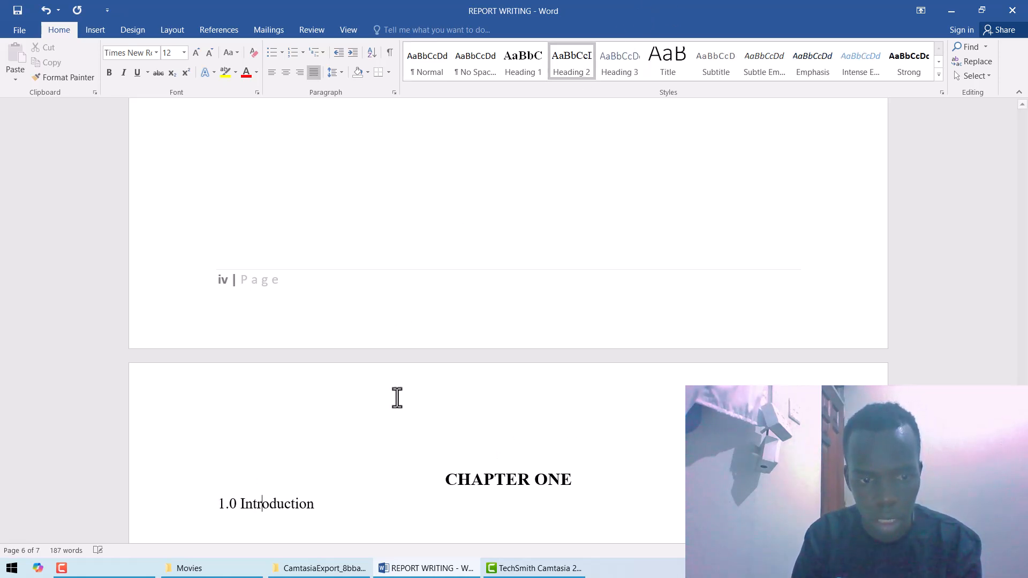
Step: Apply the Heading 1 style to the CHAPTER TWO LITERATURE REVIEW title
{"action": "key", "text": "Return"}
{"action": "key", "text": "Return"}
{"action": "key", "text": "Return"}
{"action": "key", "text": "Return"}
{"action": "key", "text": "Return"}
{"action": "key", "text": "Return"}
{"action": "key", "text": "Return"}
{"action": "key", "text": "Return"}
{"action": "key", "text": "Return"}
{"action": "key", "text": "Return"}
{"action": "key", "text": "Return"}
{"action": "key", "text": "Down"}
{"action": "key", "text": "Down"}
{"action": "key", "text": "Down"}
{"action": "key", "text": "Down"}
{"action": "key", "text": "Down"}
{"action": "key", "text": "Down"}
{"action": "key", "text": "Down"}
{"action": "key", "text": "Down"}
{"action": "key", "text": "Down"}
{"action": "key", "text": "Down"}
{"action": "key", "text": "Down"}
{"action": "key", "text": "Down"}
{"action": "key", "text": "Down"}
{"action": "key", "text": "Down"}
{"action": "key", "text": "Down"}
{"action": "key", "text": "Down"}
{"action": "key", "text": "Down"}
{"action": "key", "text": "Down"}
{"action": "key", "text": "Down"}
{"action": "key", "text": "Down"}
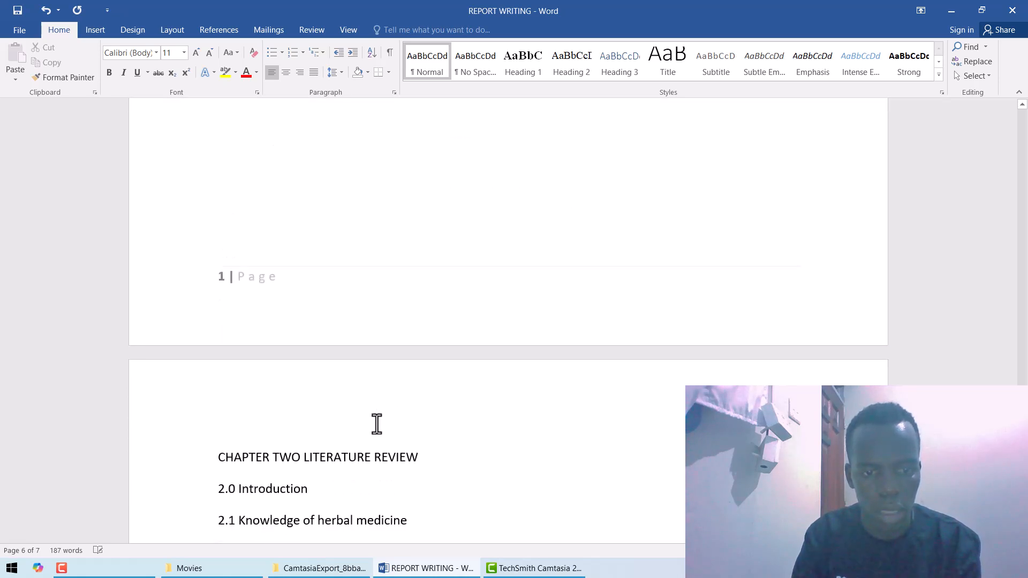
{"action": "left_click", "coordinate": [339, 458]}
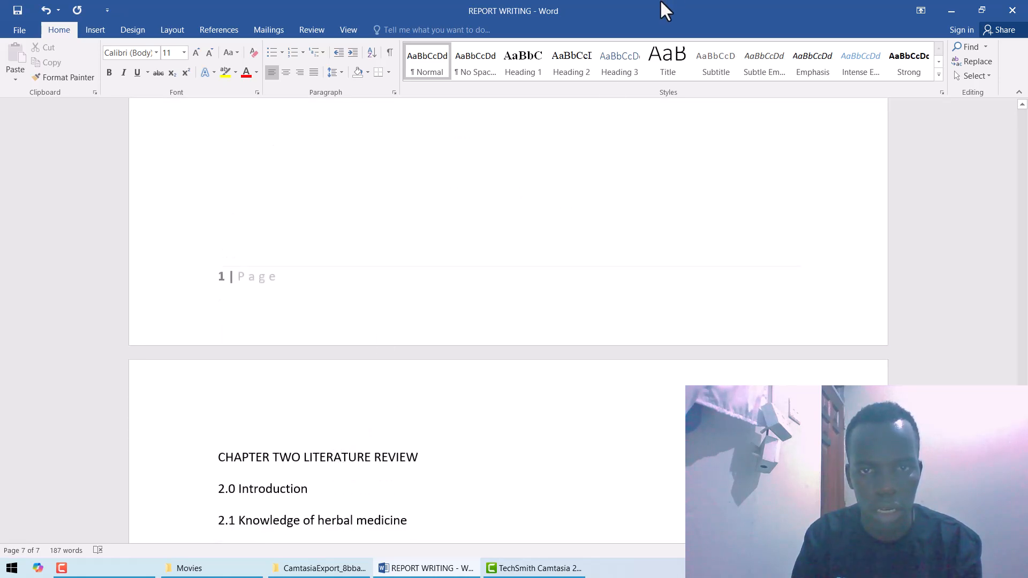
{"action": "left_click", "coordinate": [522, 68]}
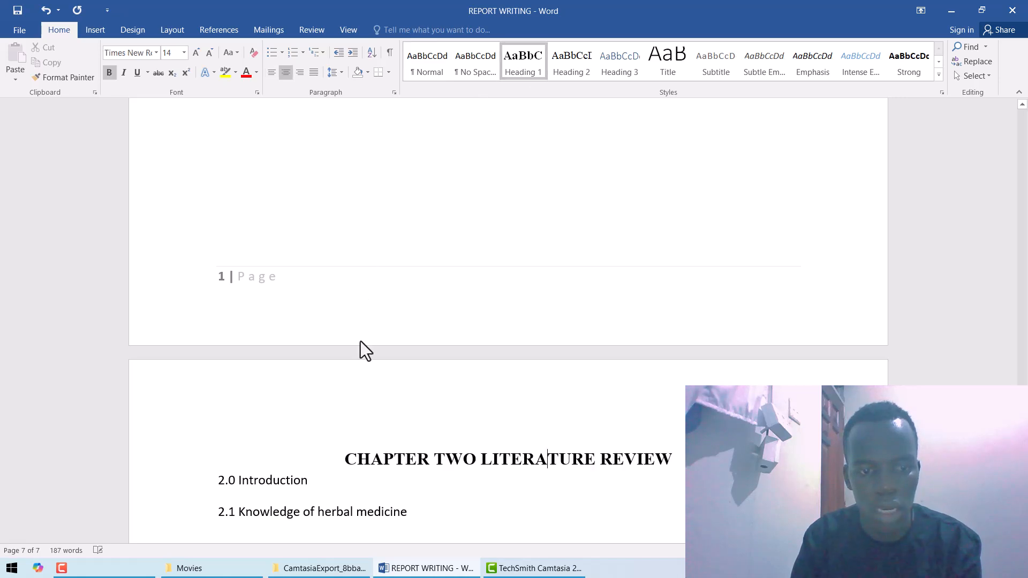
Step: Apply the Heading 2 style to the subheadings "2.0 Introduction" and "2.1 Knowledge of herbal medicine"
{"action": "left_click", "coordinate": [253, 482]}
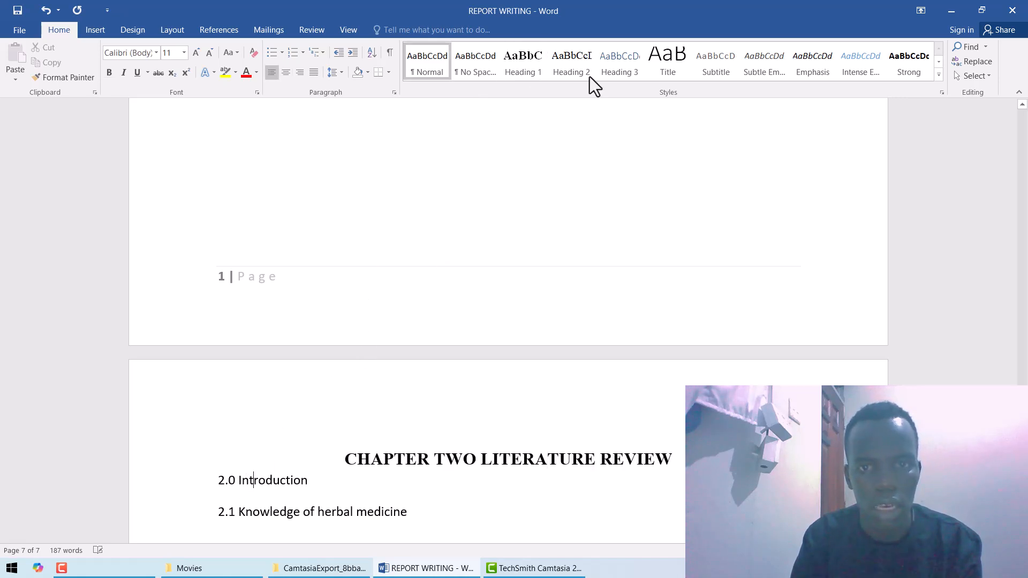
{"action": "left_click", "coordinate": [569, 63]}
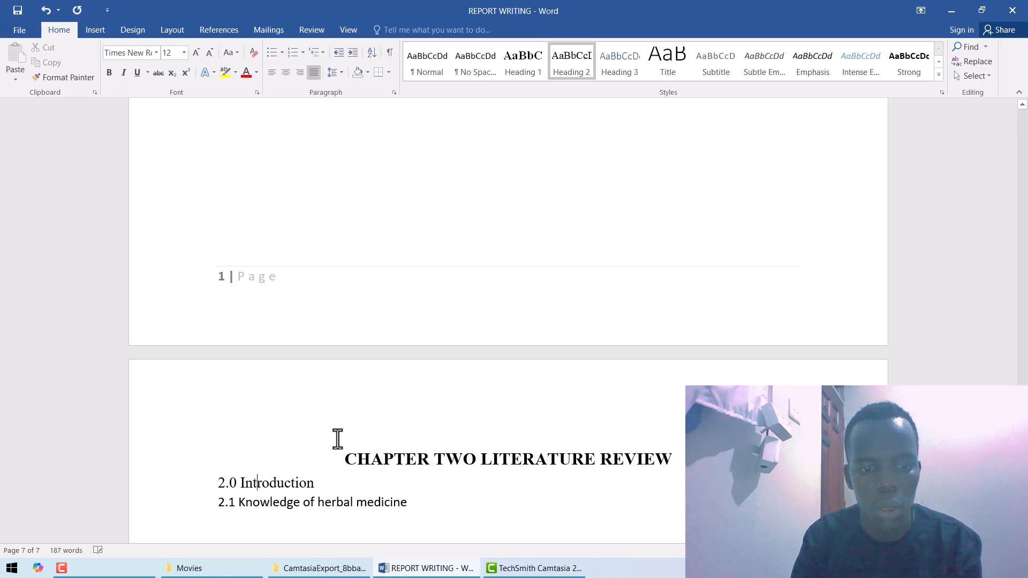
{"action": "left_click", "coordinate": [287, 504]}
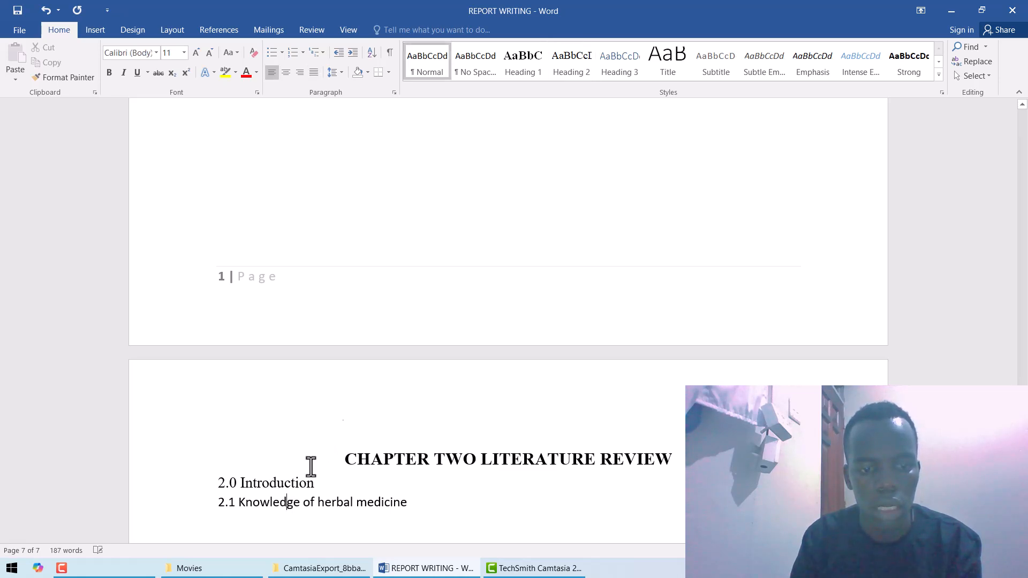
{"action": "left_click", "coordinate": [569, 65]}
{"action": "key", "text": "End"}
{"action": "key", "text": "Return"}
{"action": "key", "text": "Return"}
{"action": "key", "text": "Return"}
{"action": "key", "text": "Return"}
{"action": "key", "text": "Return"}
{"action": "key", "text": "Return"}
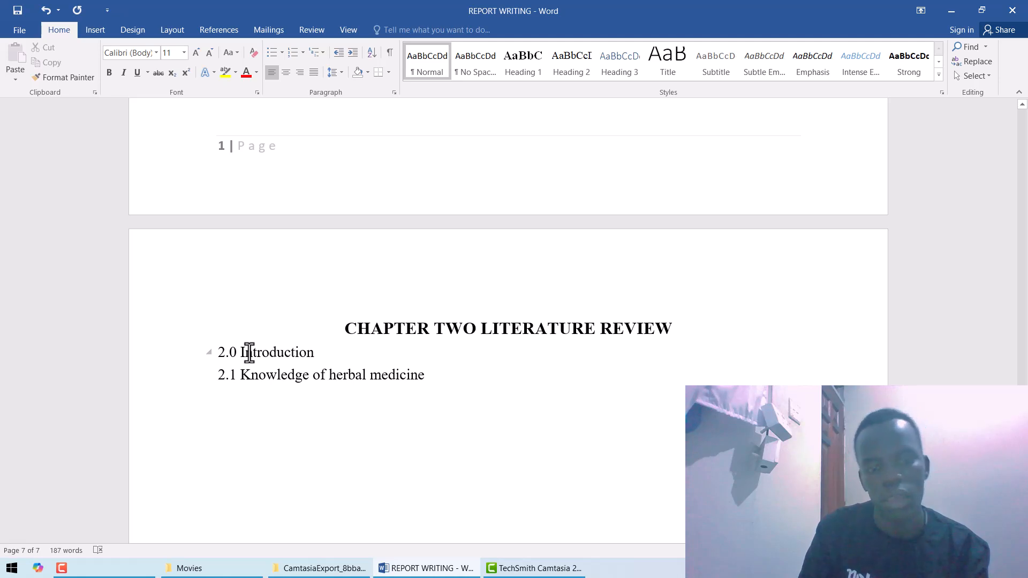
Step: Look through the report from the cover page to CHAPTER ONE to check its titles, subheadings and page numbers
{"action": "scroll", "coordinate": [250, 352], "scroll_direction": "down", "scroll_amount": 3}
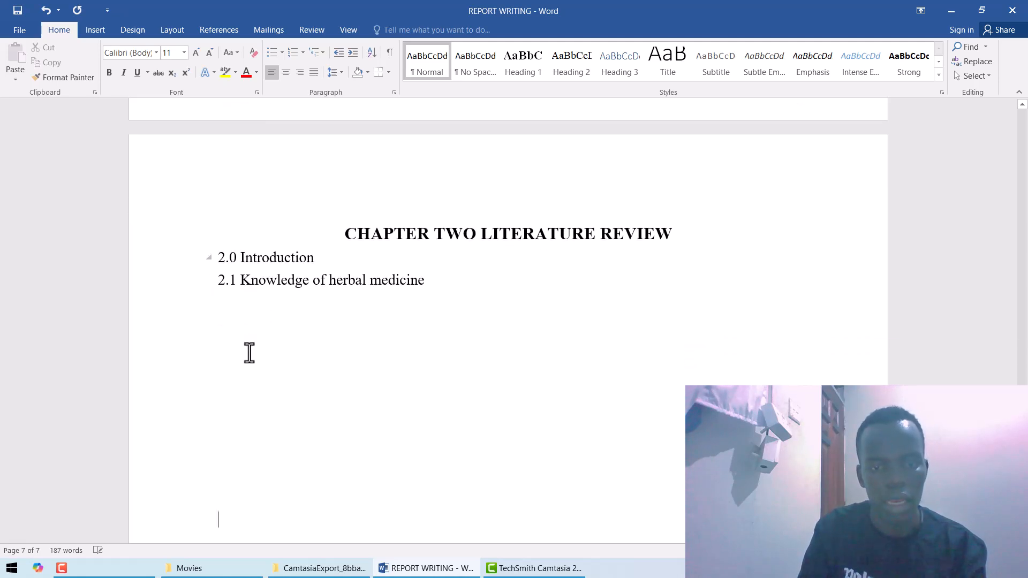
{"action": "scroll", "coordinate": [250, 352], "scroll_direction": "up", "scroll_amount": 15}
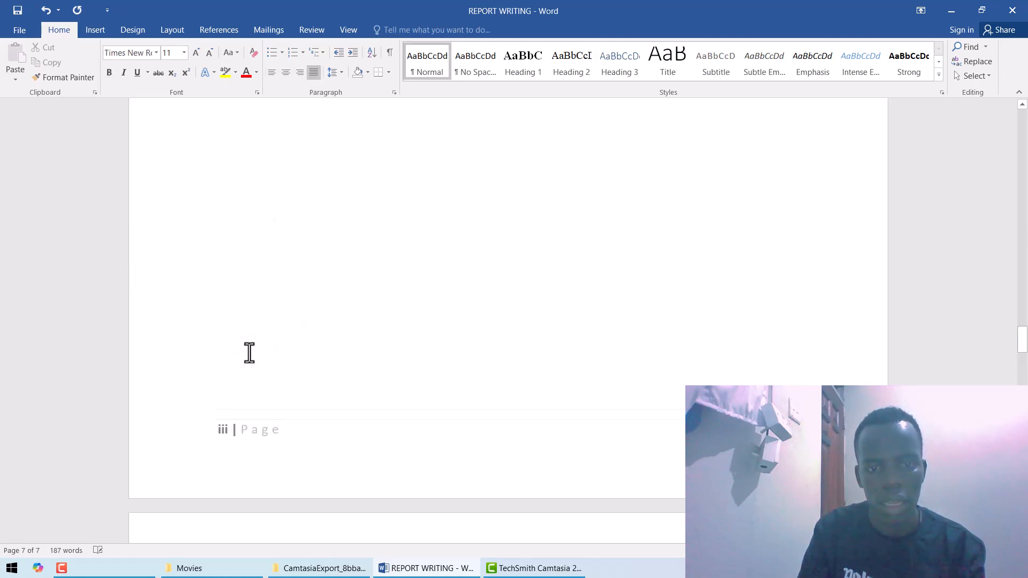
{"action": "scroll", "coordinate": [249, 353], "scroll_direction": "up", "scroll_amount": 15}
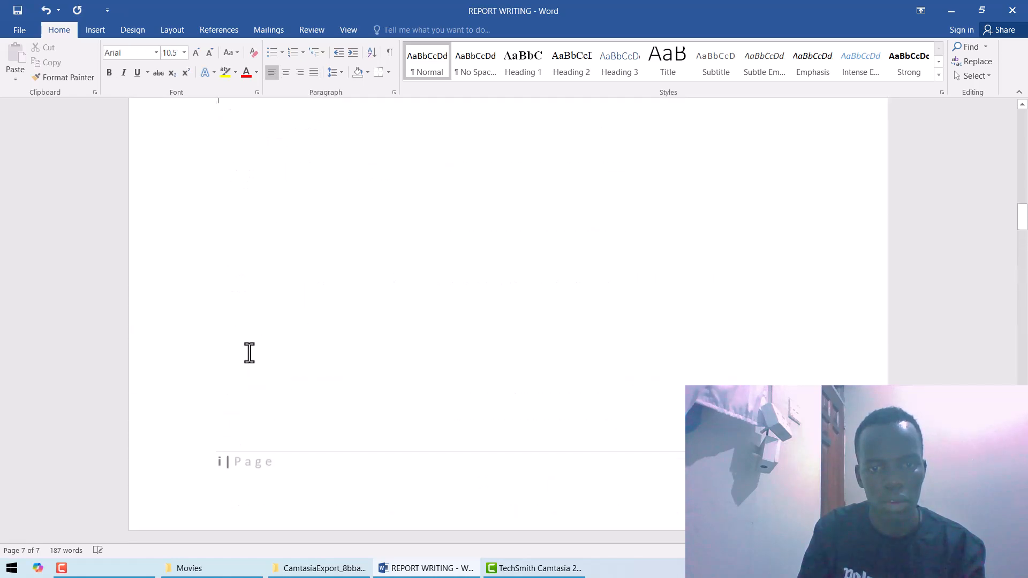
{"action": "scroll", "coordinate": [250, 352], "scroll_direction": "up", "scroll_amount": 8}
{"action": "left_click", "coordinate": [250, 352]}
{"action": "scroll", "coordinate": [249, 352], "scroll_direction": "down", "scroll_amount": 5}
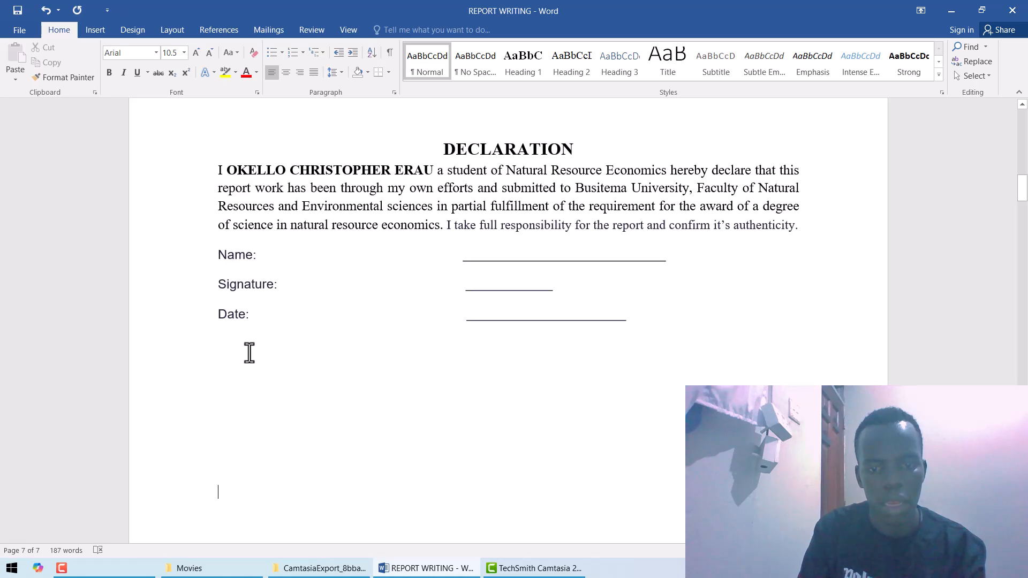
{"action": "scroll", "coordinate": [249, 352], "scroll_direction": "up", "scroll_amount": 5}
{"action": "key", "text": "ctrl+Home"}
{"action": "key", "text": "Down"}
{"action": "key", "text": "Down"}
{"action": "key", "text": "Down"}
{"action": "key", "text": "Down"}
{"action": "key", "text": "Down"}
{"action": "key", "text": "Down"}
{"action": "key", "text": "Down"}
{"action": "key", "text": "Down"}
{"action": "key", "text": "Down"}
{"action": "key", "text": "Down"}
{"action": "key", "text": "Down"}
{"action": "key", "text": "Down"}
{"action": "key", "text": "Down"}
{"action": "key", "text": "Down"}
{"action": "key", "text": "Down"}
{"action": "key", "text": "Down"}
{"action": "key", "text": "Down"}
{"action": "key", "text": "Down"}
{"action": "key", "text": "Down"}
{"action": "key", "text": "Down"}
{"action": "key", "text": "Down"}
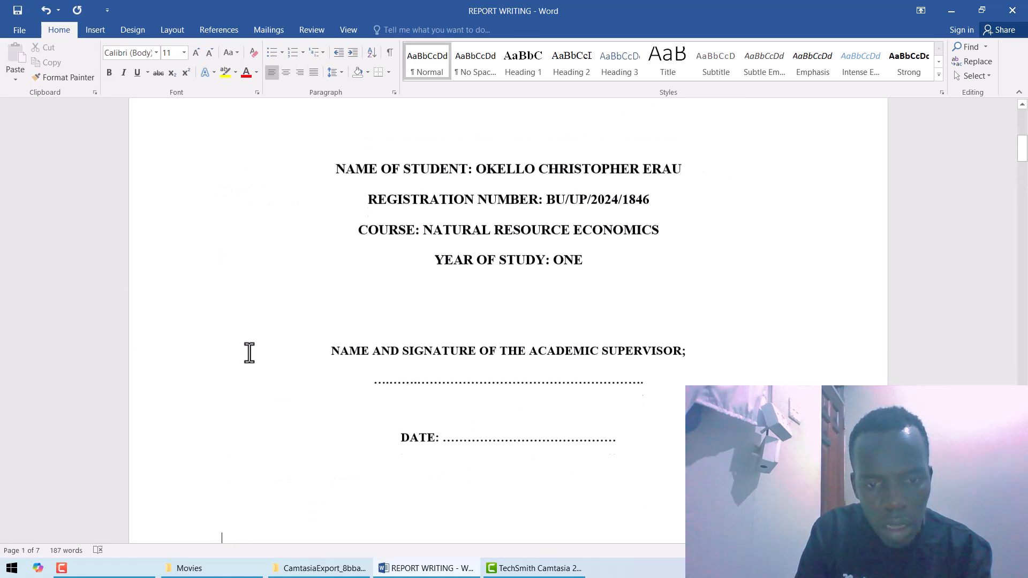
{"action": "key", "text": "Down"}
{"action": "key", "text": "Down"}
{"action": "key", "text": "Down"}
{"action": "key", "text": "Down"}
{"action": "key", "text": "Down"}
{"action": "key", "text": "Down"}
{"action": "key", "text": "Down"}
{"action": "key", "text": "Down"}
{"action": "key", "text": "Down"}
{"action": "key", "text": "Down"}
{"action": "key", "text": "Down"}
{"action": "key", "text": "Down"}
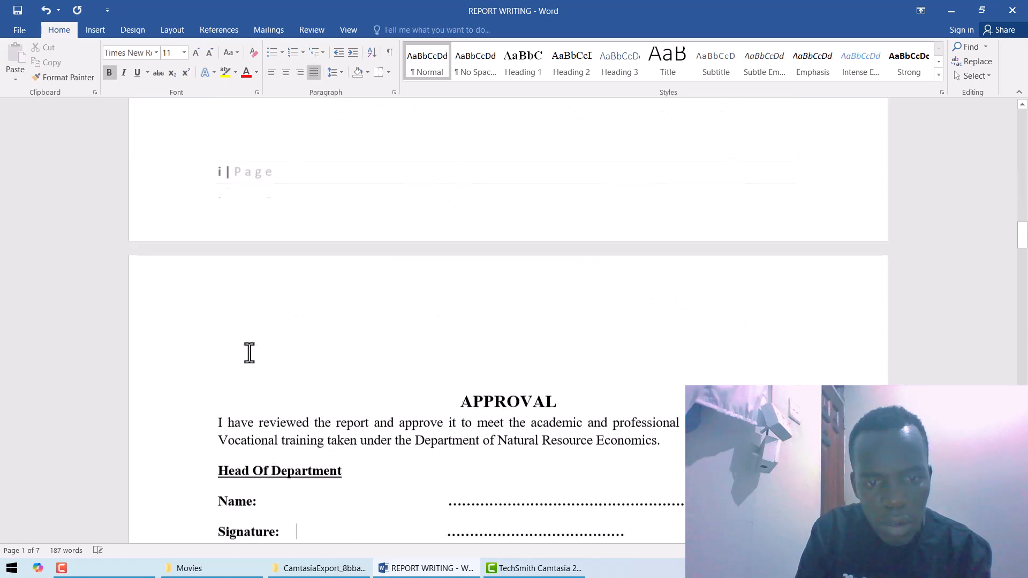
{"action": "key", "text": "Down"}
{"action": "key", "text": "Down"}
{"action": "key", "text": "Down"}
{"action": "key", "text": "Down"}
{"action": "key", "text": "Down"}
{"action": "key", "text": "Down"}
{"action": "key", "text": "Down"}
{"action": "key", "text": "Down"}
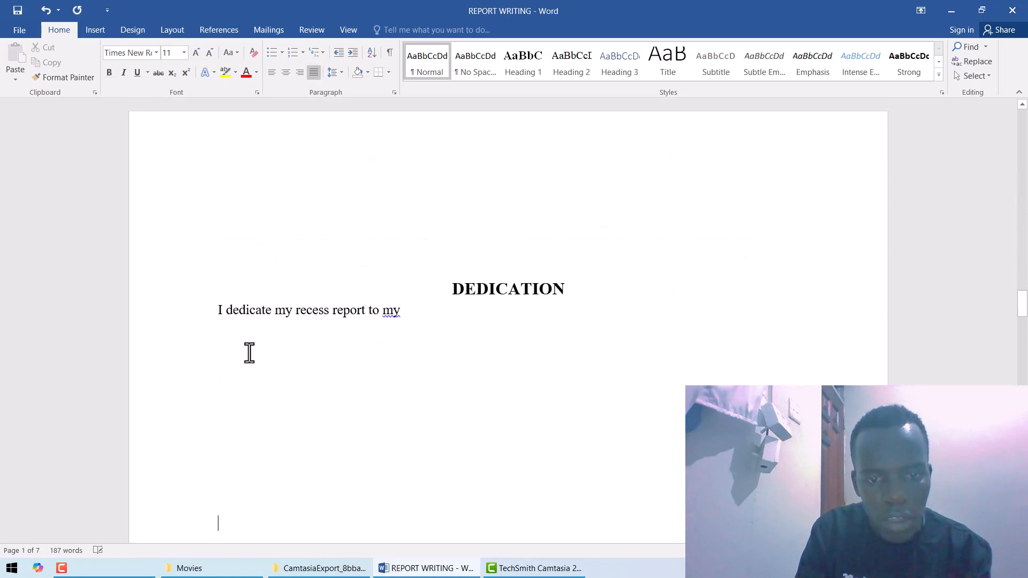
{"action": "key", "text": "Down"}
{"action": "key", "text": "Down"}
{"action": "key", "text": "Down"}
{"action": "key", "text": "Down"}
{"action": "key", "text": "Down"}
{"action": "key", "text": "Down"}
{"action": "key", "text": "Down"}
{"action": "key", "text": "Down"}
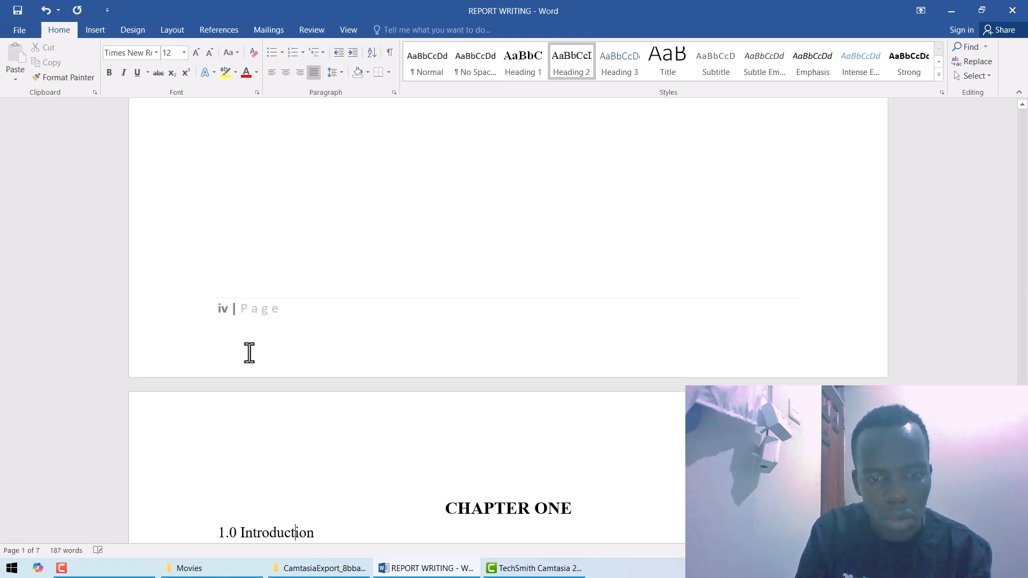
Step: Insert the Automatic Table 2 table of contents on the blank page between the DEDICATION page and CHAPTER ONE
{"action": "key", "text": "Up"}
{"action": "key", "text": "Up"}
{"action": "key", "text": "Up"}
{"action": "key", "text": "Up"}
{"action": "key", "text": "Up"}
{"action": "key", "text": "Up"}
{"action": "key", "text": "Up"}
{"action": "key", "text": "Up"}
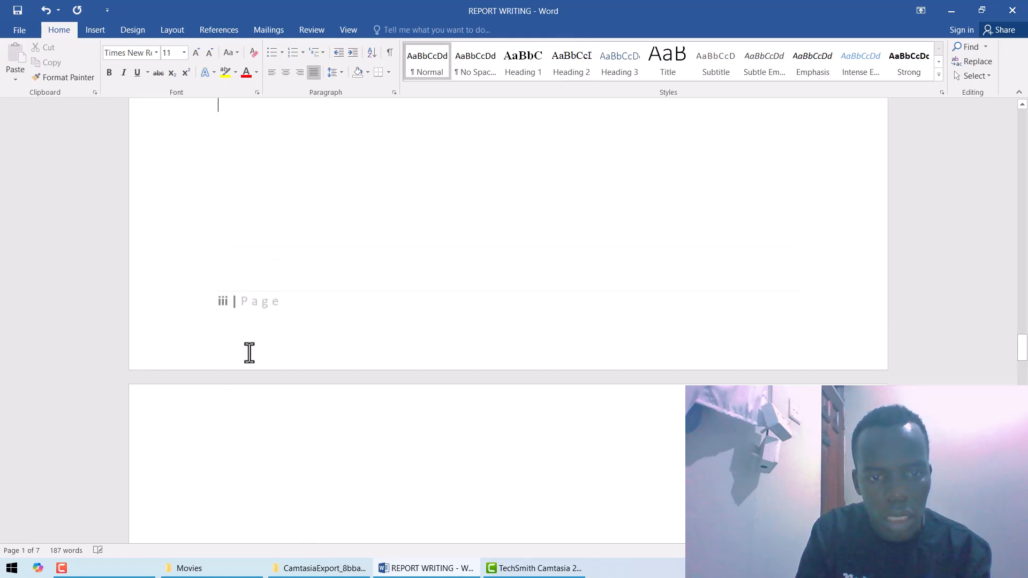
{"action": "left_click", "coordinate": [244, 488]}
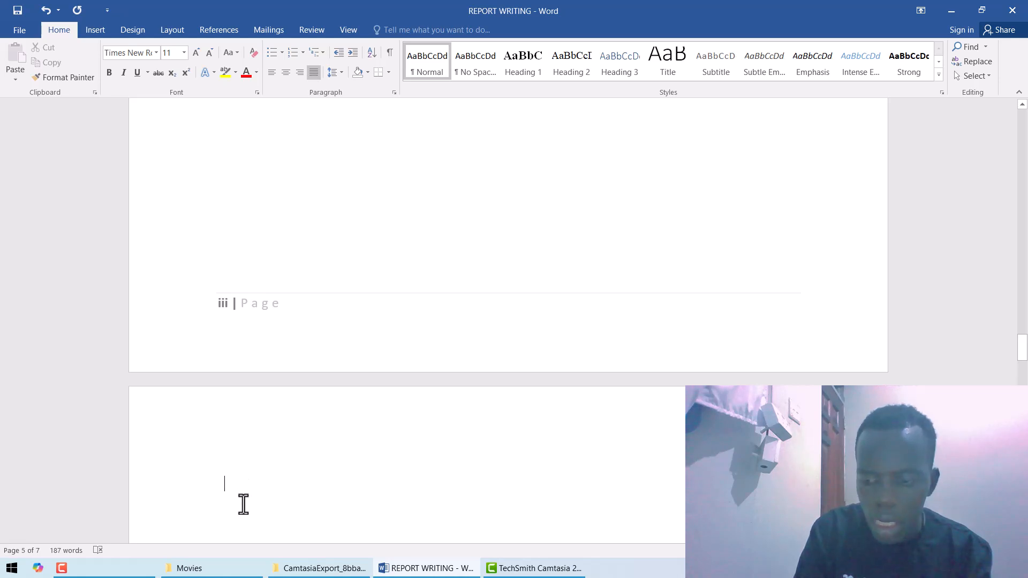
{"action": "key", "text": "Down"}
{"action": "key", "text": "Up"}
{"action": "key", "text": "Up"}
{"action": "key", "text": "Up"}
{"action": "key", "text": "Up"}
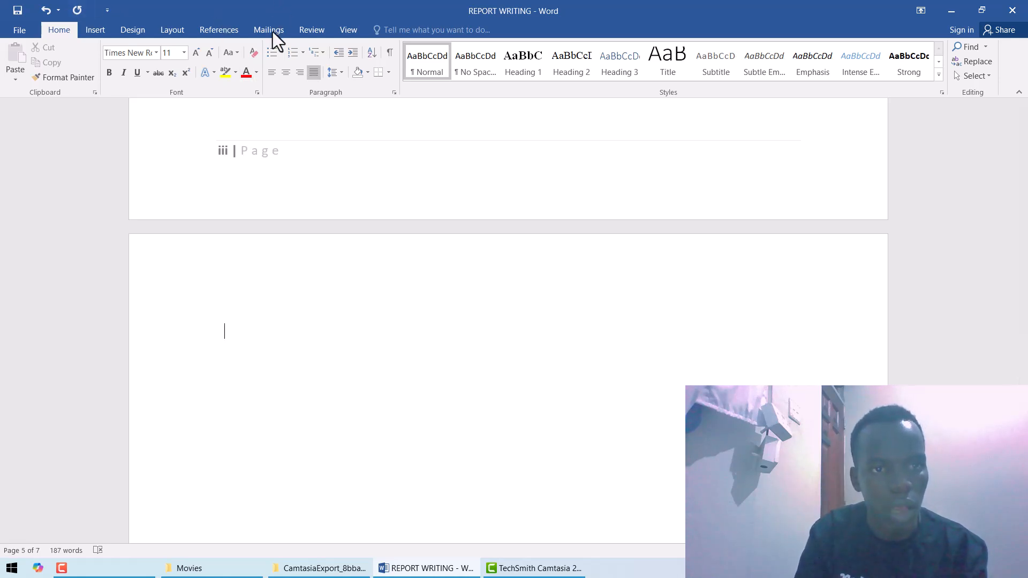
{"action": "left_click", "coordinate": [223, 28]}
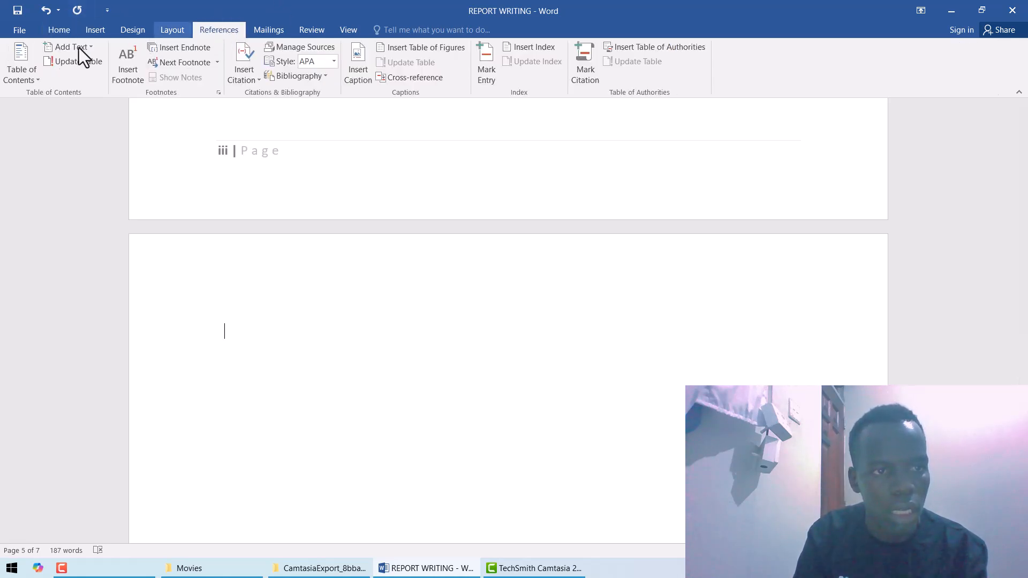
{"action": "left_click", "coordinate": [29, 77]}
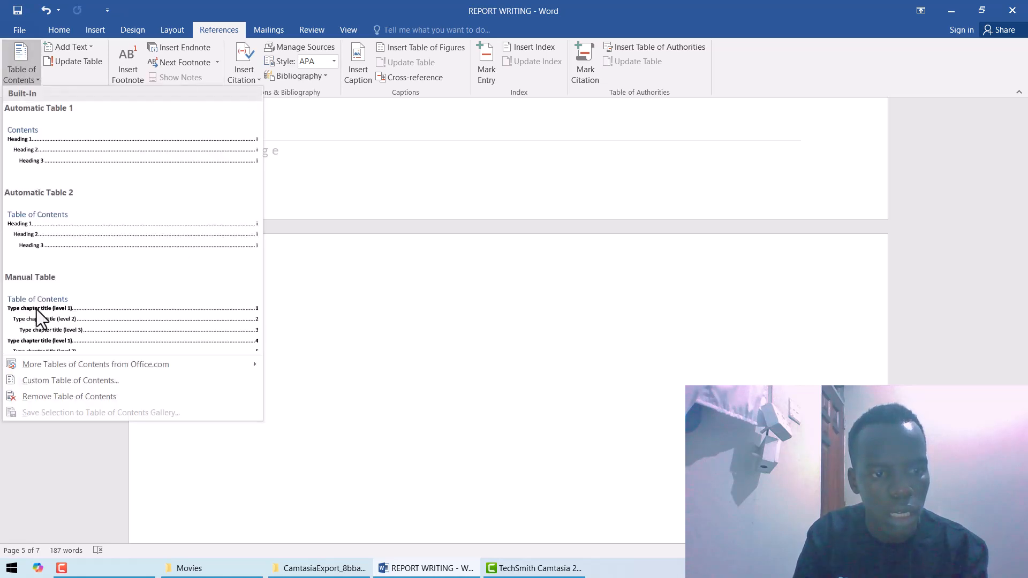
{"action": "left_click", "coordinate": [81, 233]}
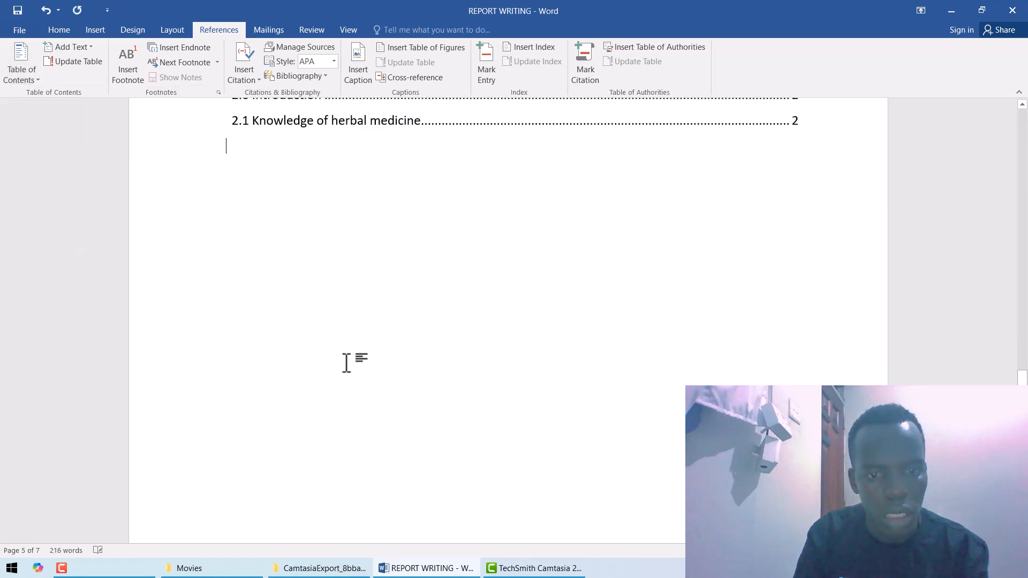
{"action": "scroll", "coordinate": [346, 363], "scroll_direction": "up", "scroll_amount": 5}
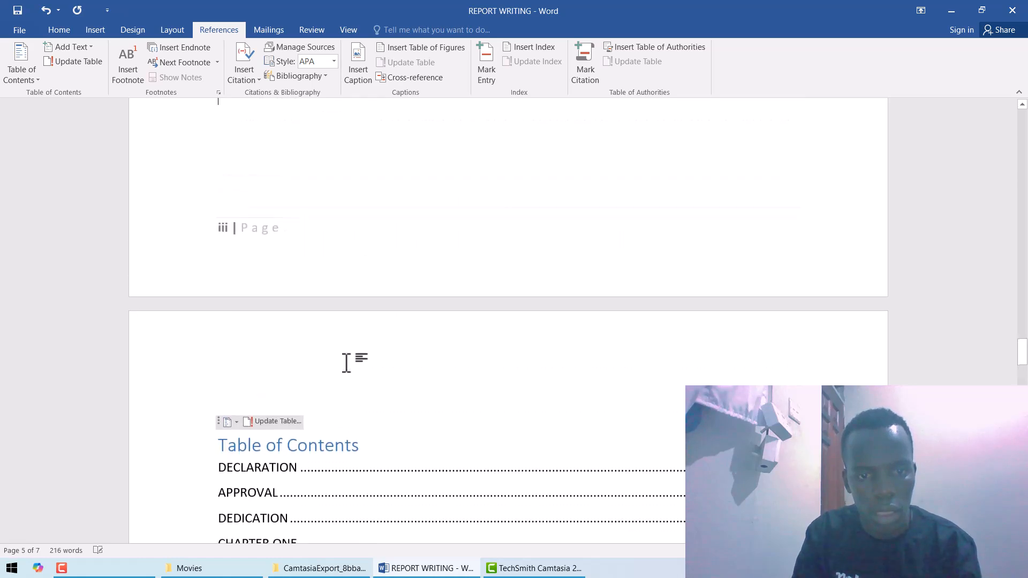
Step: Change the "Table of Contents" title above the contents entries to uppercase
{"action": "scroll", "coordinate": [346, 363], "scroll_direction": "down", "scroll_amount": 2}
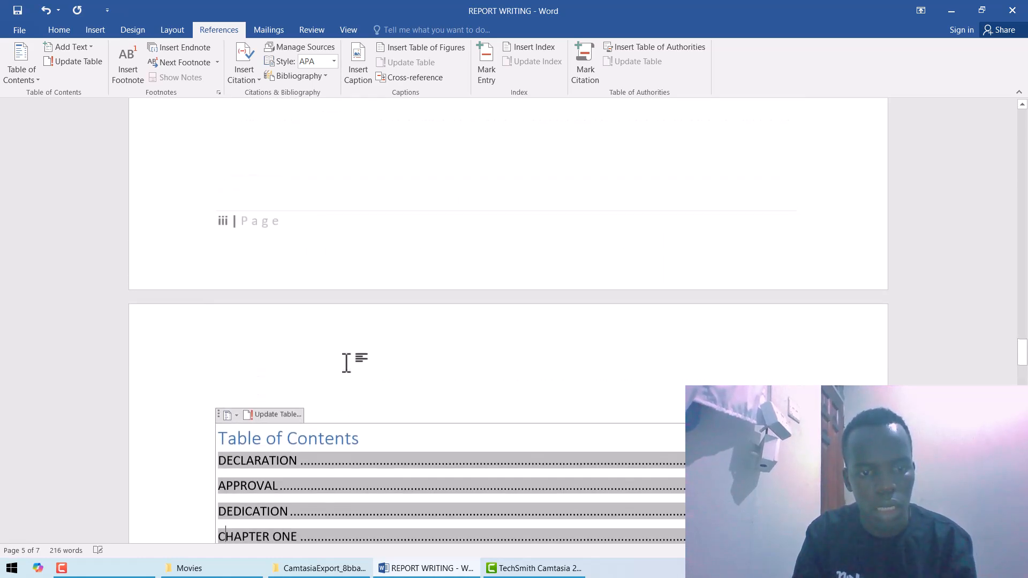
{"action": "left_click_drag", "start_coordinate": [356, 402], "coordinate": [229, 400]}
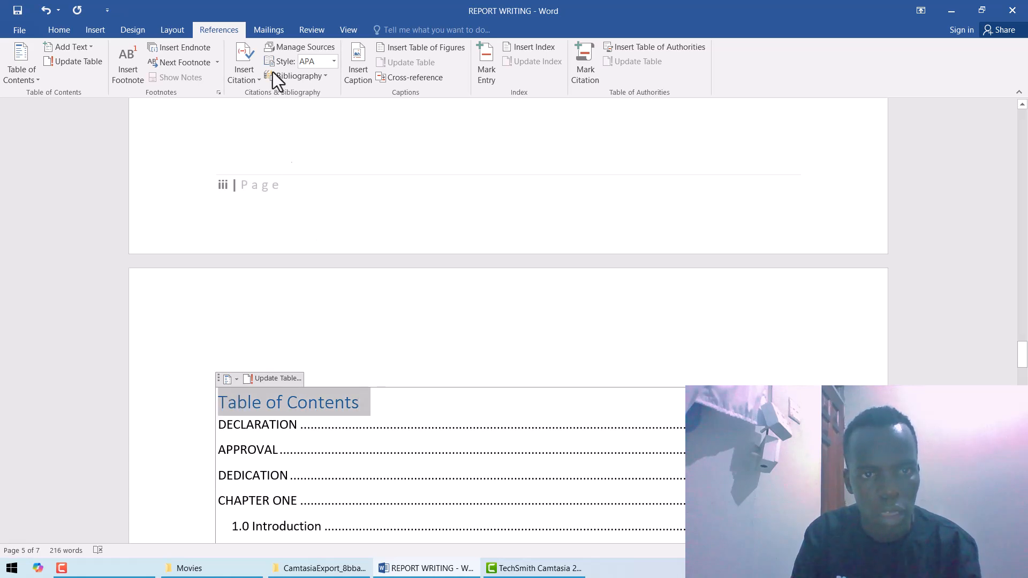
{"action": "left_click", "coordinate": [58, 29]}
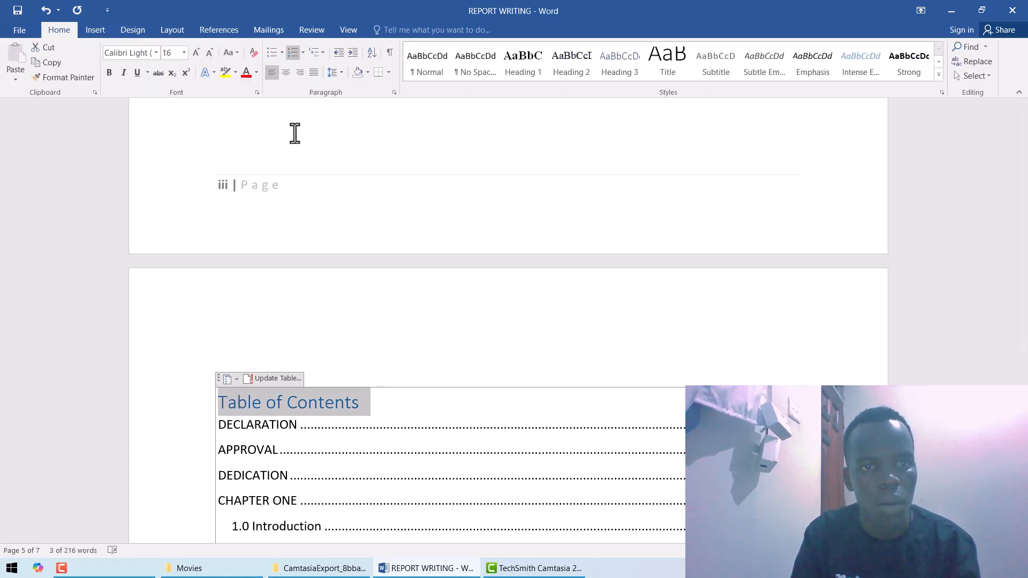
{"action": "left_click", "coordinate": [236, 51]}
{"action": "left_click", "coordinate": [256, 100]}
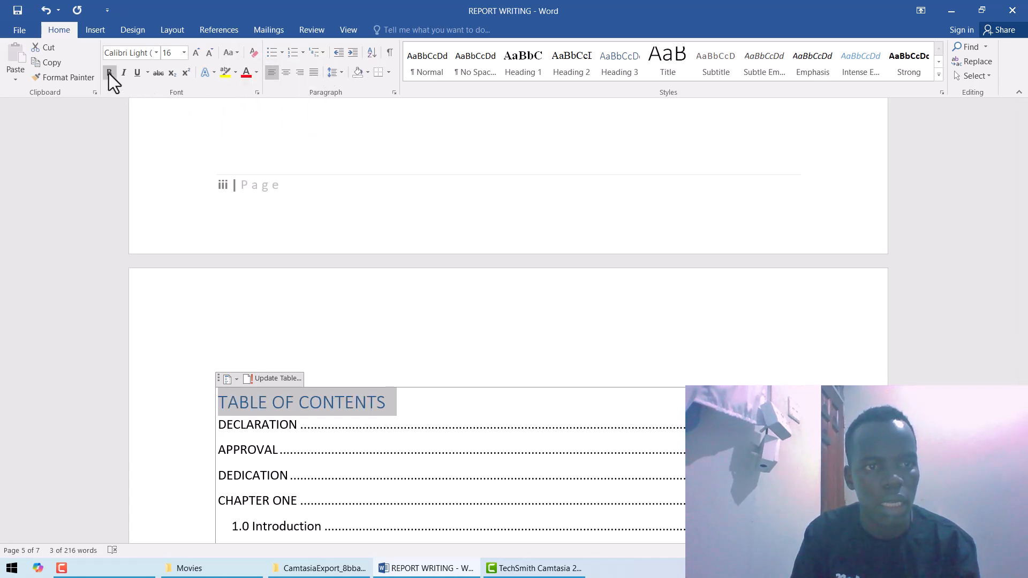
Step: Format the TABLE OF CONTENTS title in bold Times New Roman, size 14
{"action": "left_click", "coordinate": [157, 52]}
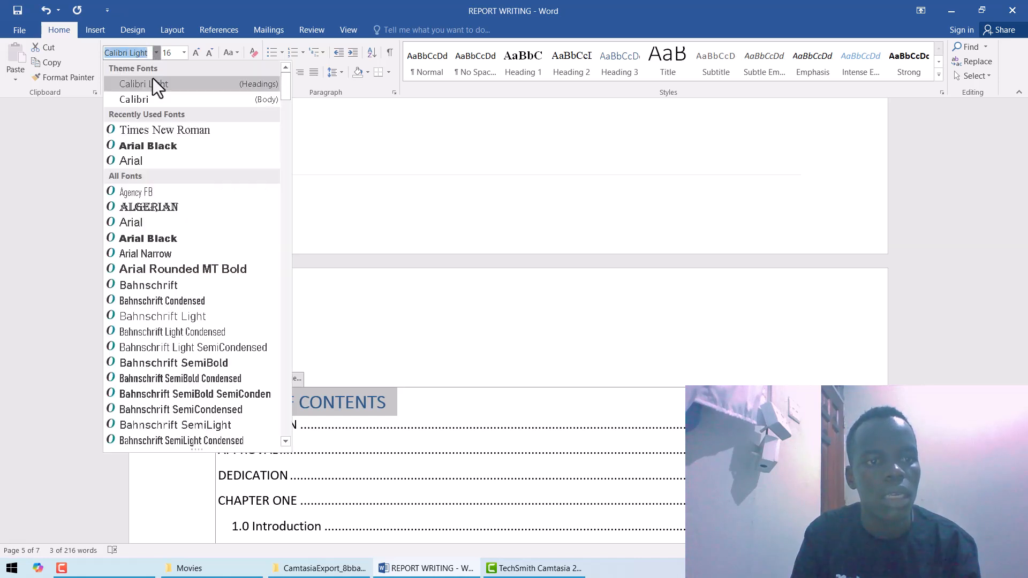
{"action": "left_click", "coordinate": [142, 130]}
{"action": "left_click", "coordinate": [184, 53]}
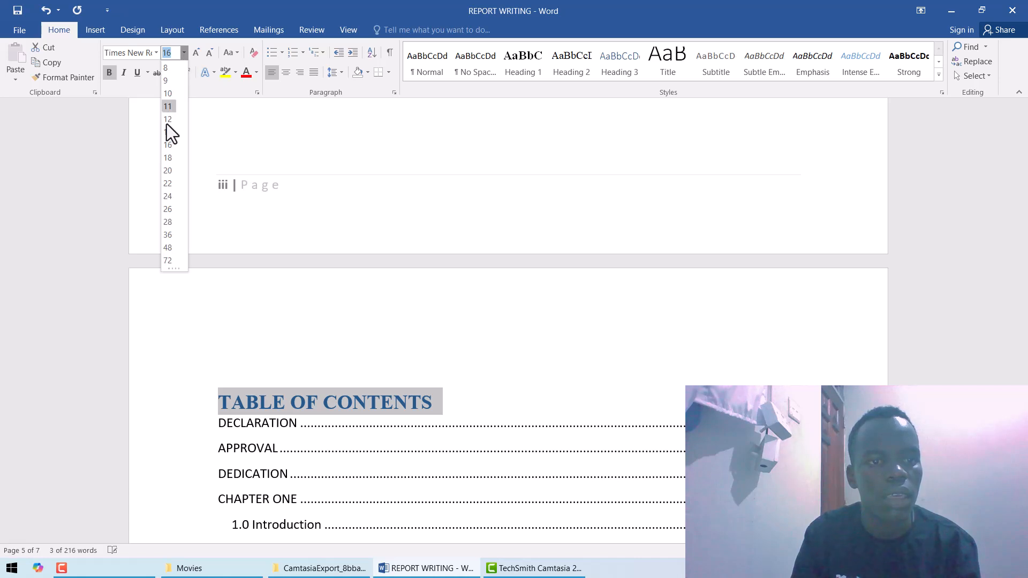
{"action": "left_click", "coordinate": [168, 131]}
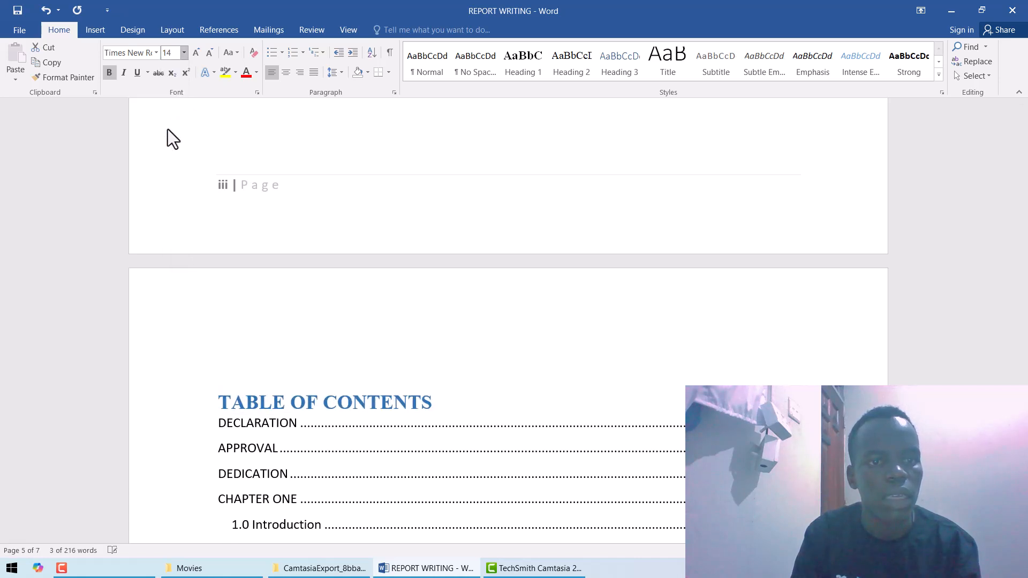
Step: Color the TABLE OF CONTENTS title black and center it on the page
{"action": "left_click", "coordinate": [257, 73]}
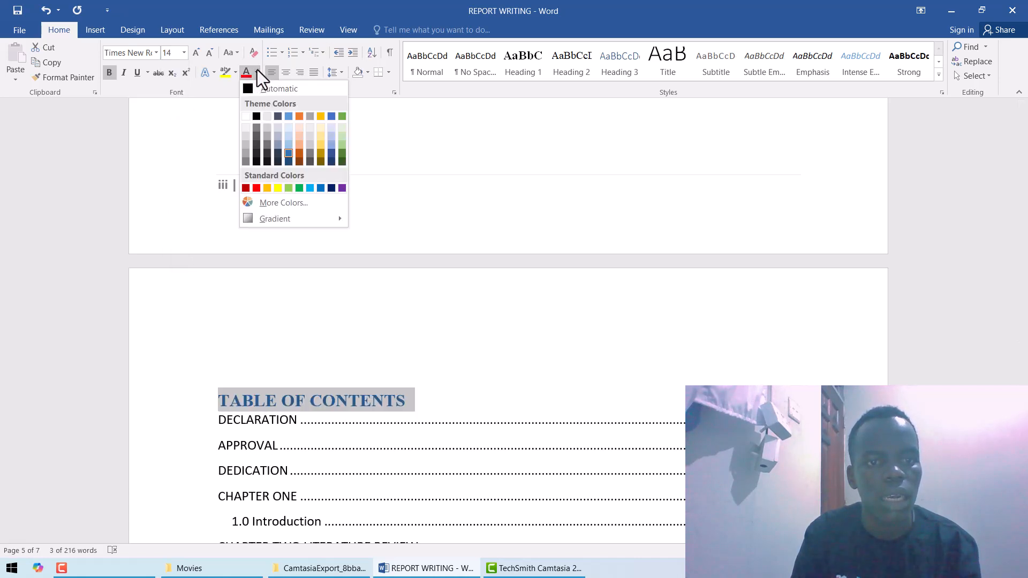
{"action": "left_click", "coordinate": [256, 114]}
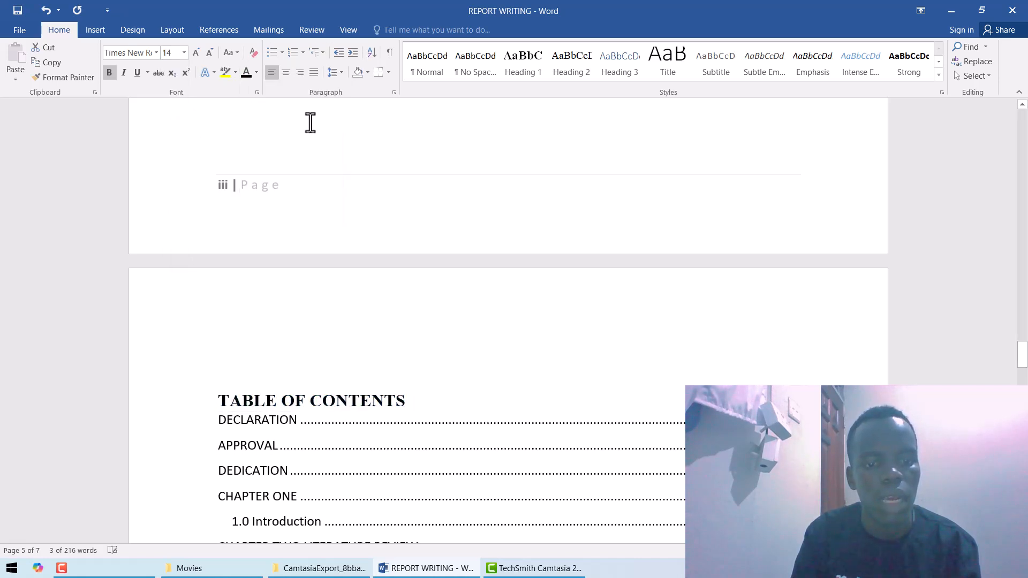
{"action": "left_click", "coordinate": [283, 77]}
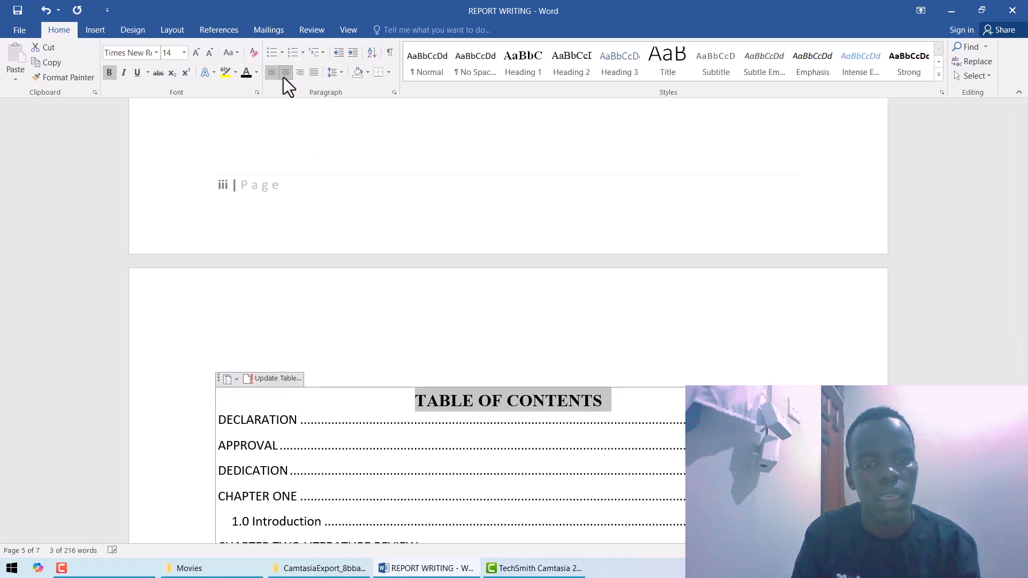
{"action": "left_click", "coordinate": [509, 407]}
{"action": "left_click", "coordinate": [519, 461]}
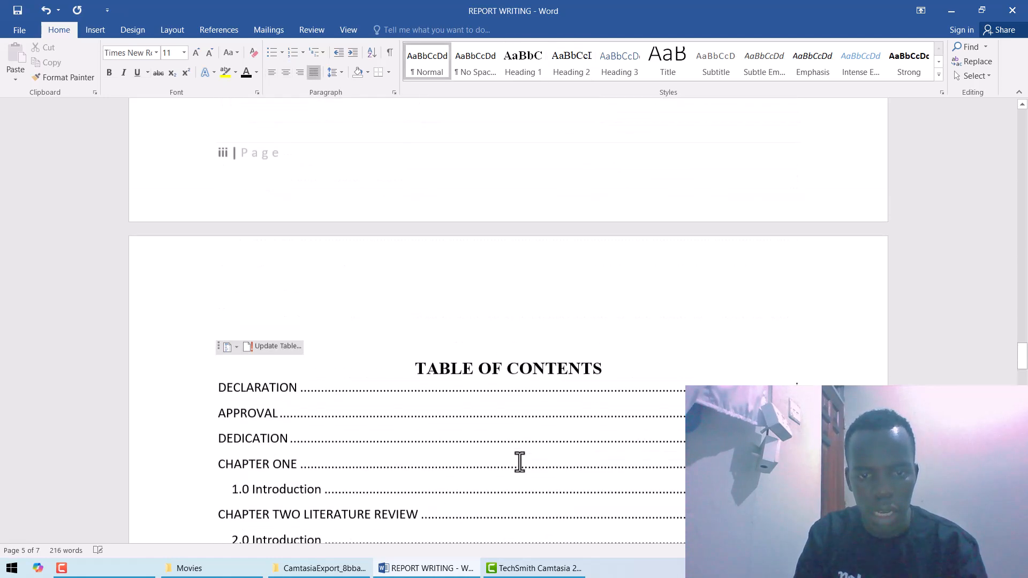
Step: Look through the pages from DEDICATION to the table of contents and examine its listed entries
{"action": "scroll", "coordinate": [519, 461], "scroll_direction": "up", "scroll_amount": 2}
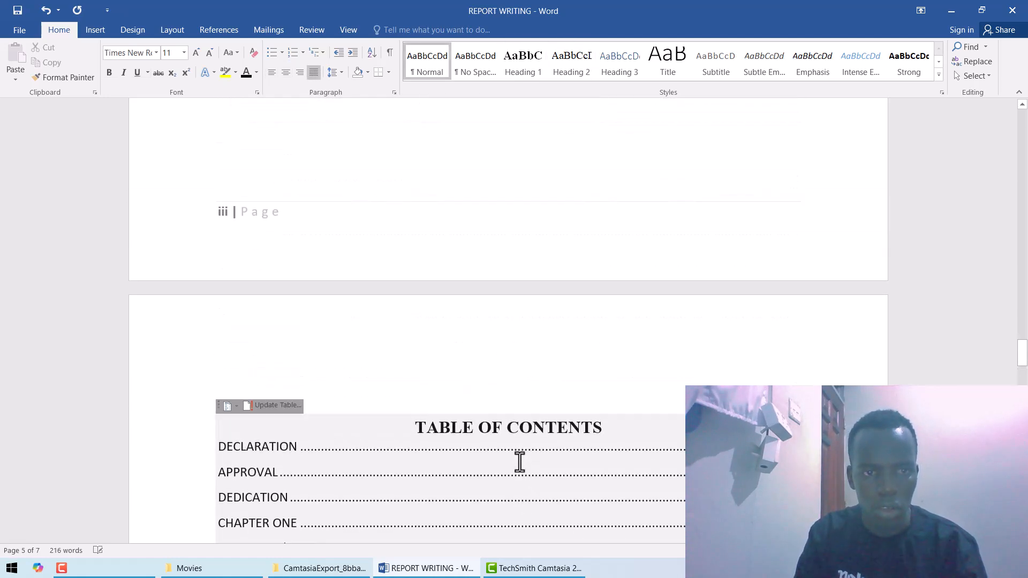
{"action": "scroll", "coordinate": [519, 462], "scroll_direction": "up", "scroll_amount": 5}
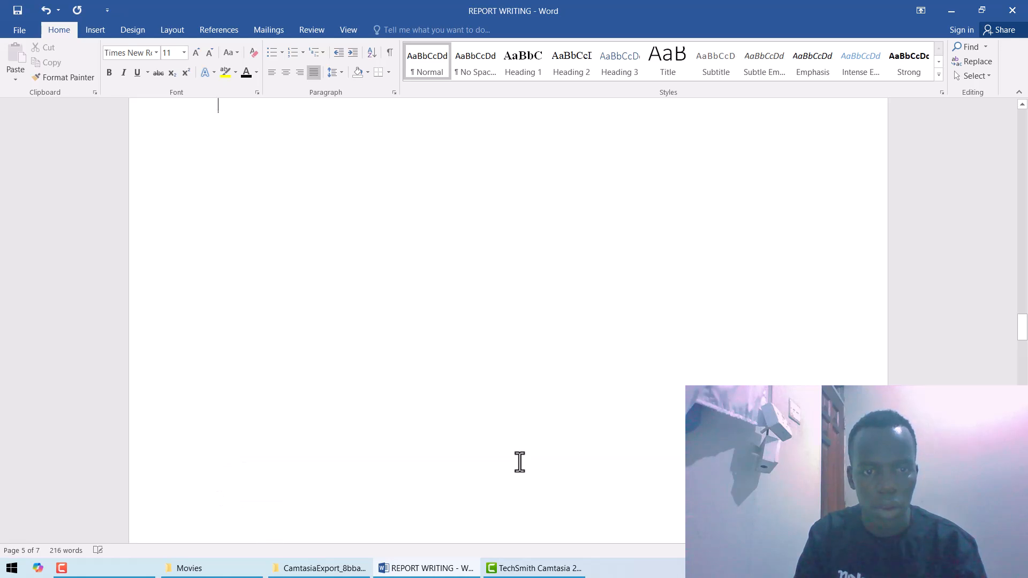
{"action": "scroll", "coordinate": [519, 461], "scroll_direction": "up", "scroll_amount": 7}
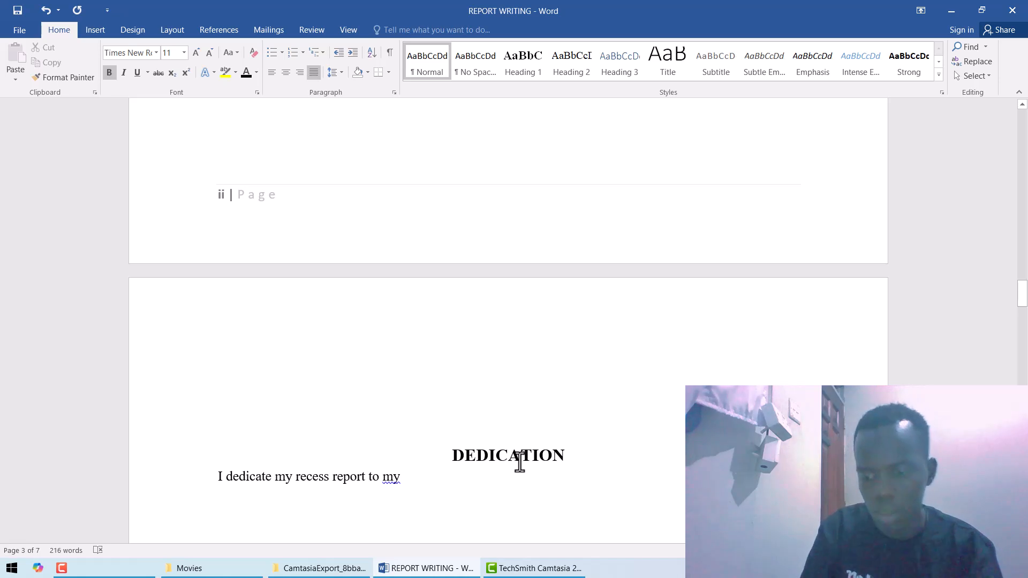
{"action": "scroll", "coordinate": [519, 462], "scroll_direction": "down", "scroll_amount": 6}
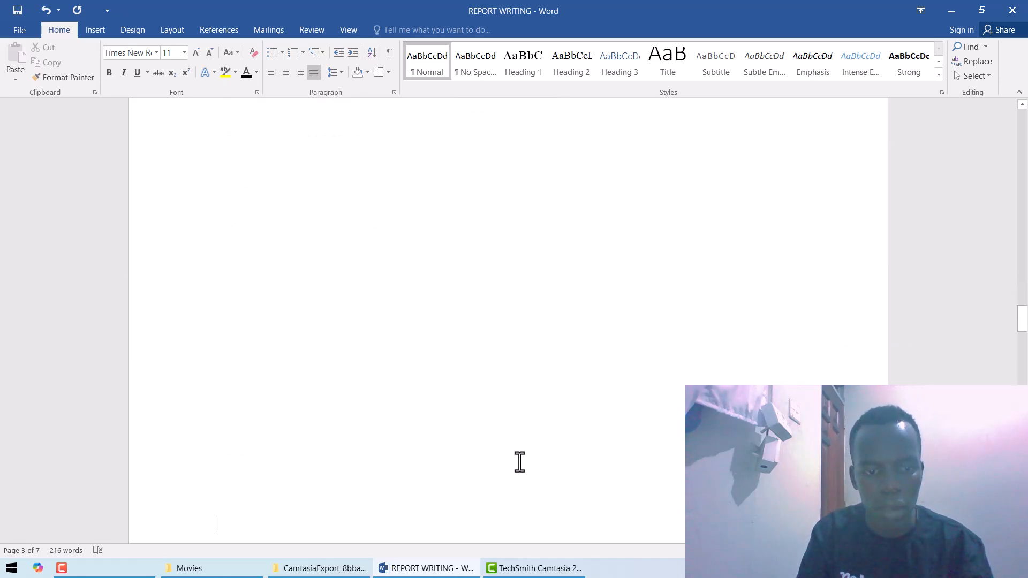
{"action": "key", "text": "Down"}
{"action": "key", "text": "Down"}
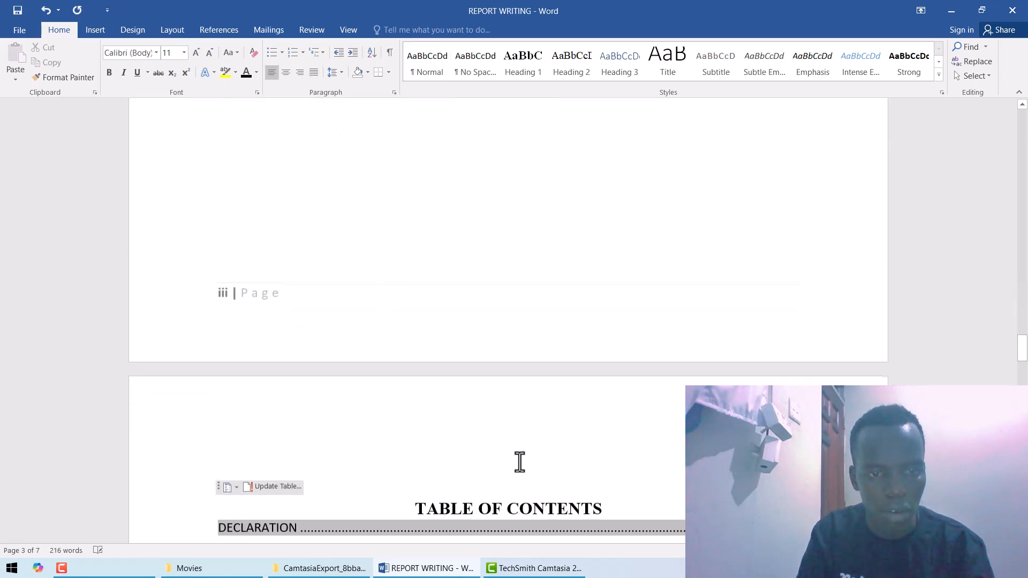
{"action": "key", "text": "Down"}
{"action": "key", "text": "Down"}
{"action": "key", "text": "Down"}
{"action": "key", "text": "Down"}
{"action": "key", "text": "Down"}
{"action": "key", "text": "Down"}
{"action": "key", "text": "Down"}
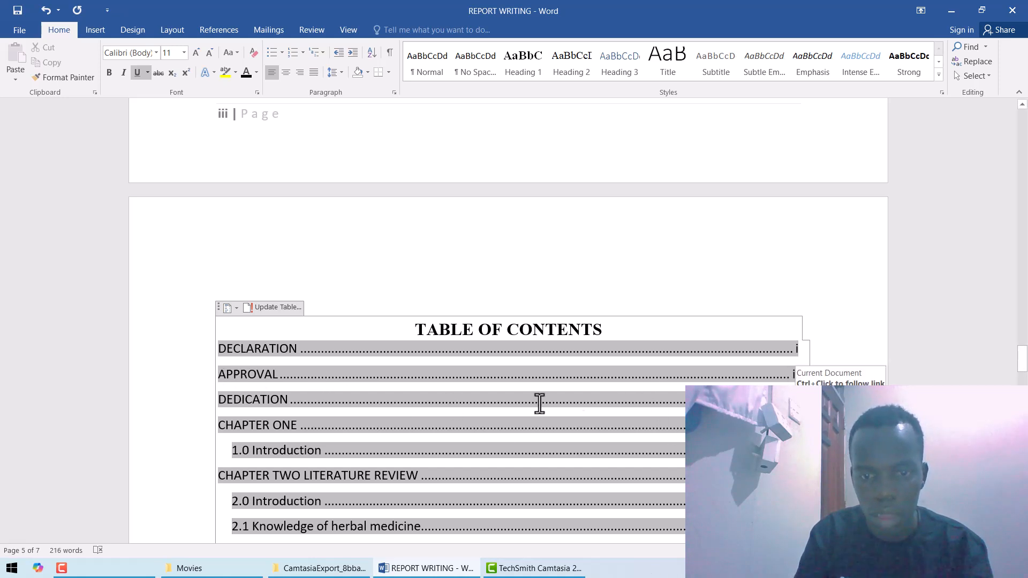
Step: Go to CHAPTER ONE and add the line "1.2 education is not for the weak it takes courage" below "1.0 Introduction"
{"action": "left_click", "coordinate": [321, 401], "text": "ctrl"}
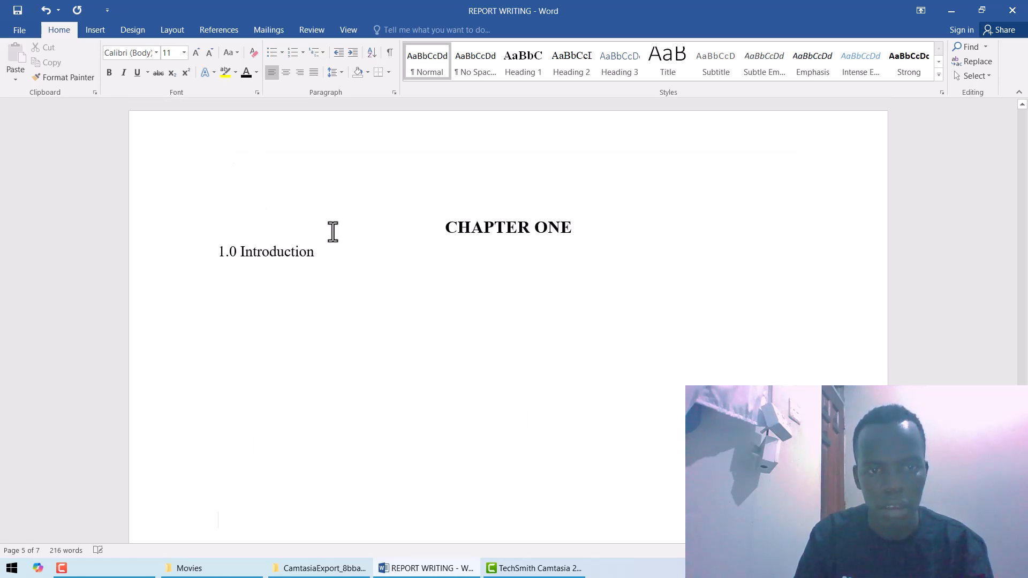
{"action": "left_click", "coordinate": [319, 252]}
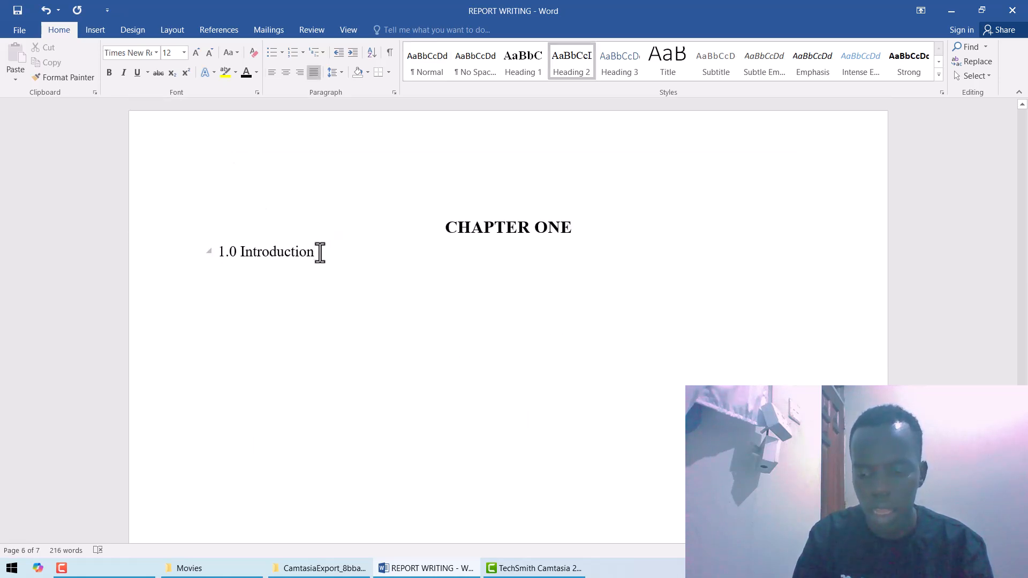
{"action": "key", "text": "Return"}
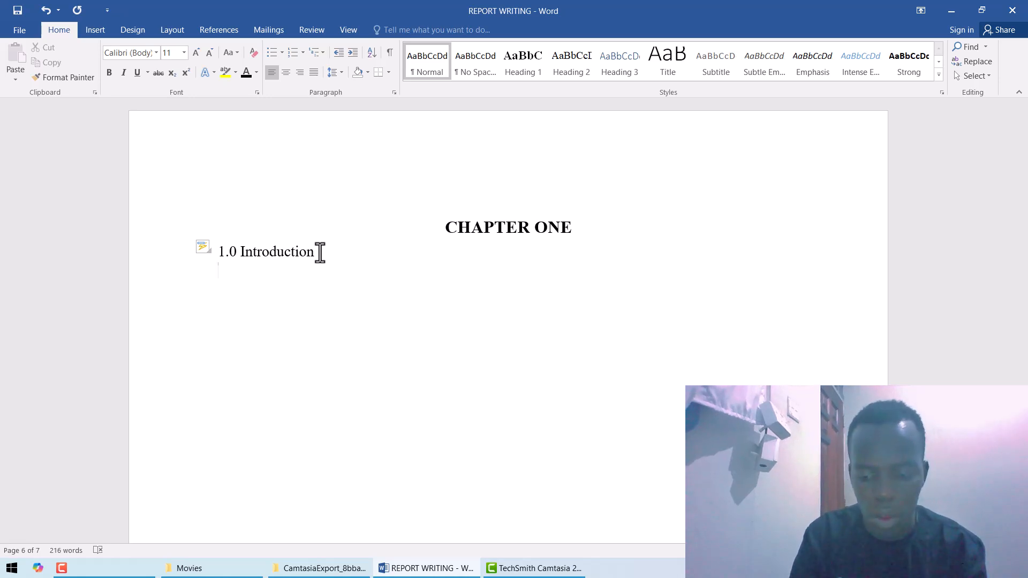
{"action": "type", "text": "1.2 "}
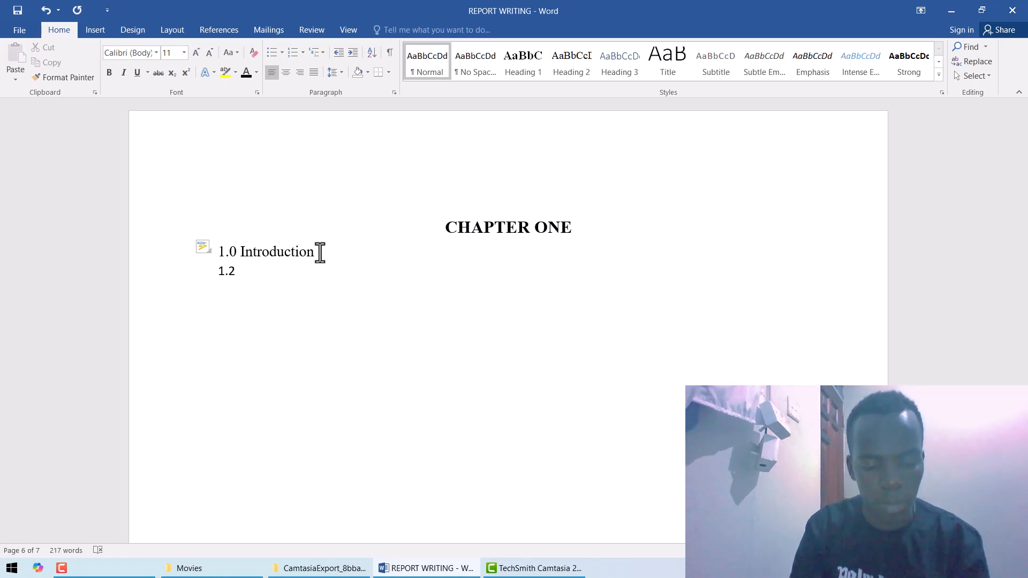
{"action": "type", "text": "education is not for the wee"}
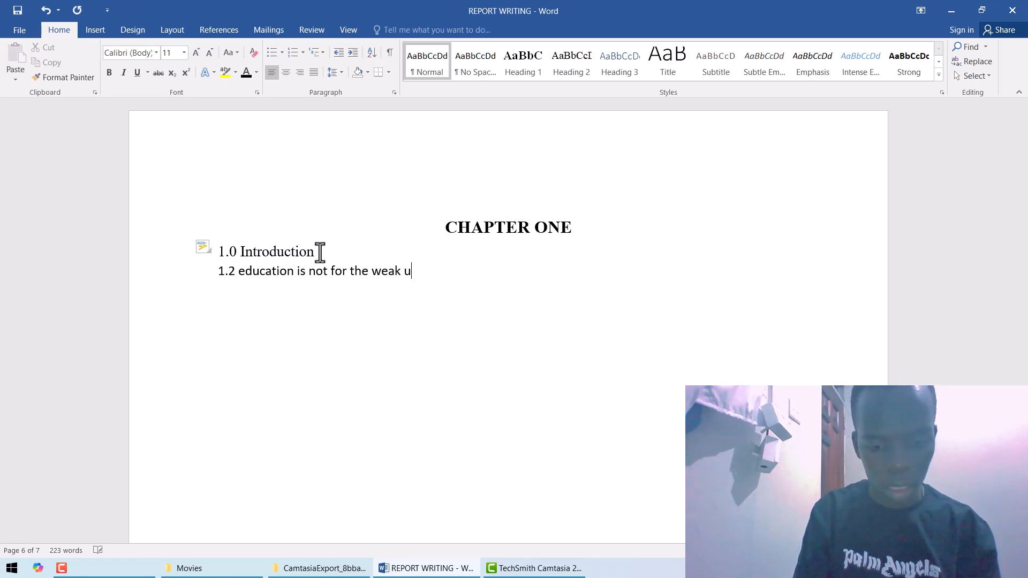
{"action": "key", "text": "BackSpace"}
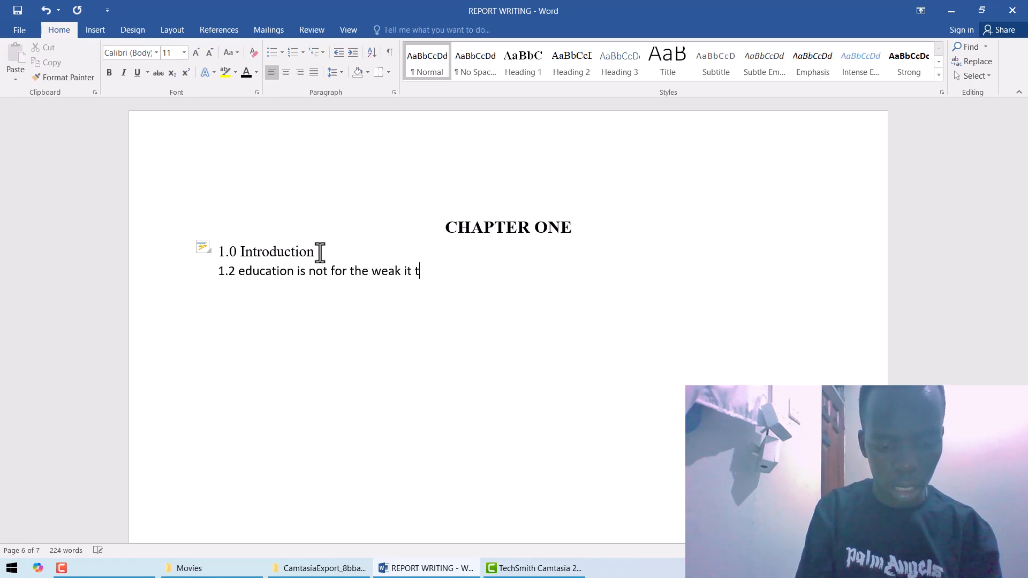
{"action": "type", "text": "it takes courage"}
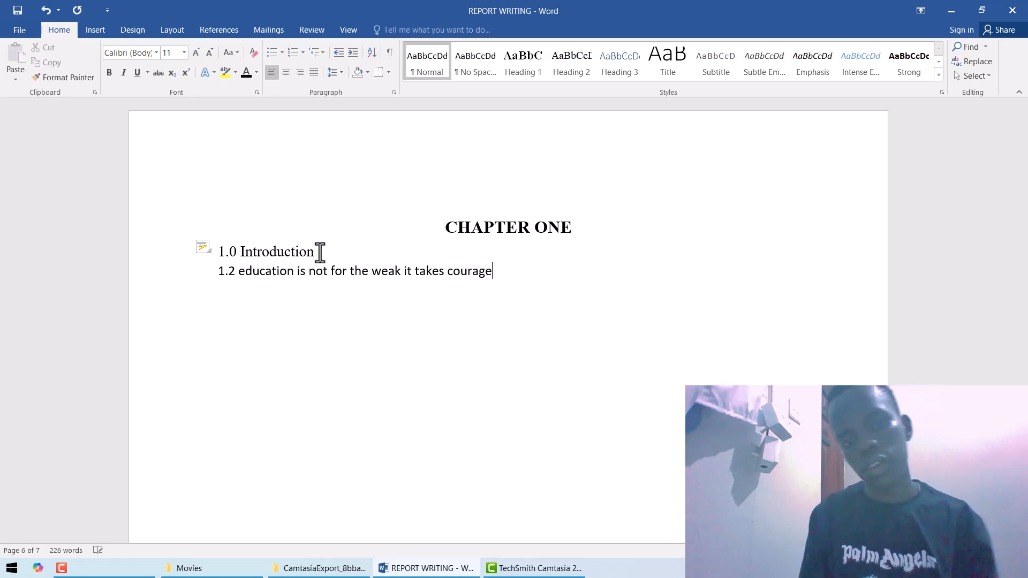
{"action": "left_click", "coordinate": [243, 272]}
{"action": "key", "text": "Return"}
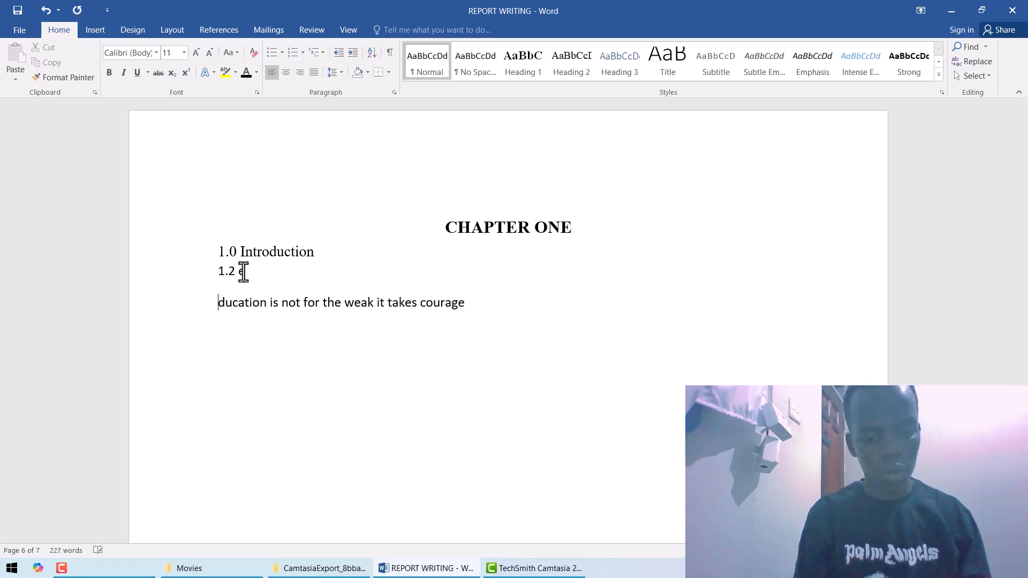
{"action": "type", "text": "E"}
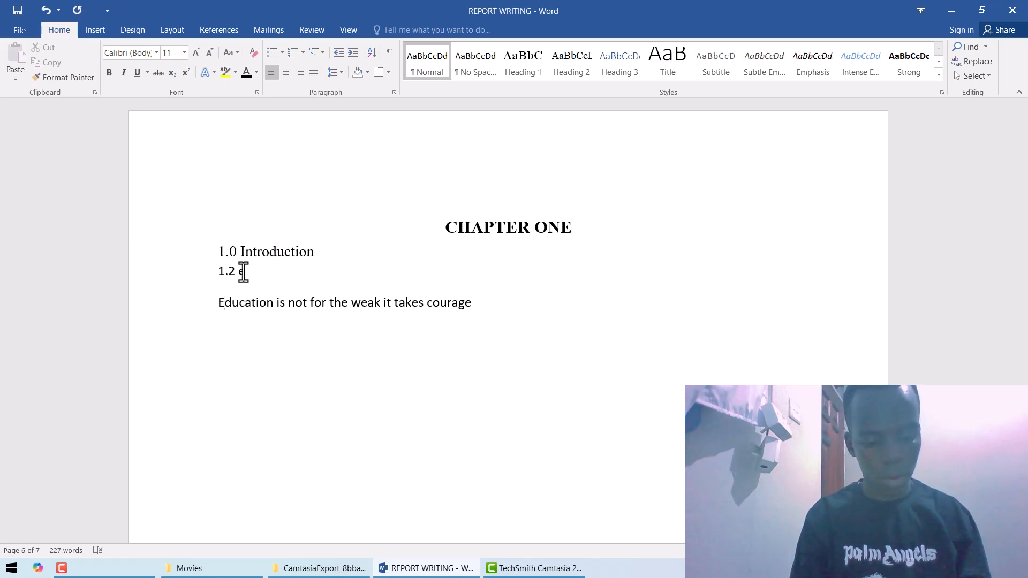
{"action": "key", "text": "ctrl+z"}
{"action": "key", "text": "ctrl+z"}
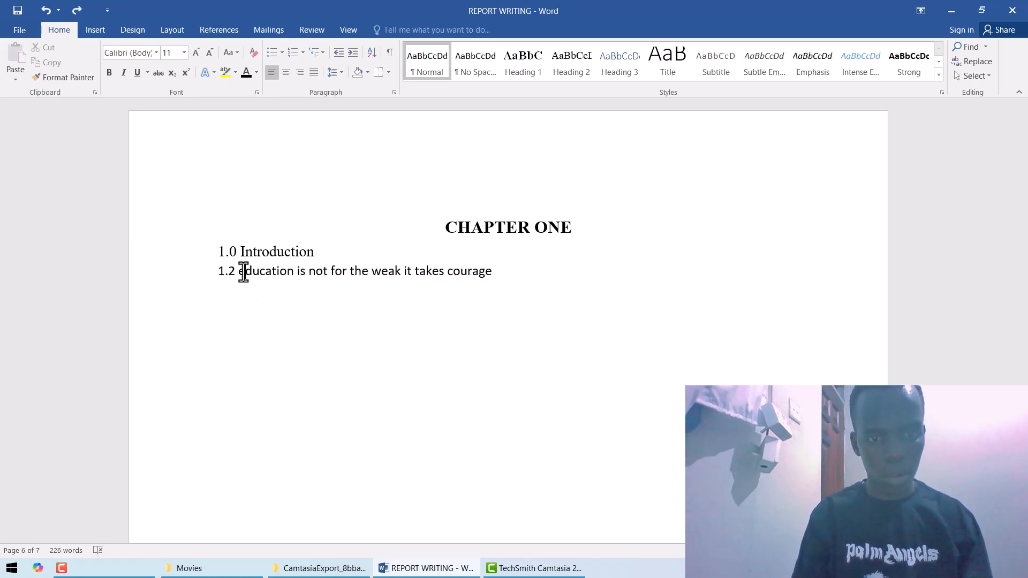
Step: Capitalize "Education" in the 1.2 line under CHAPTER ONE and apply the Heading 2 style to that line
{"action": "key", "text": "BackSpace"}
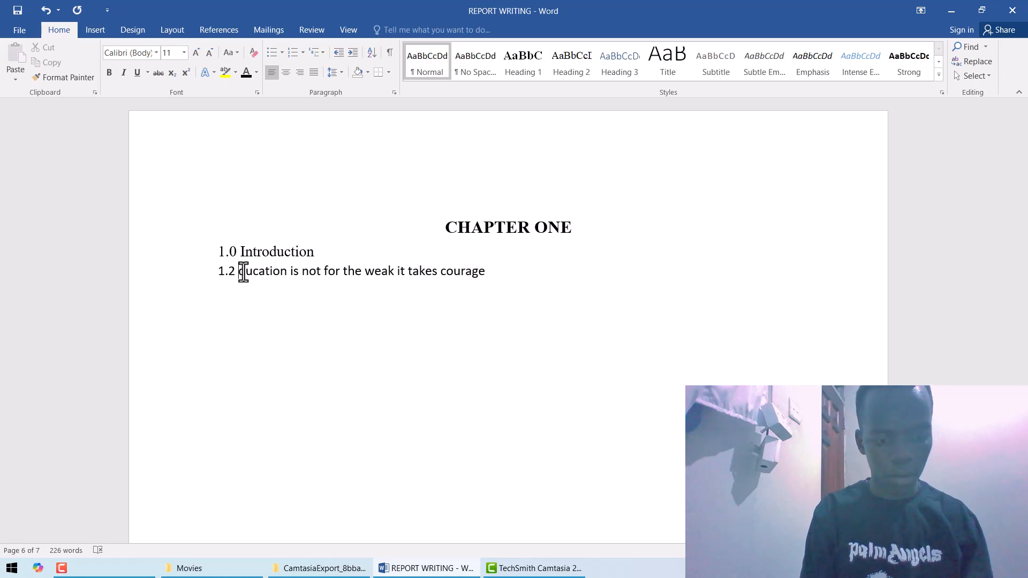
{"action": "type", "text": "E"}
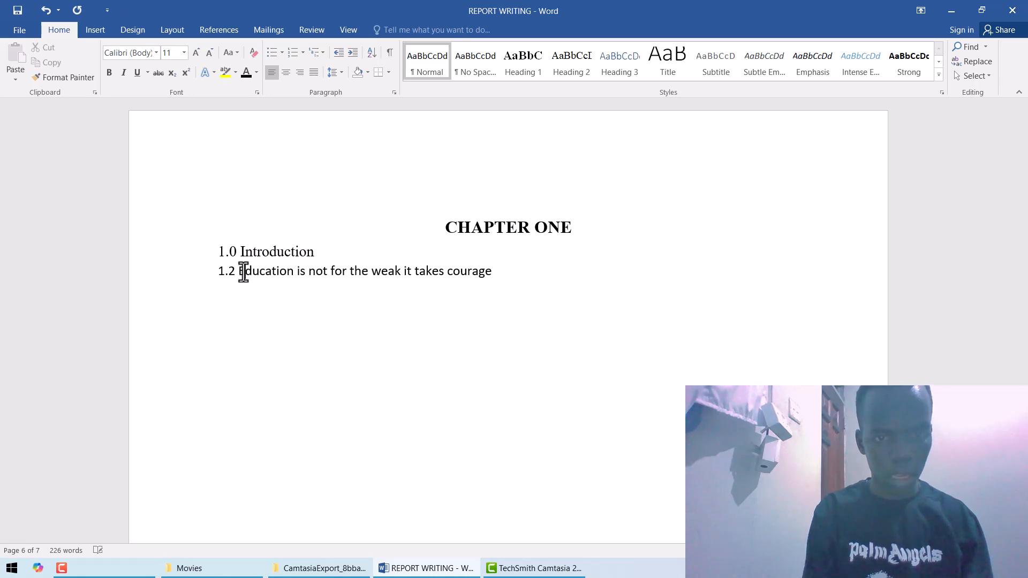
{"action": "left_click", "coordinate": [434, 271]}
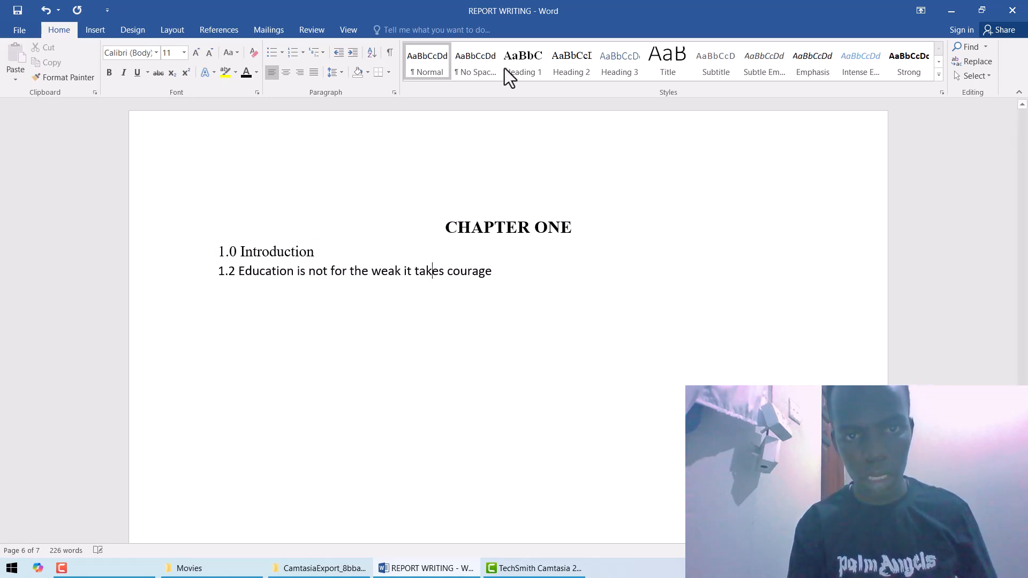
{"action": "left_click", "coordinate": [576, 63]}
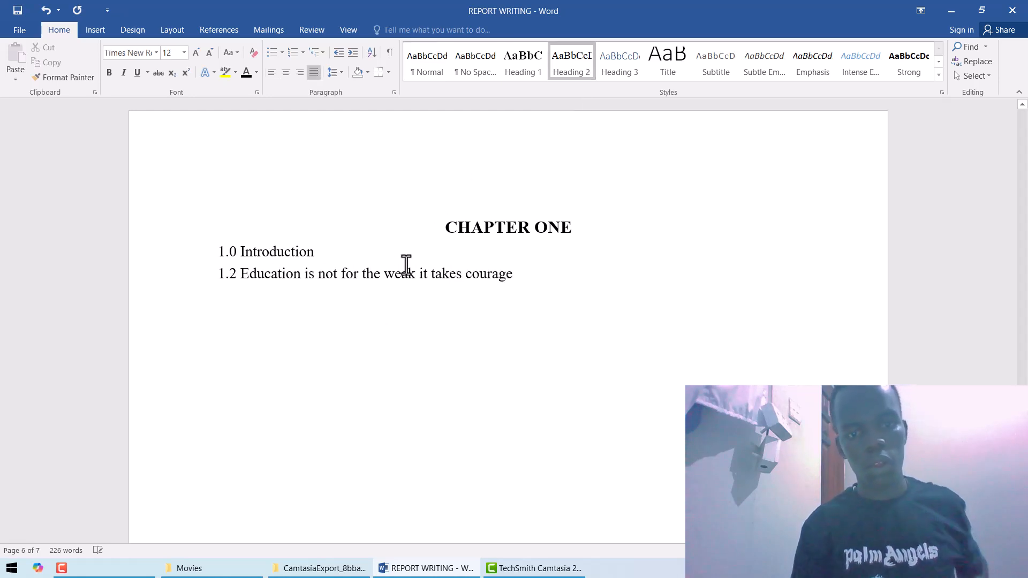
Step: Go back to the table of contents and update the entire table, including its headings and page numbers
{"action": "key", "text": "Up"}
{"action": "key", "text": "Up"}
{"action": "key", "text": "Up"}
{"action": "key", "text": "Up"}
{"action": "key", "text": "Up"}
{"action": "key", "text": "Up"}
{"action": "key", "text": "Up"}
{"action": "key", "text": "Up"}
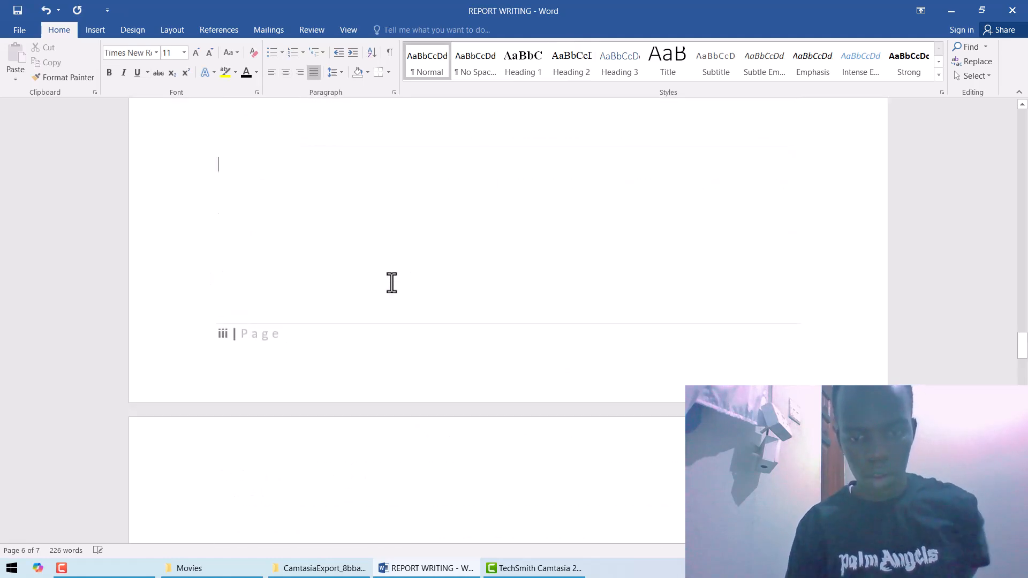
{"action": "key", "text": "Down"}
{"action": "key", "text": "Down"}
{"action": "key", "text": "Down"}
{"action": "key", "text": "Down"}
{"action": "key", "text": "Down"}
{"action": "key", "text": "Down"}
{"action": "key", "text": "Down"}
{"action": "key", "text": "Down"}
{"action": "key", "text": "Down"}
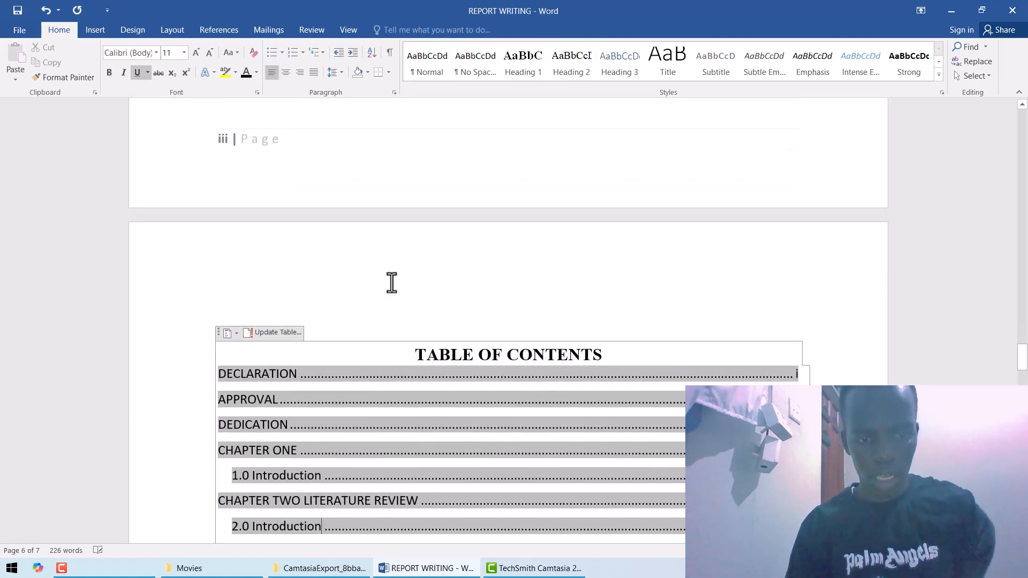
{"action": "left_click", "coordinate": [268, 335]}
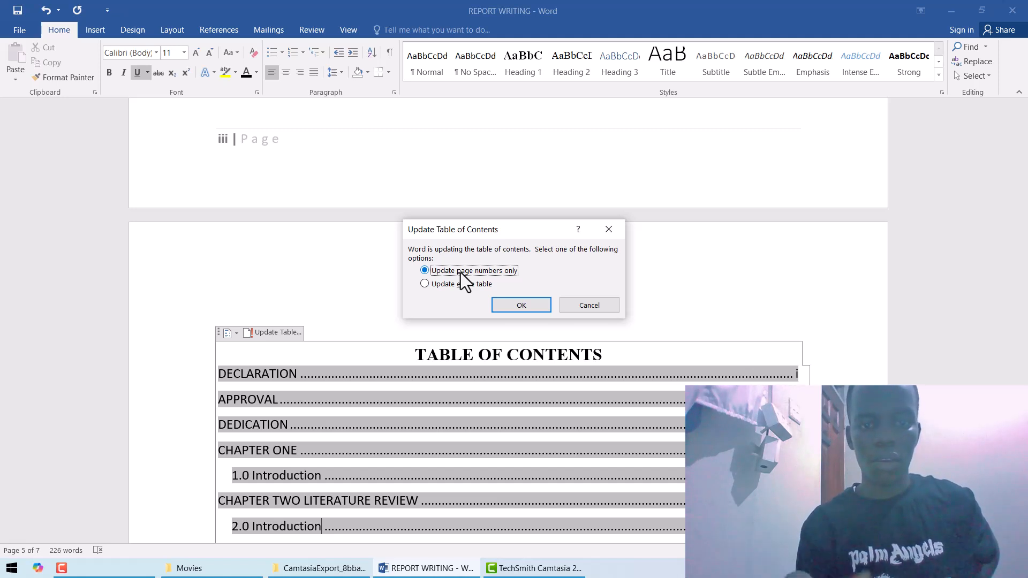
{"action": "left_click", "coordinate": [425, 283]}
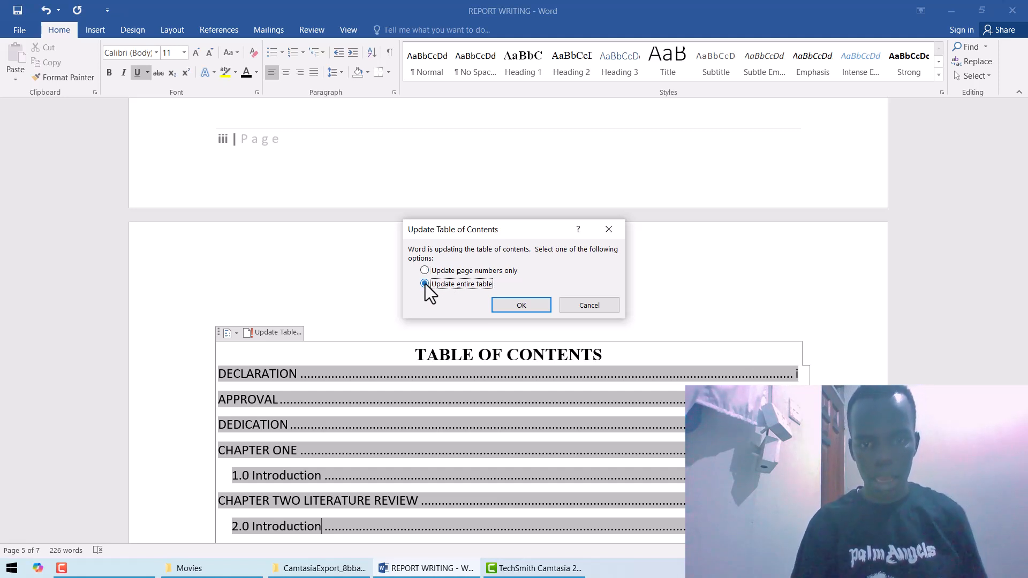
{"action": "left_click", "coordinate": [521, 305]}
Step: Go down to CHAPTER ONE and return to the table of contents to compare the chapter's subheadings with the listed entries
{"action": "key", "text": "Down"}
{"action": "key", "text": "Down"}
{"action": "key", "text": "Down"}
{"action": "key", "text": "Down"}
{"action": "key", "text": "Down"}
{"action": "key", "text": "Down"}
{"action": "key", "text": "Down"}
{"action": "key", "text": "Down"}
{"action": "key", "text": "Down"}
{"action": "key", "text": "Down"}
{"action": "key", "text": "Down"}
{"action": "key", "text": "Down"}
{"action": "key", "text": "Down"}
{"action": "key", "text": "Down"}
{"action": "key", "text": "Down"}
{"action": "key", "text": "Down"}
{"action": "key", "text": "Up"}
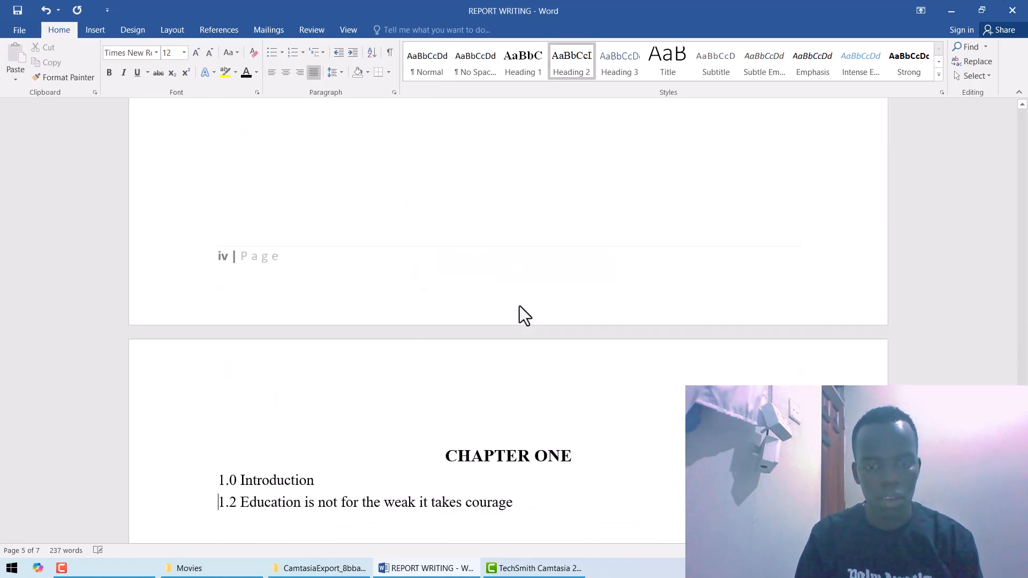
{"action": "key", "text": "Up"}
{"action": "key", "text": "Up"}
{"action": "key", "text": "Up"}
{"action": "key", "text": "Up"}
{"action": "key", "text": "Up"}
{"action": "key", "text": "Up"}
{"action": "key", "text": "Up"}
{"action": "key", "text": "Up"}
{"action": "key", "text": "Up"}
{"action": "key", "text": "Up"}
{"action": "key", "text": "Up"}
{"action": "key", "text": "Up"}
{"action": "key", "text": "Up"}
{"action": "key", "text": "Up"}
{"action": "key", "text": "Up"}
{"action": "key", "text": "Up"}
{"action": "key", "text": "Up"}
{"action": "key", "text": "Up"}
{"action": "key", "text": "Up"}
{"action": "key", "text": "Up"}
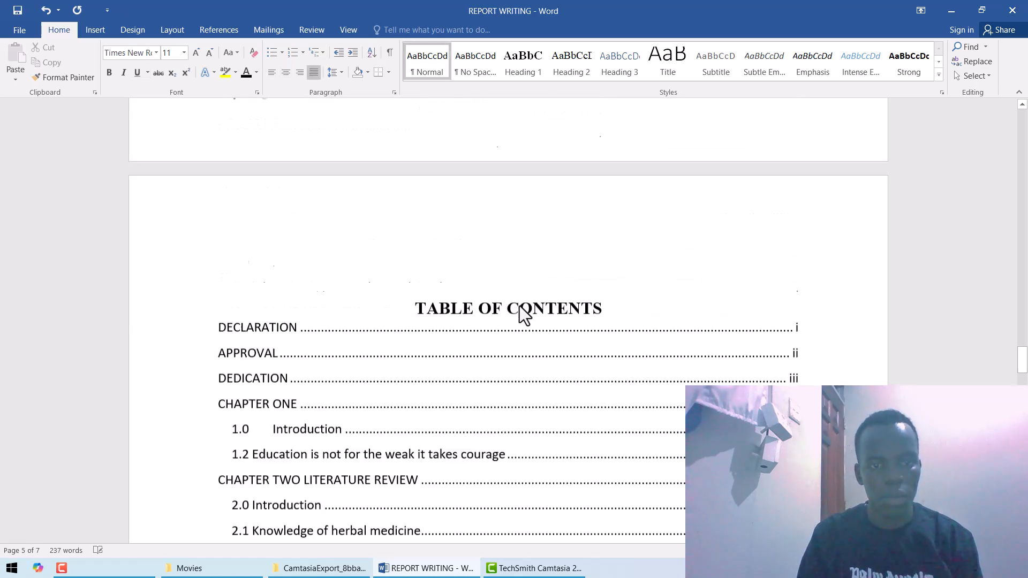
Step: Examine the updated table's entries and page numbers from DECLARATION to 2.1, then place the cursor in the APPROVAL entry
{"action": "key", "text": "Up"}
{"action": "key", "text": "Up"}
{"action": "key", "text": "Up"}
{"action": "key", "text": "Up"}
{"action": "key", "text": "Down"}
{"action": "key", "text": "Down"}
{"action": "key", "text": "Down"}
{"action": "key", "text": "Down"}
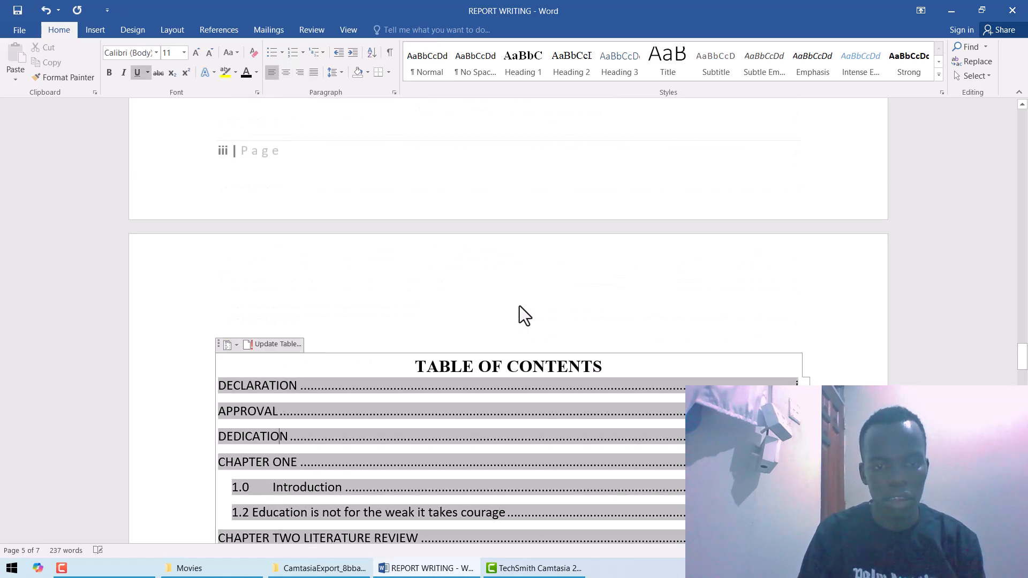
{"action": "key", "text": "Down"}
{"action": "key", "text": "Down"}
{"action": "key", "text": "Down"}
{"action": "key", "text": "Down"}
{"action": "key", "text": "Down"}
{"action": "key", "text": "Down"}
{"action": "key", "text": "Down"}
{"action": "key", "text": "Down"}
{"action": "key", "text": "Down"}
{"action": "key", "text": "Down"}
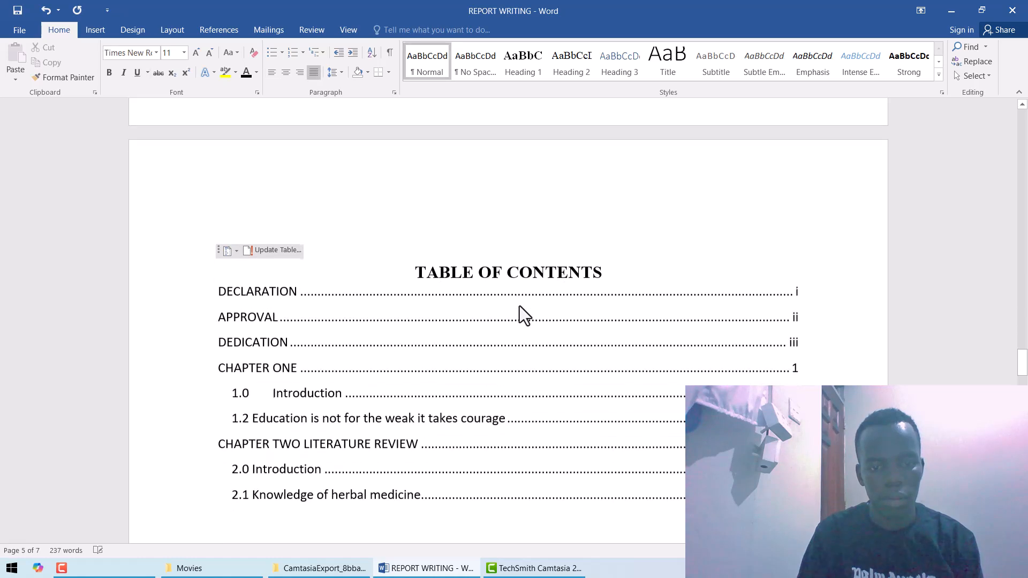
{"action": "key", "text": "Up"}
{"action": "key", "text": "Up"}
{"action": "key", "text": "Up"}
{"action": "key", "text": "Up"}
{"action": "key", "text": "Up"}
{"action": "key", "text": "Up"}
{"action": "key", "text": "Up"}
{"action": "key", "text": "Up"}
{"action": "key", "text": "Up"}
{"action": "key", "text": "Up"}
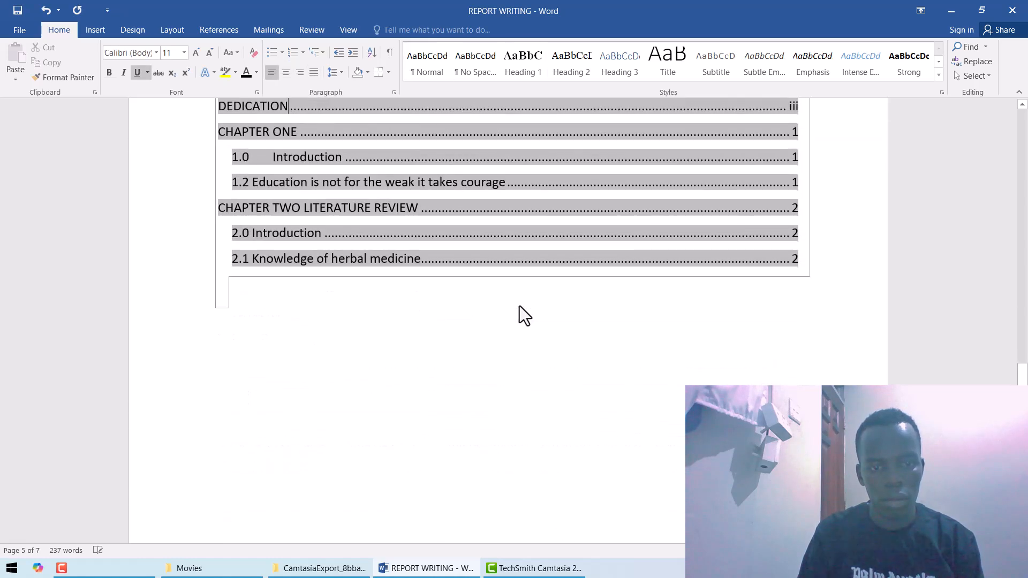
{"action": "key", "text": "Up"}
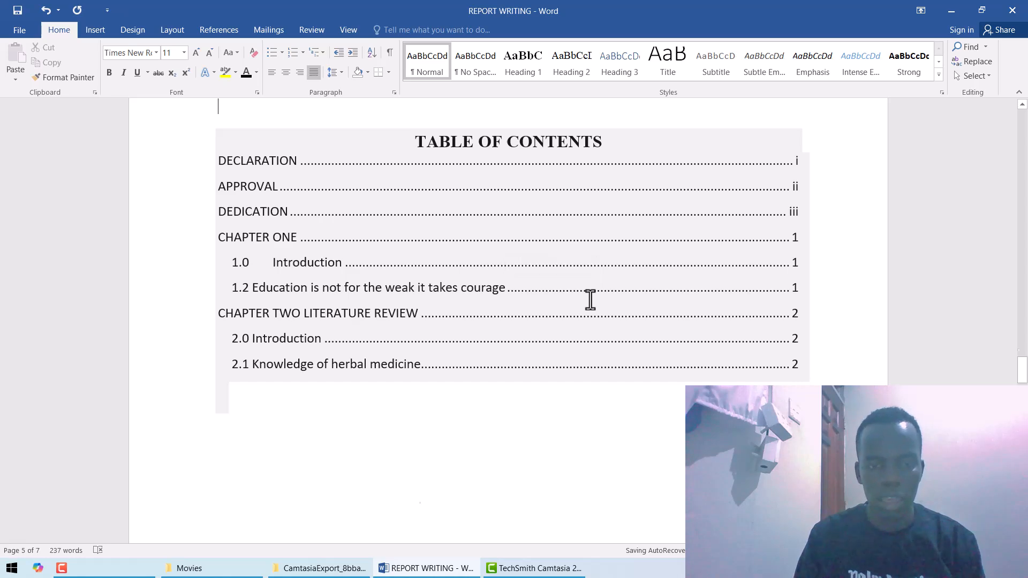
{"action": "key", "text": "Up"}
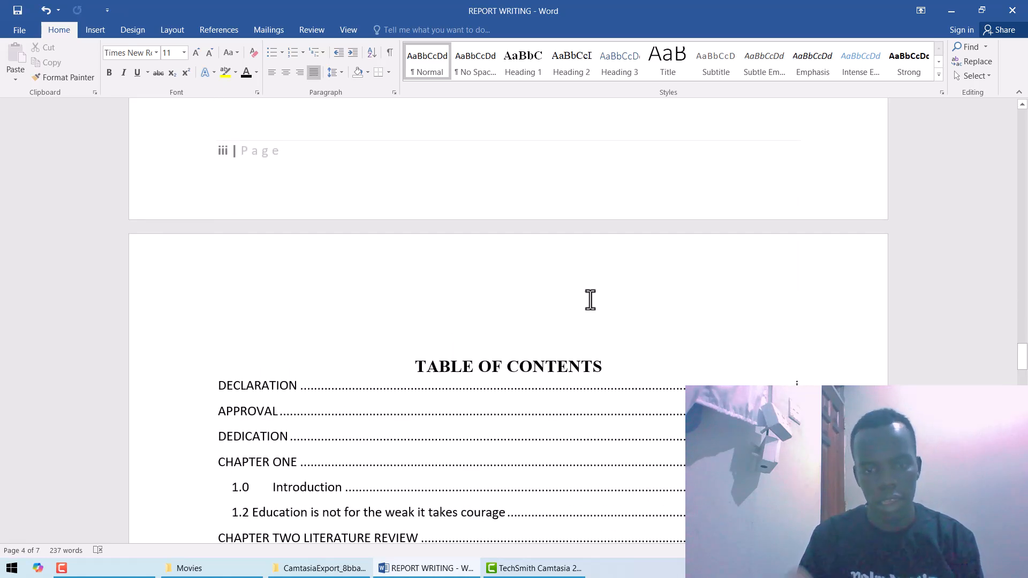
{"action": "left_click", "coordinate": [369, 409]}
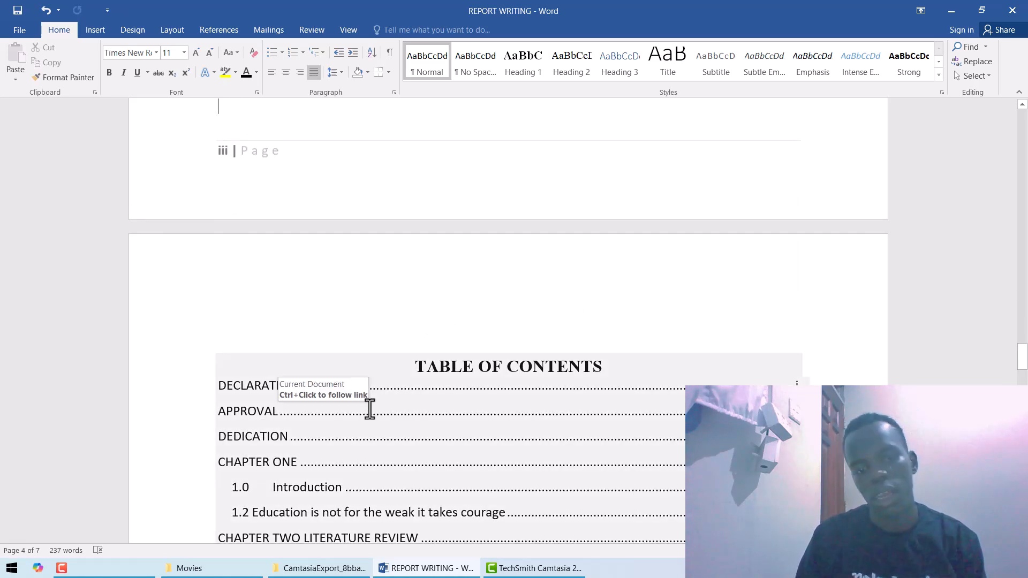
{"action": "left_click", "coordinate": [369, 409]}
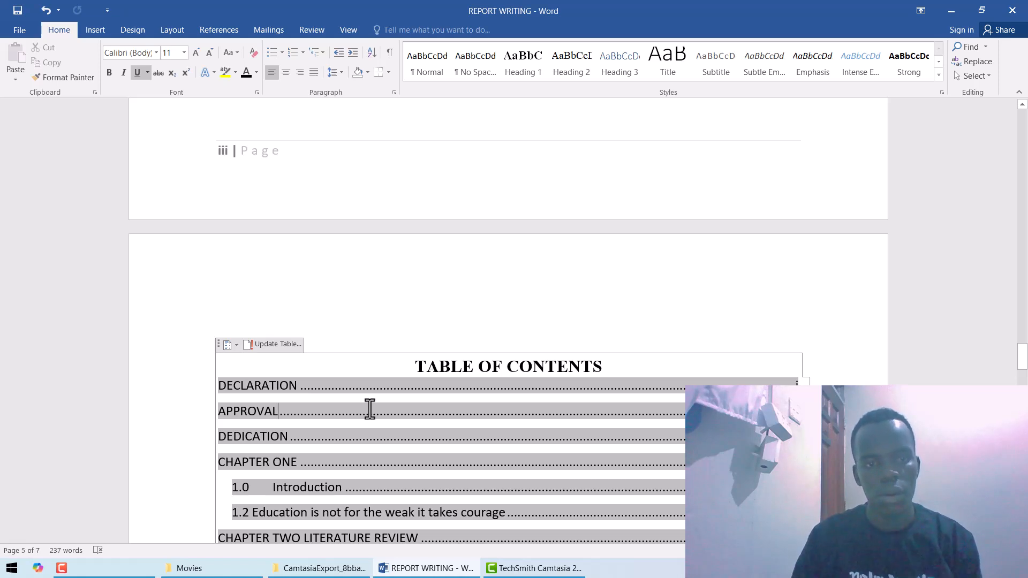